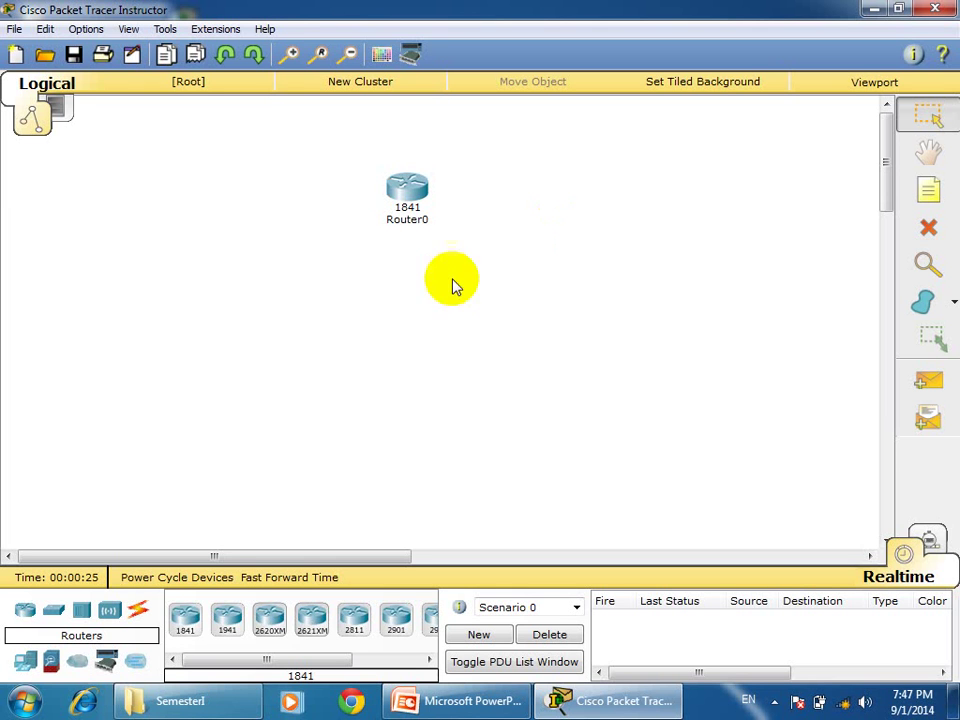
Place a 2950-24 switch below Router0 and two Laptop-PT laptops beside it.
{"action": "left_click_drag", "start_coordinate": [54, 612], "coordinate": [362, 316]}
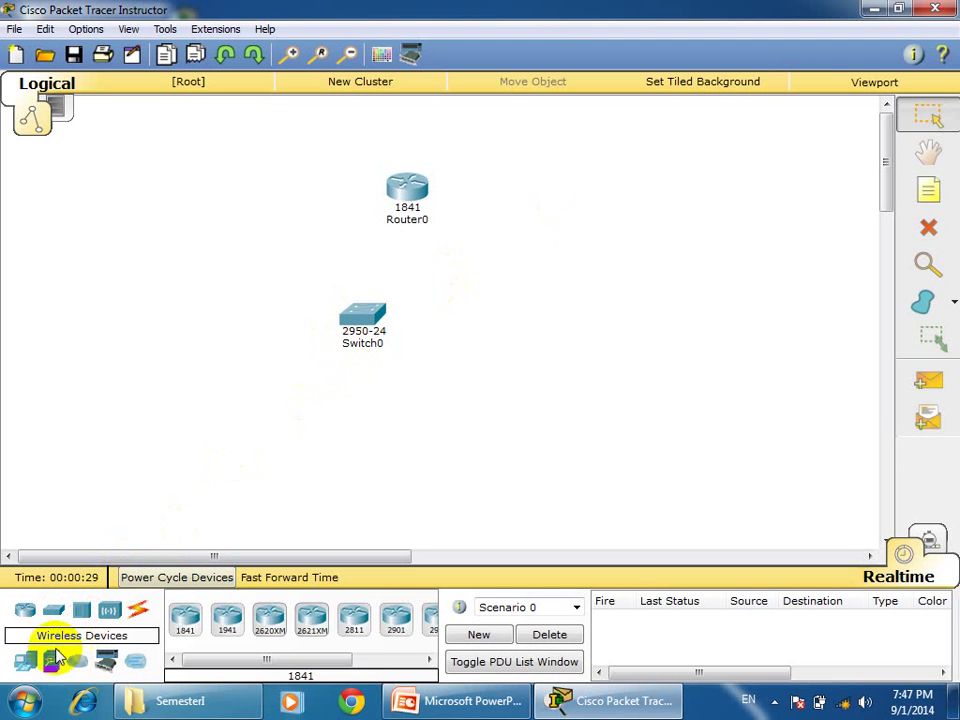
{"action": "left_click", "coordinate": [28, 661]}
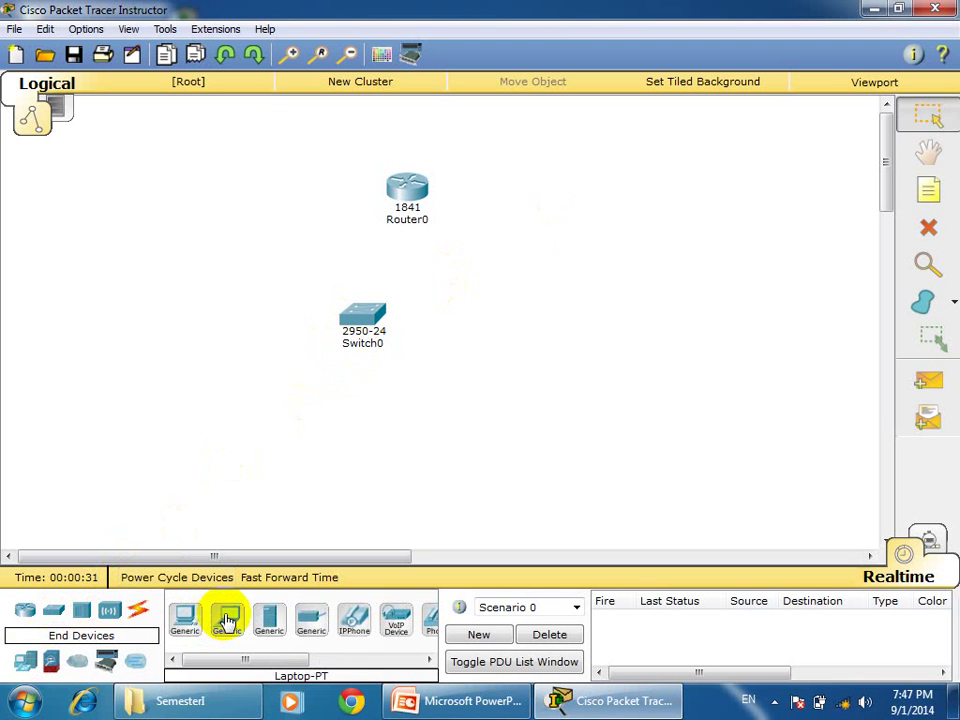
{"action": "left_click_drag", "start_coordinate": [228, 621], "coordinate": [345, 428]}
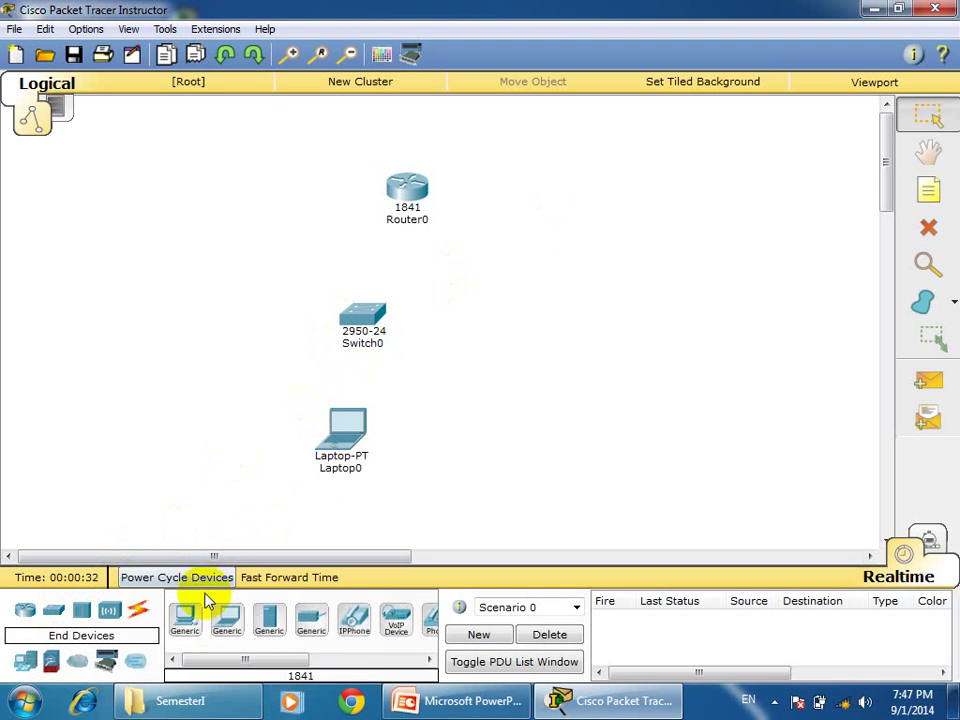
{"action": "left_click_drag", "start_coordinate": [227, 621], "coordinate": [120, 307]}
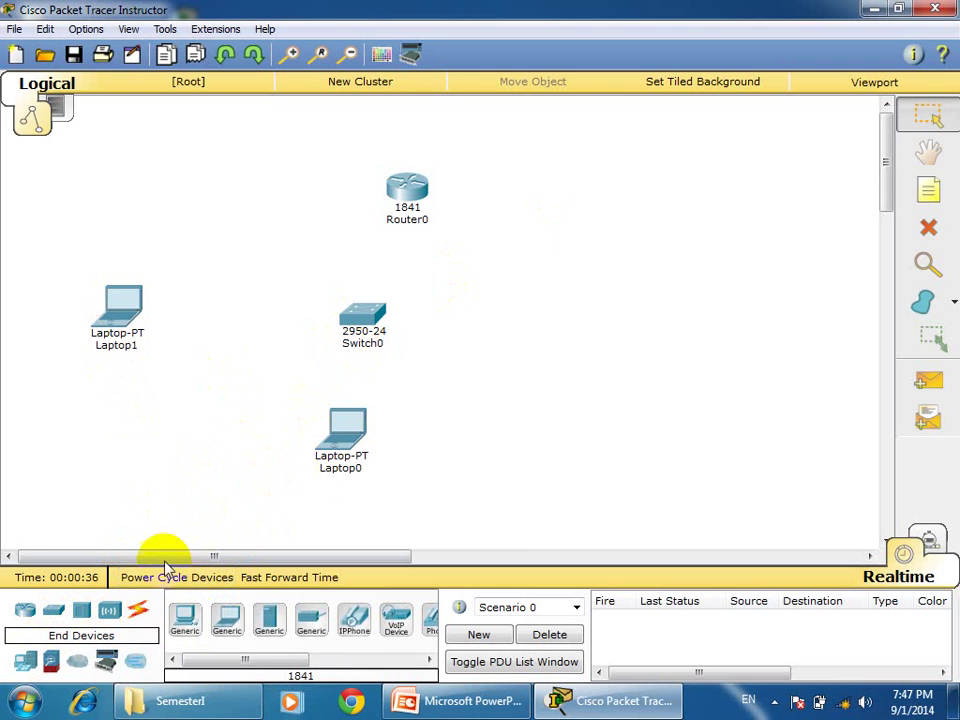
{"action": "left_click", "coordinate": [139, 610]}
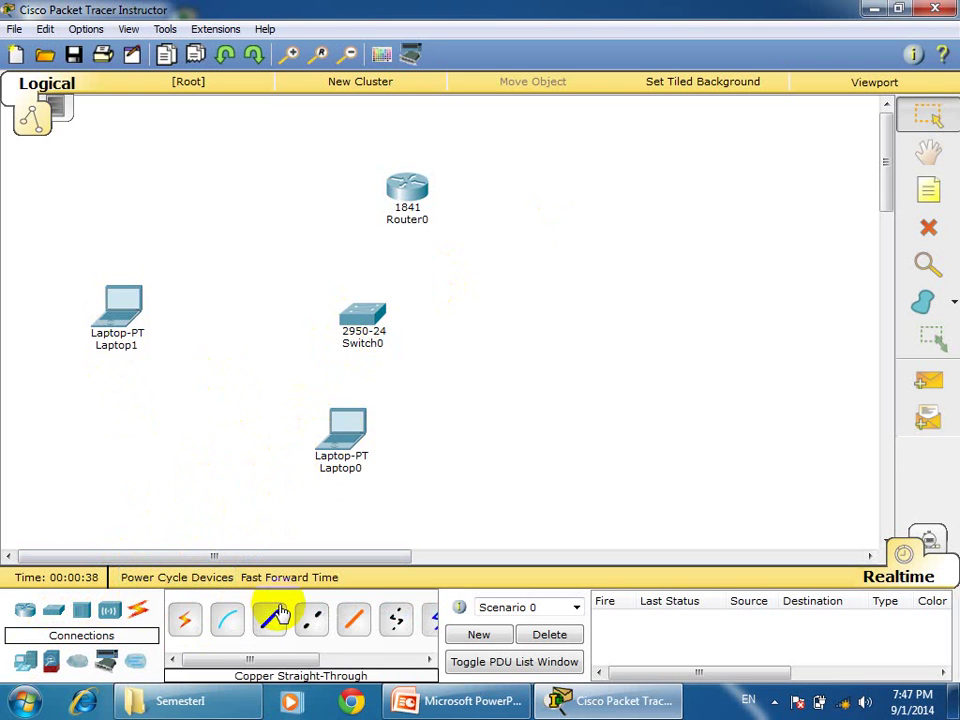
Cable Router0 FastEthernet0/0 to Switch0 FastEthernet0/1 with copper straight-through.
{"action": "left_click", "coordinate": [269, 619]}
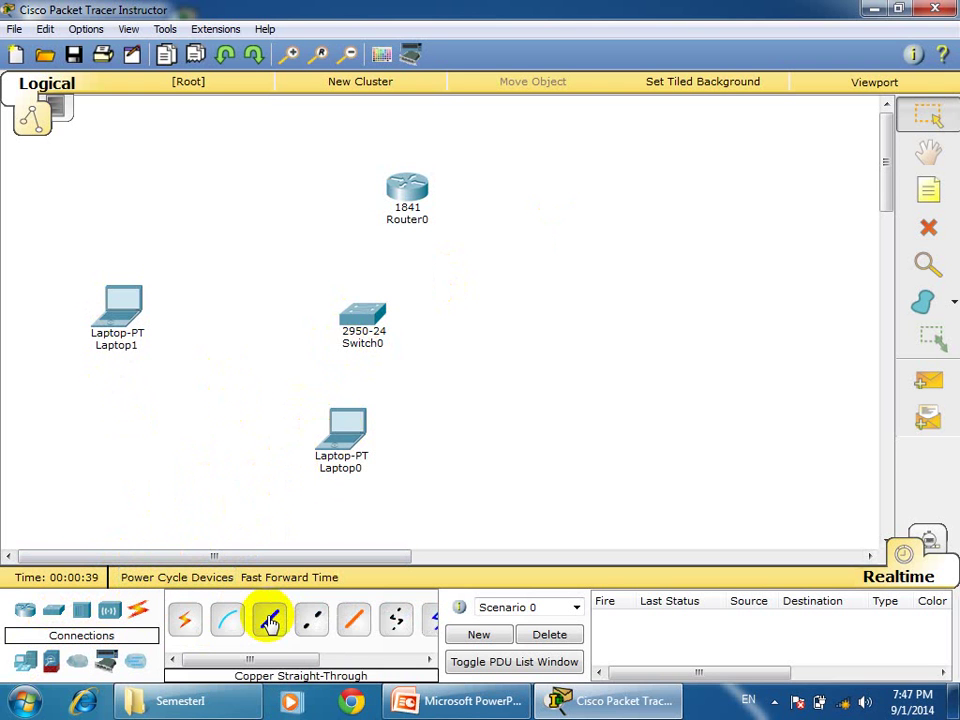
{"action": "left_click", "coordinate": [405, 188]}
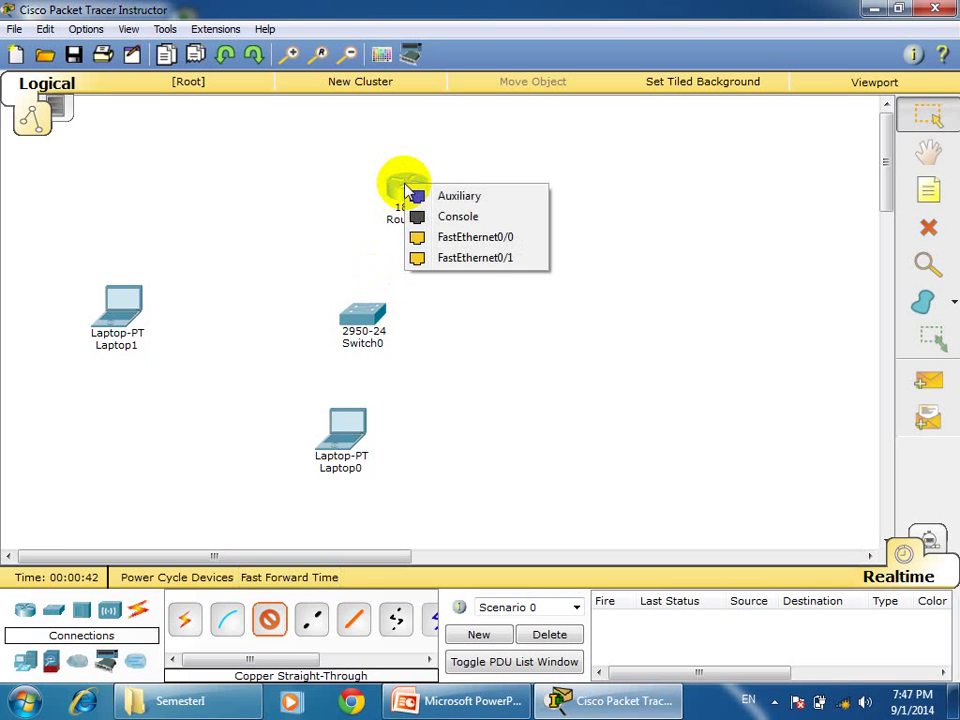
{"action": "left_click", "coordinate": [458, 240]}
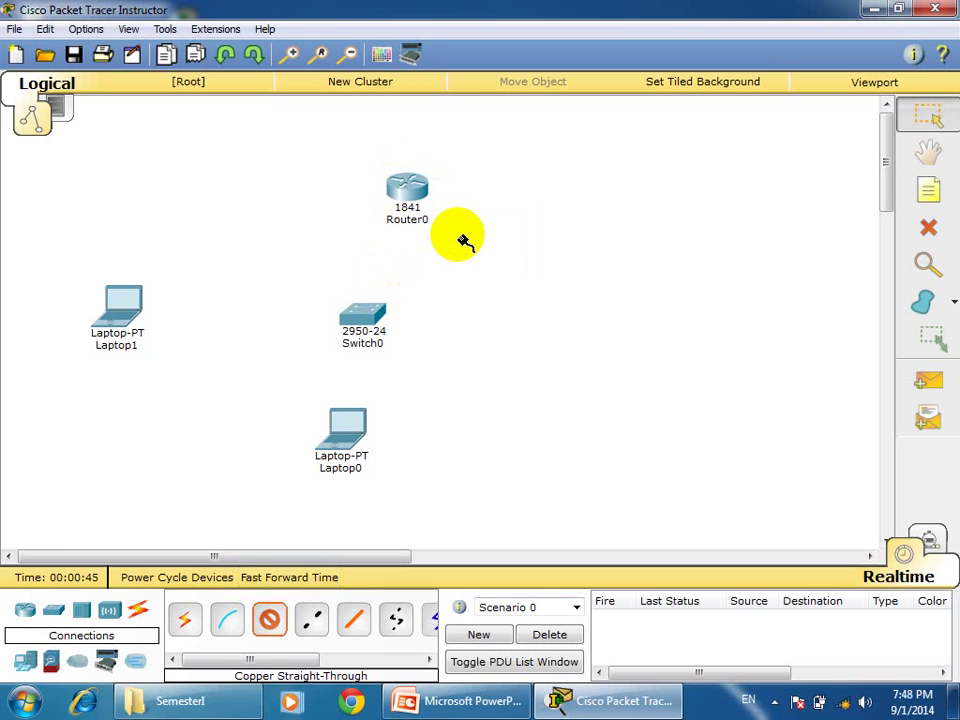
{"action": "left_click", "coordinate": [367, 318]}
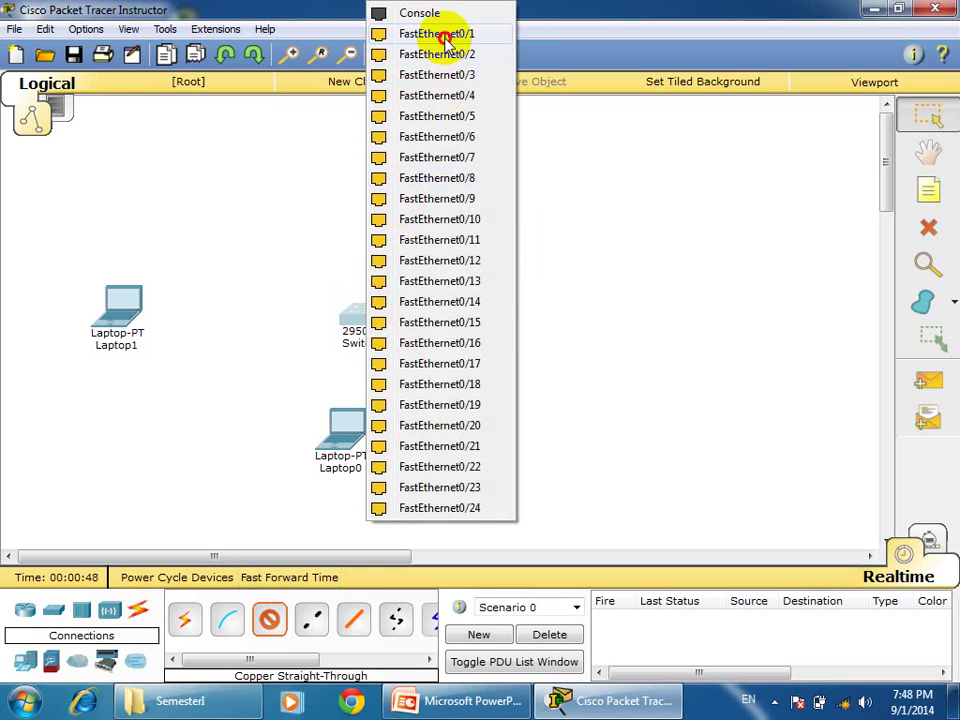
{"action": "left_click", "coordinate": [446, 36]}
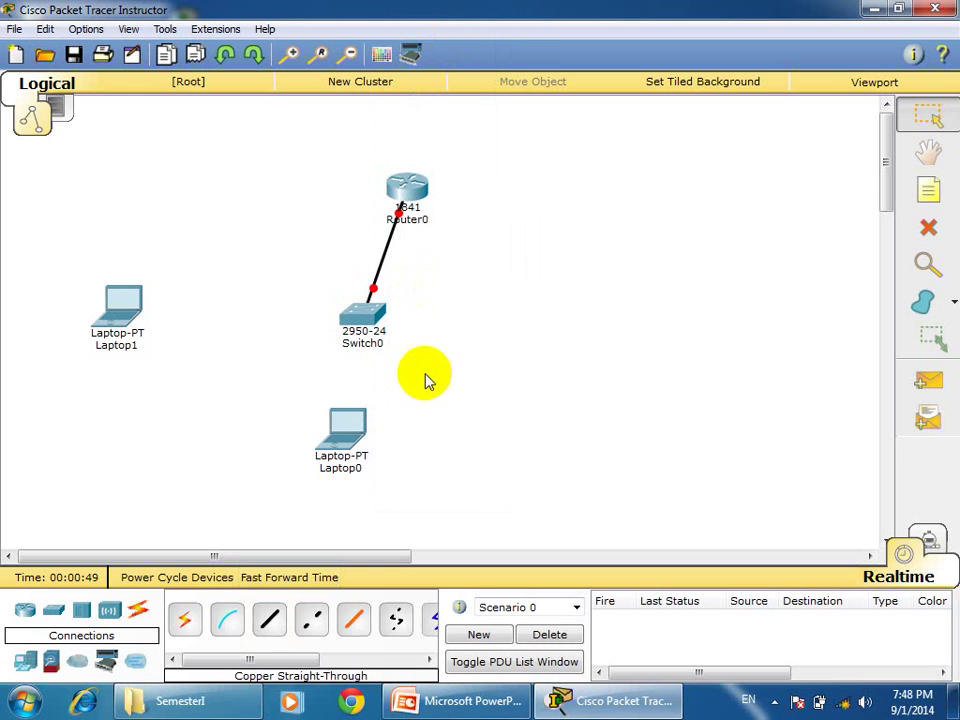
Cable Laptop0 FastEthernet0 to Switch0 FastEthernet0/2 with copper straight-through.
{"action": "left_click", "coordinate": [272, 622]}
{"action": "left_click", "coordinate": [345, 423]}
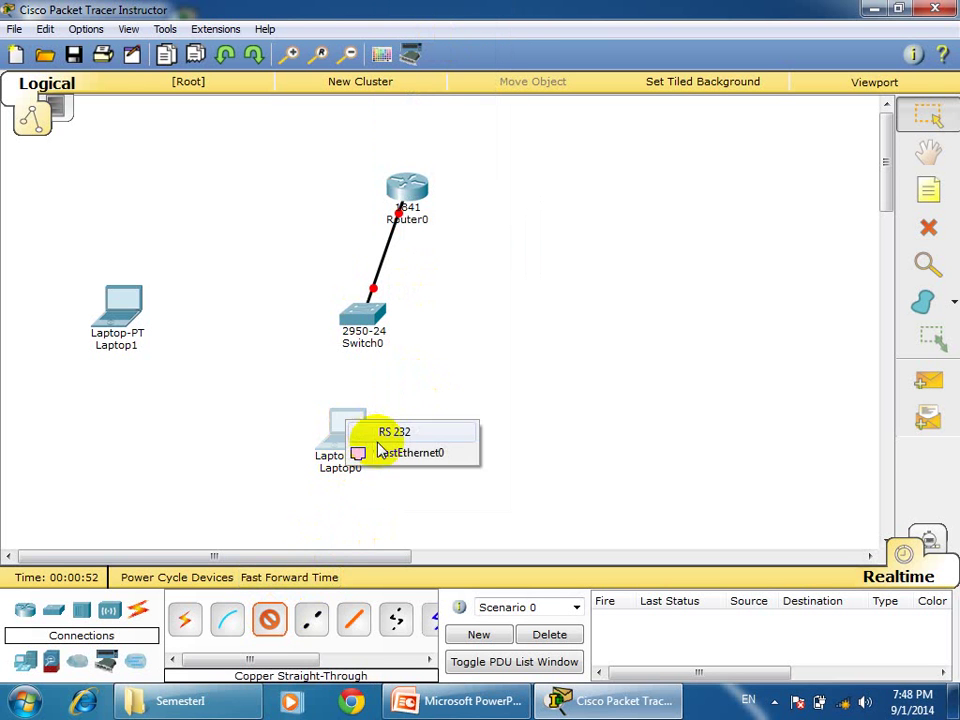
{"action": "left_click", "coordinate": [385, 452]}
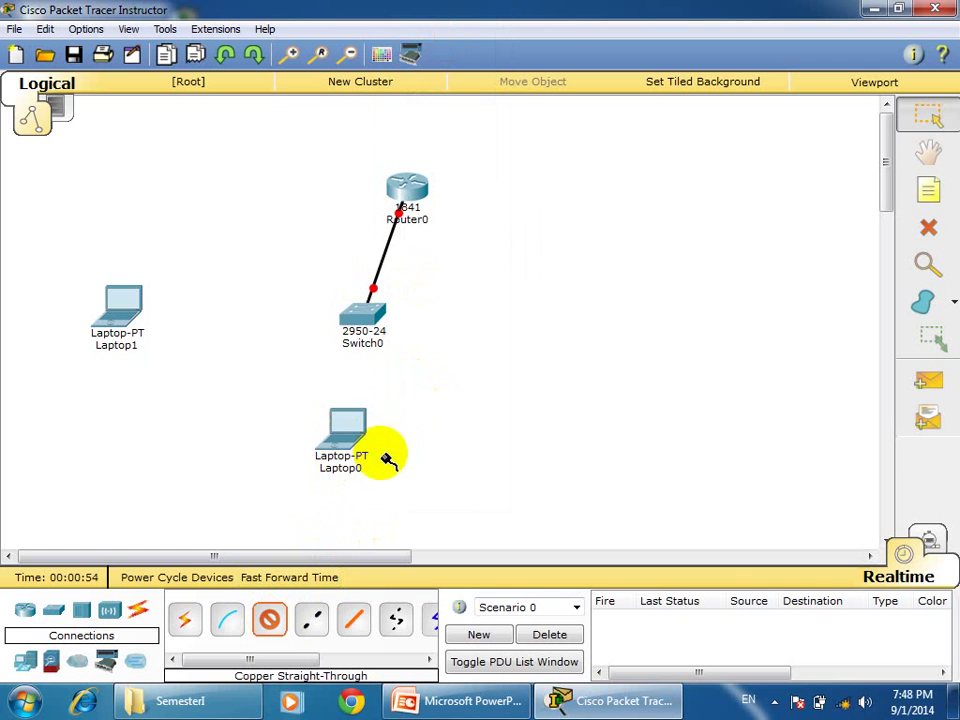
{"action": "left_click", "coordinate": [368, 320]}
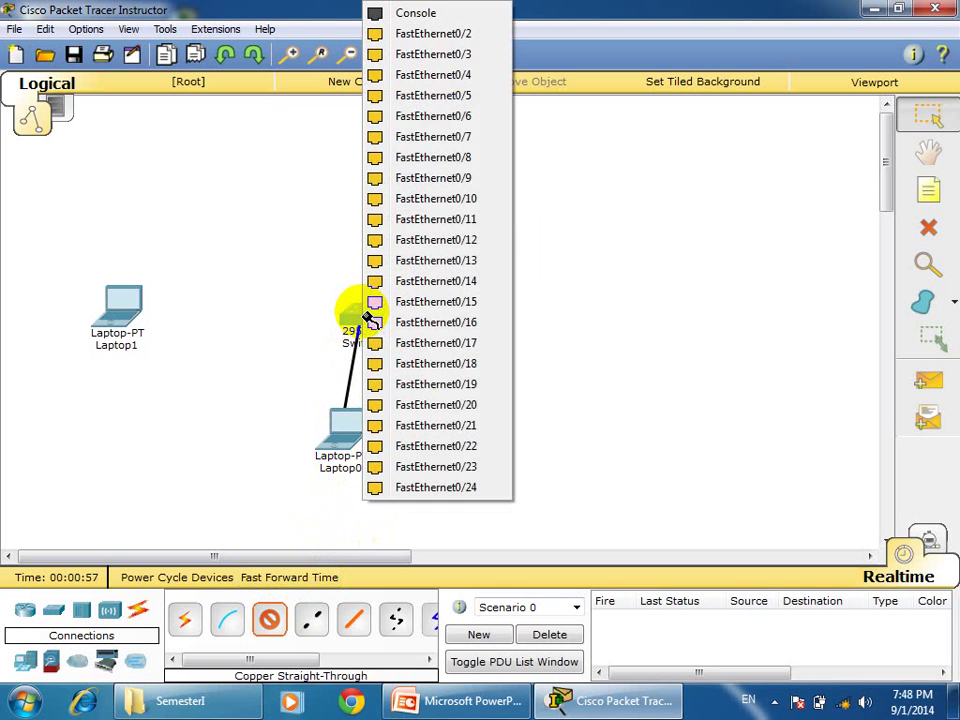
{"action": "left_click", "coordinate": [441, 36]}
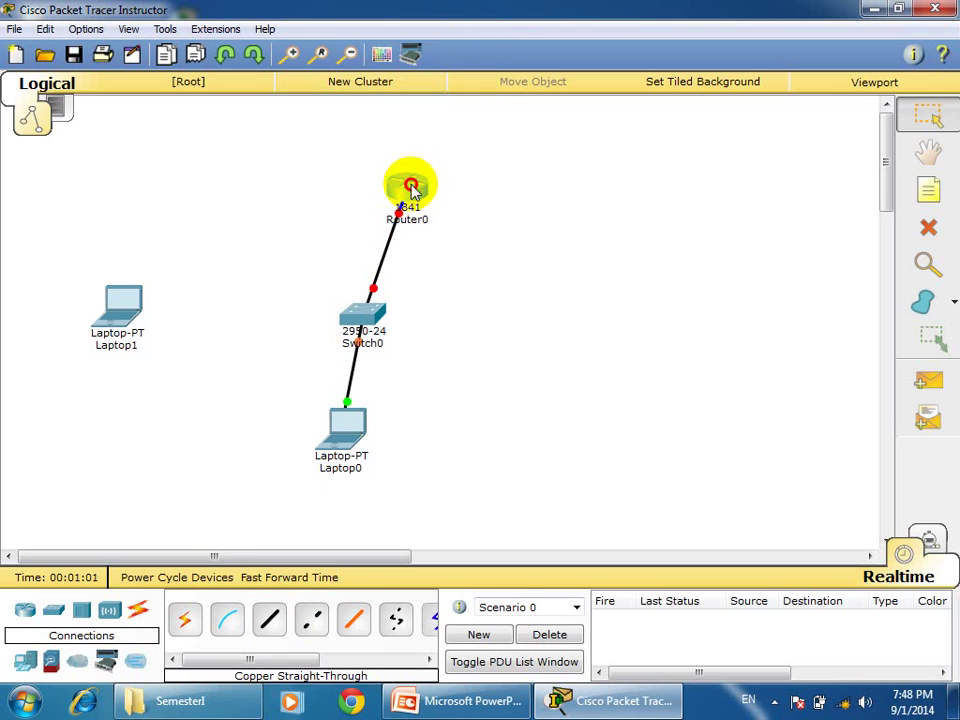
{"action": "left_click_drag", "start_coordinate": [472, 220], "coordinate": [465, 208]}
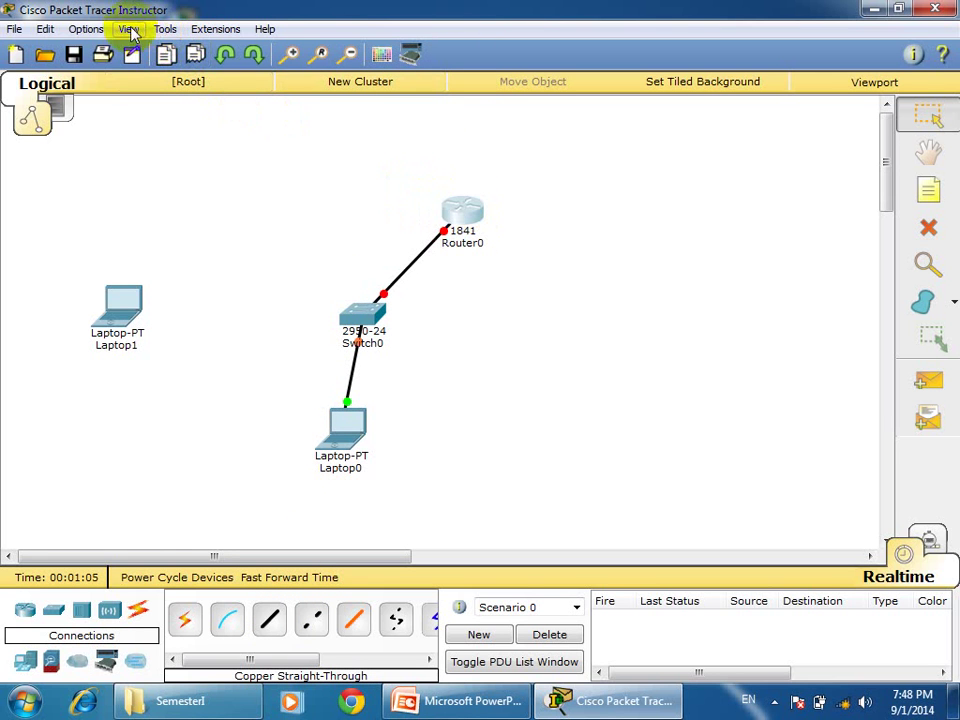
Enable Always Show Port Labels in Preferences, dismissing the language notice, then reposition Router0.
{"action": "left_click", "coordinate": [161, 30]}
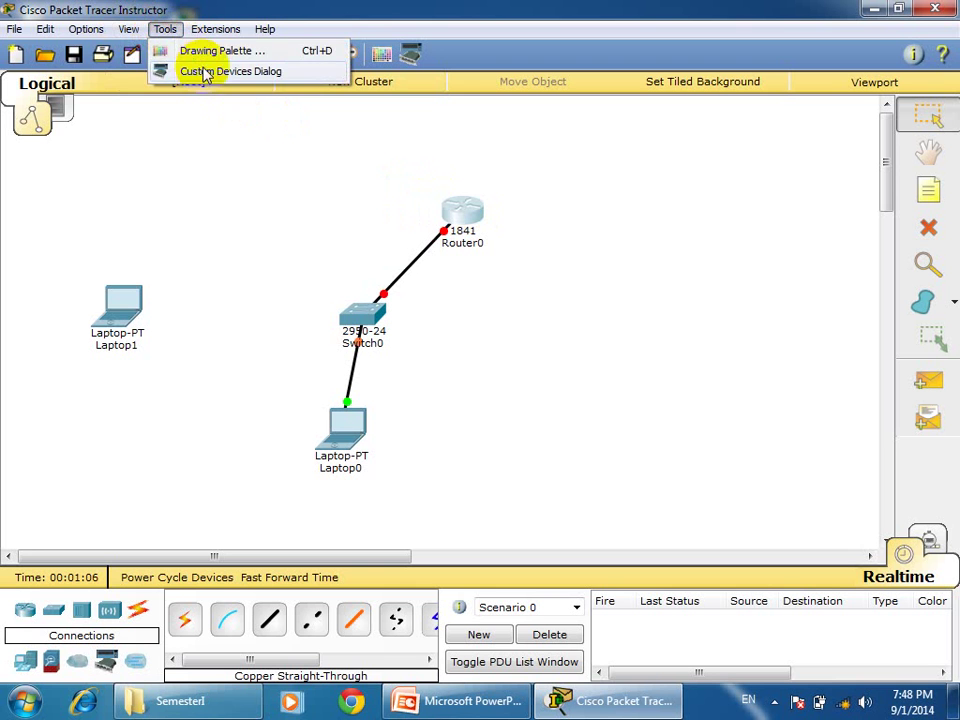
{"action": "mouse_move", "coordinate": [88, 29]}
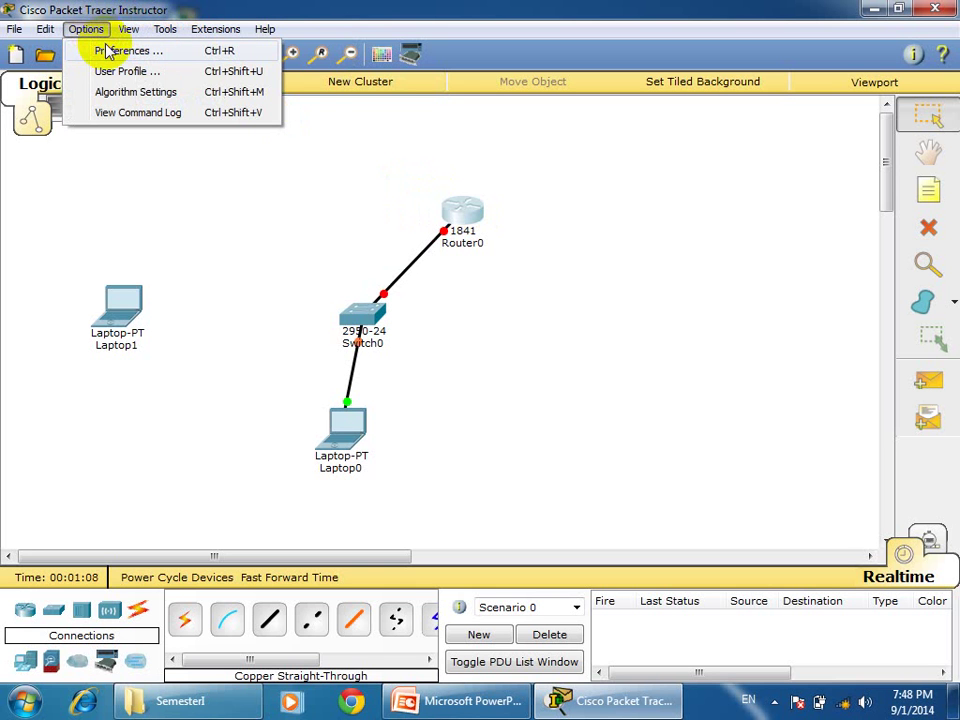
{"action": "left_click", "coordinate": [104, 50]}
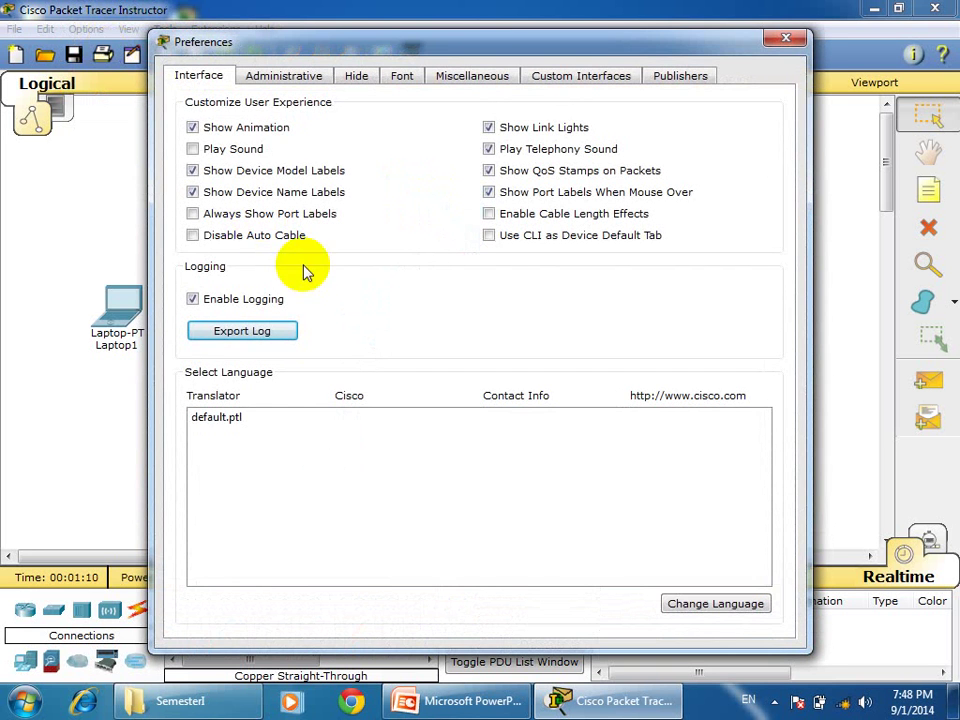
{"action": "left_click", "coordinate": [207, 219]}
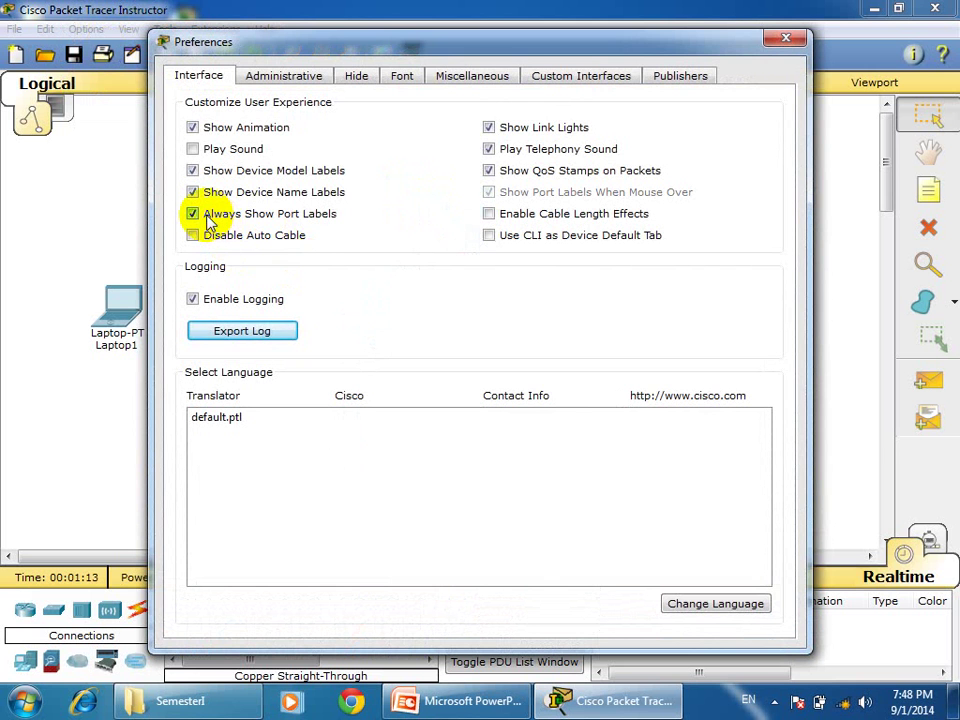
{"action": "left_click", "coordinate": [713, 604]}
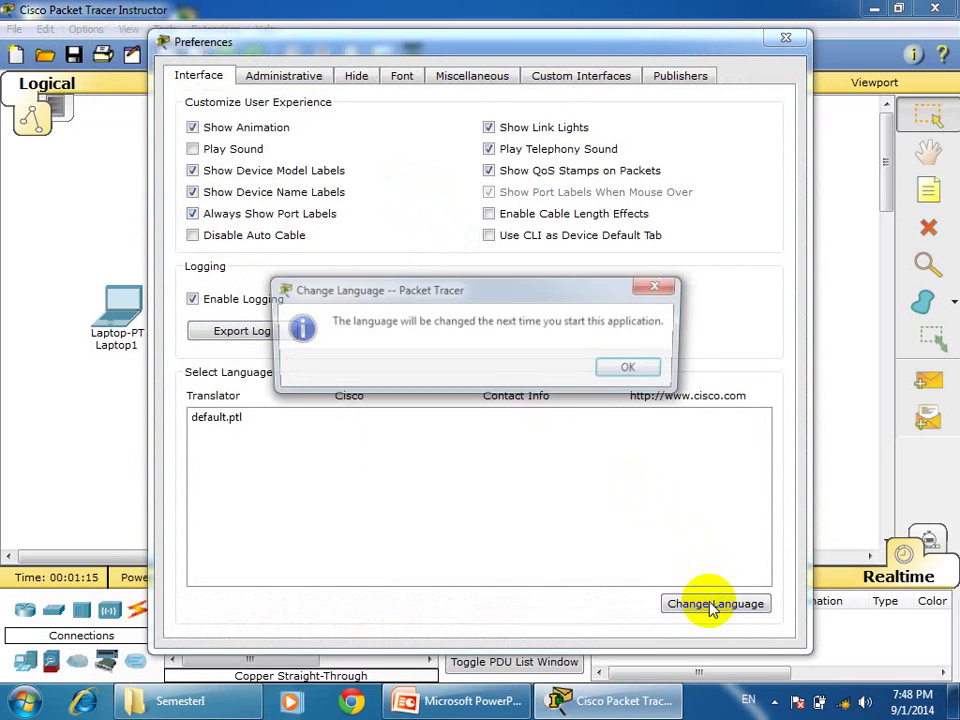
{"action": "left_click", "coordinate": [628, 370]}
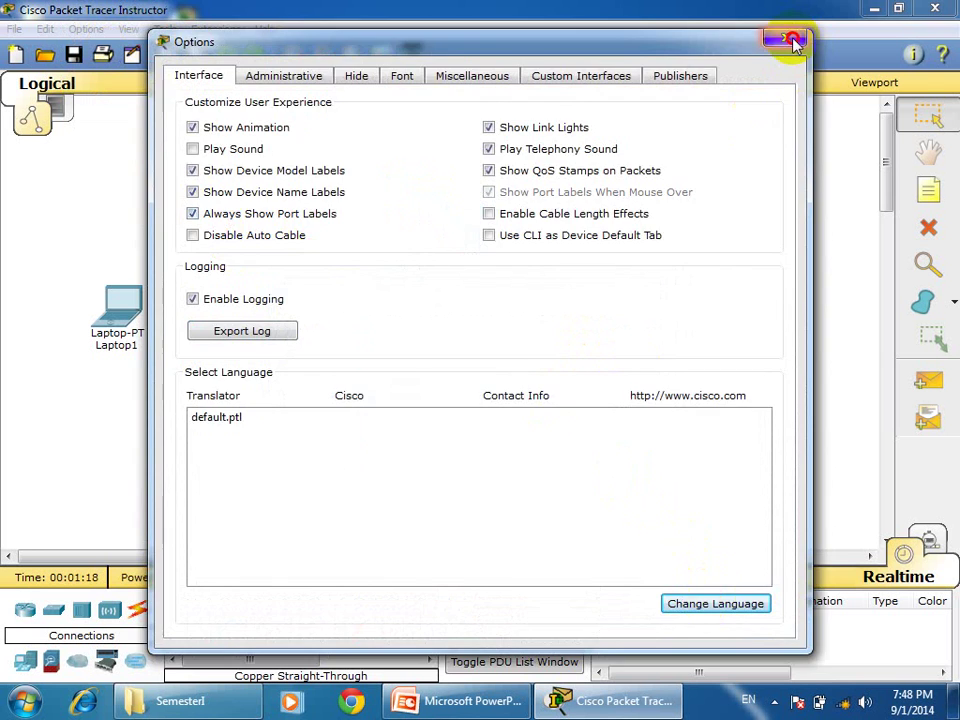
{"action": "left_click", "coordinate": [786, 38]}
{"action": "left_click_drag", "start_coordinate": [463, 211], "coordinate": [510, 298]}
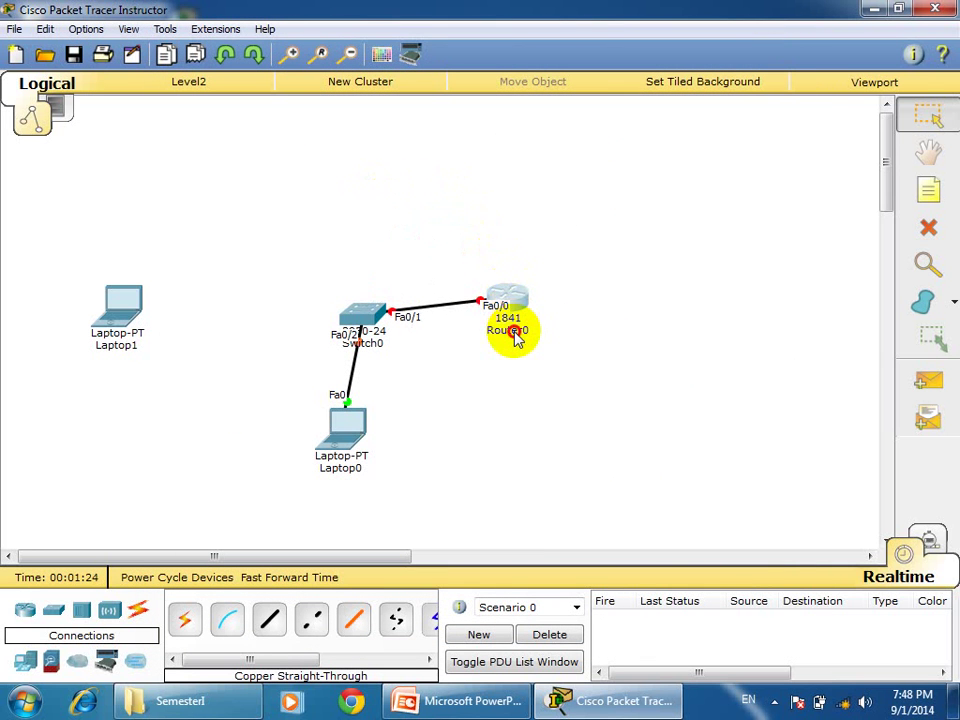
Rename Router0 to R0.
{"action": "left_click", "coordinate": [516, 333]}
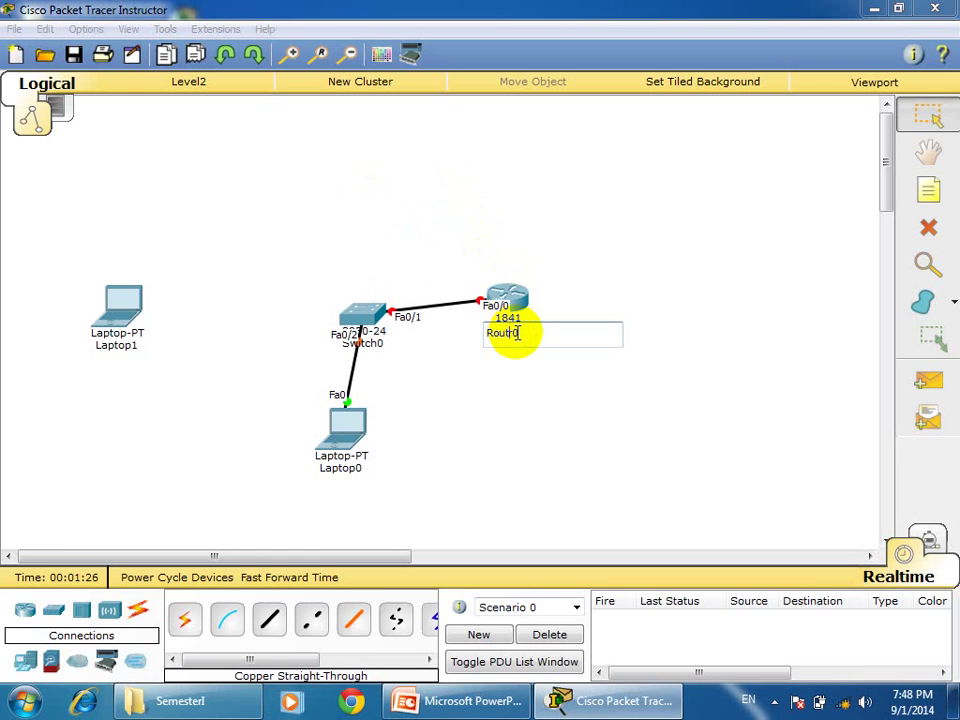
{"action": "key", "text": "BackSpace"}
{"action": "key", "text": "BackSpace"}
{"action": "left_click", "coordinate": [752, 372]}
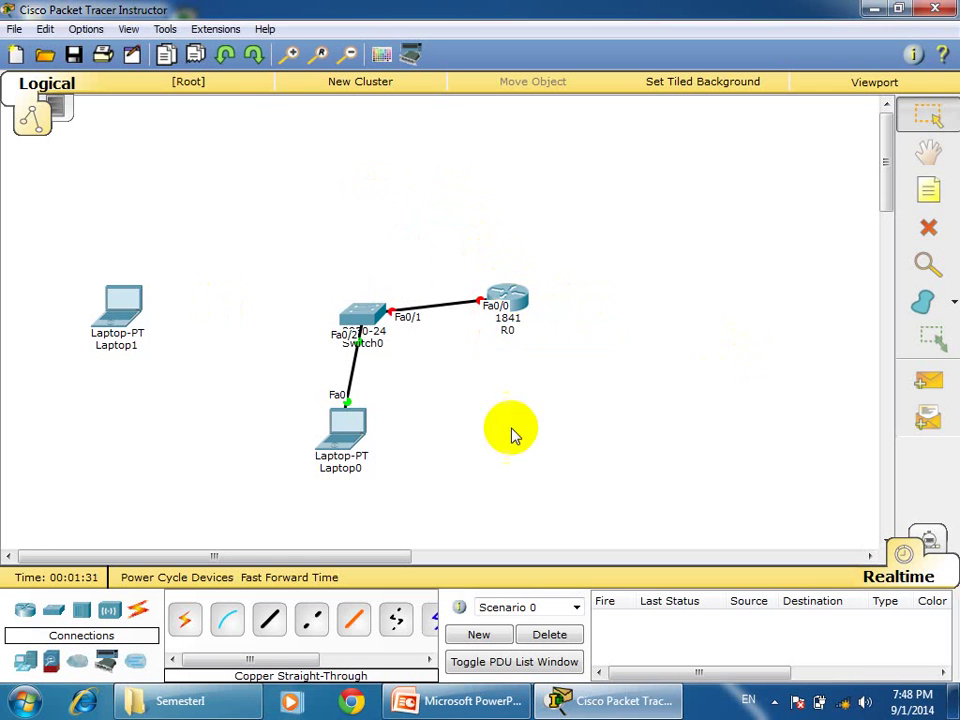
Connect Laptop1's RS 232 port to R0's Console port with a console cable.
{"action": "left_click", "coordinate": [225, 619]}
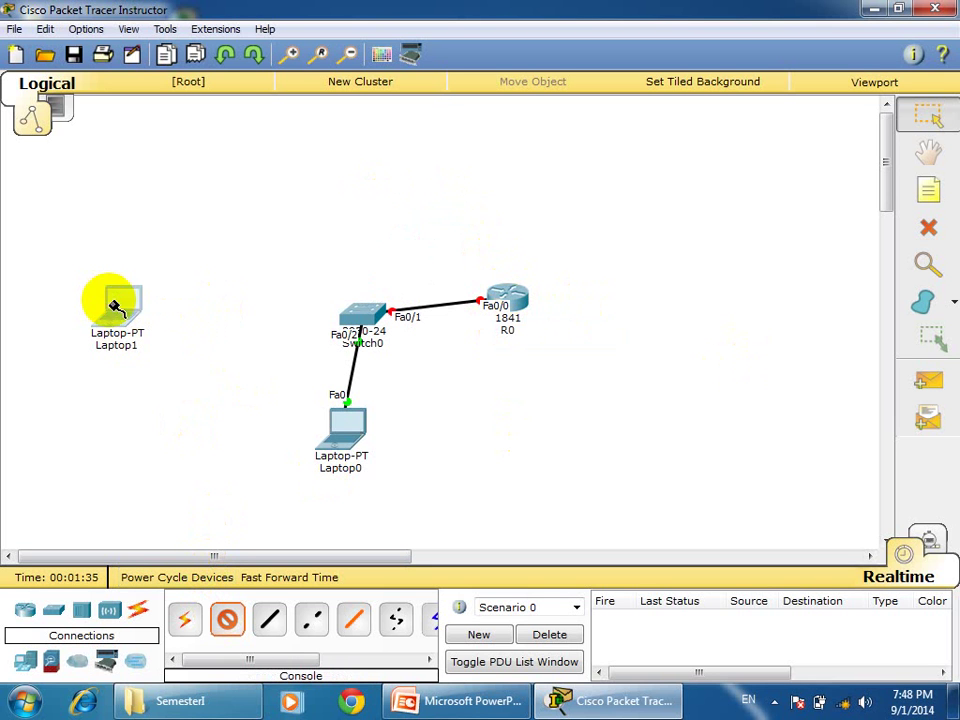
{"action": "left_click", "coordinate": [118, 307]}
{"action": "left_click", "coordinate": [157, 312]}
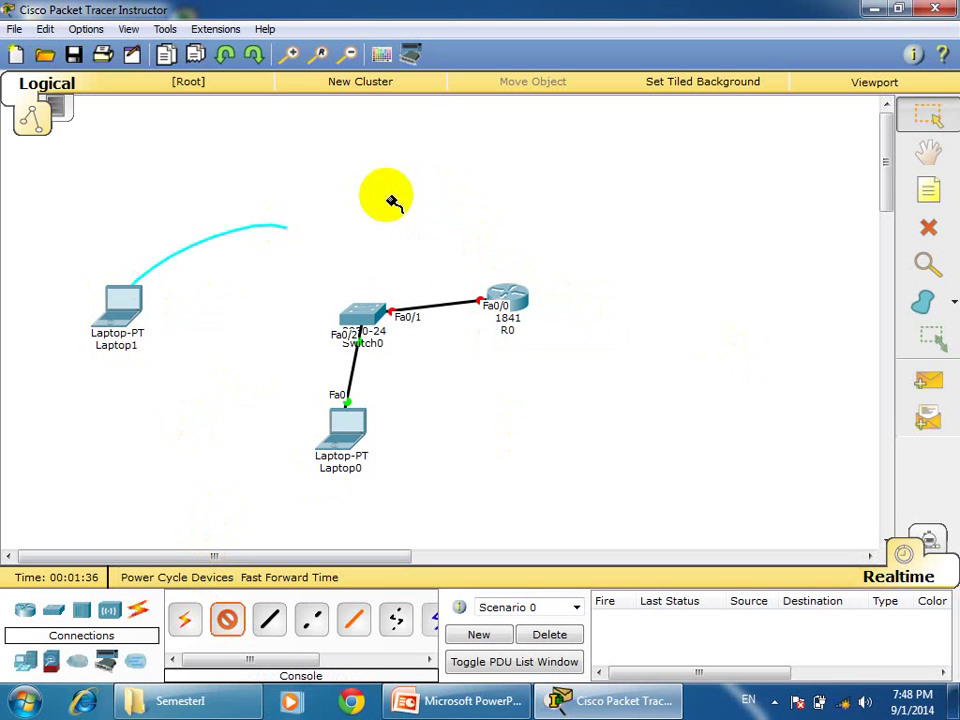
{"action": "left_click", "coordinate": [505, 288]}
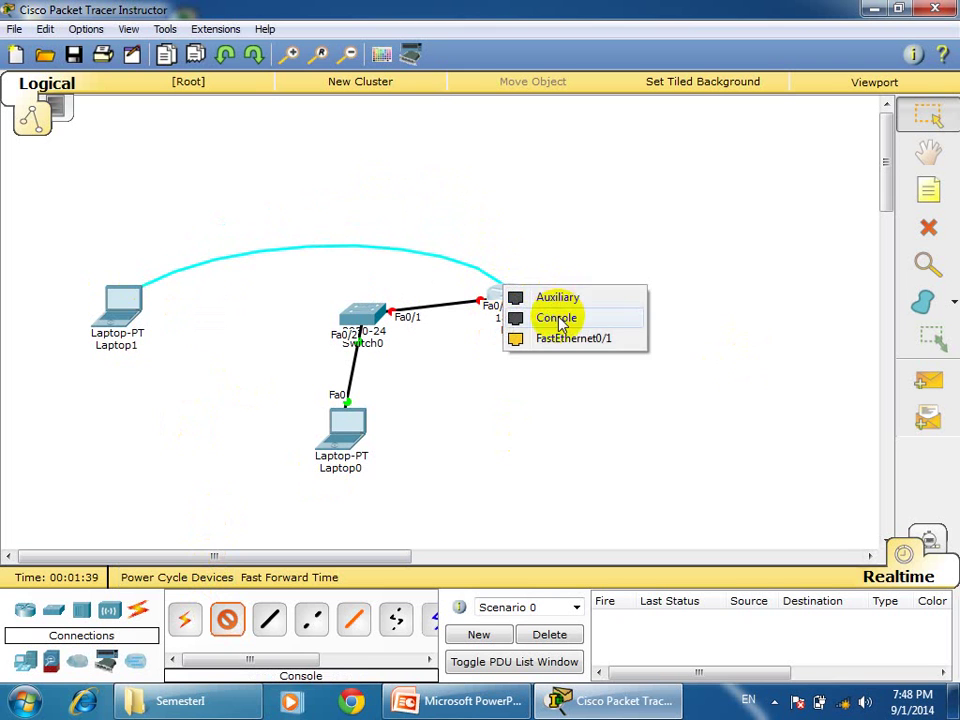
{"action": "left_click", "coordinate": [557, 318]}
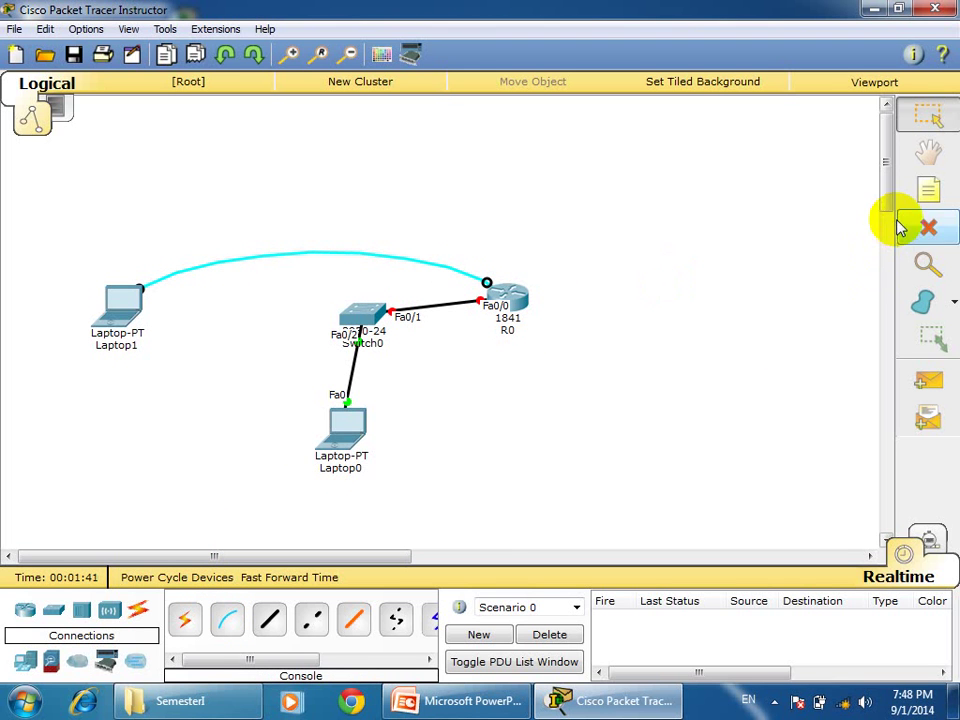
{"action": "left_click", "coordinate": [927, 197]}
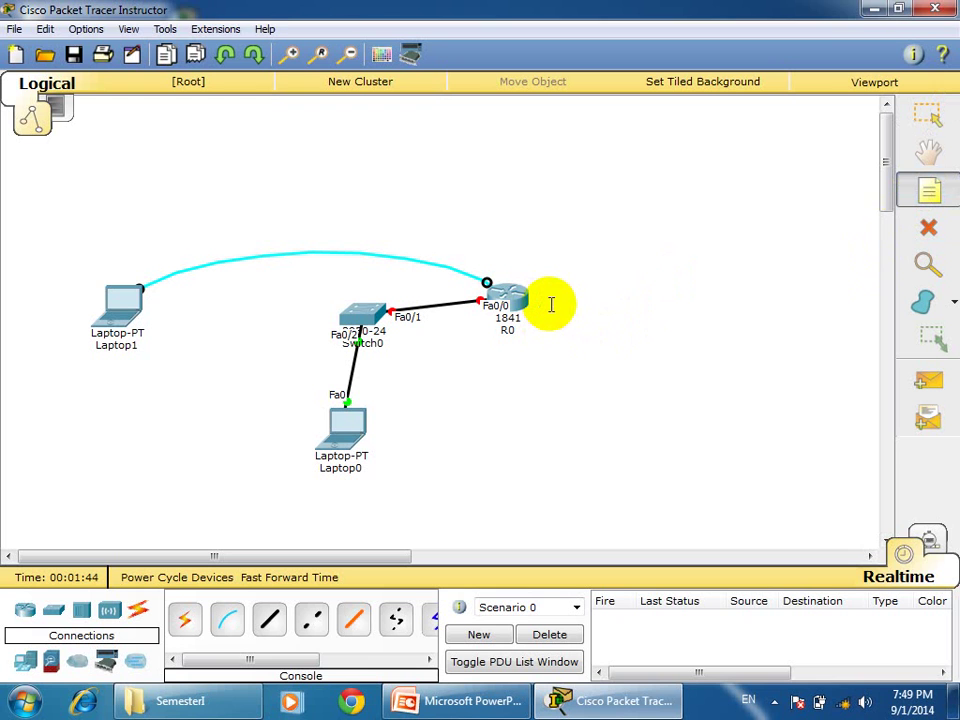
Add a '192.168.1.1/24' note beside R0.
{"action": "left_click", "coordinate": [550, 309]}
{"action": "type", "text": "192.168.1.1/24"}
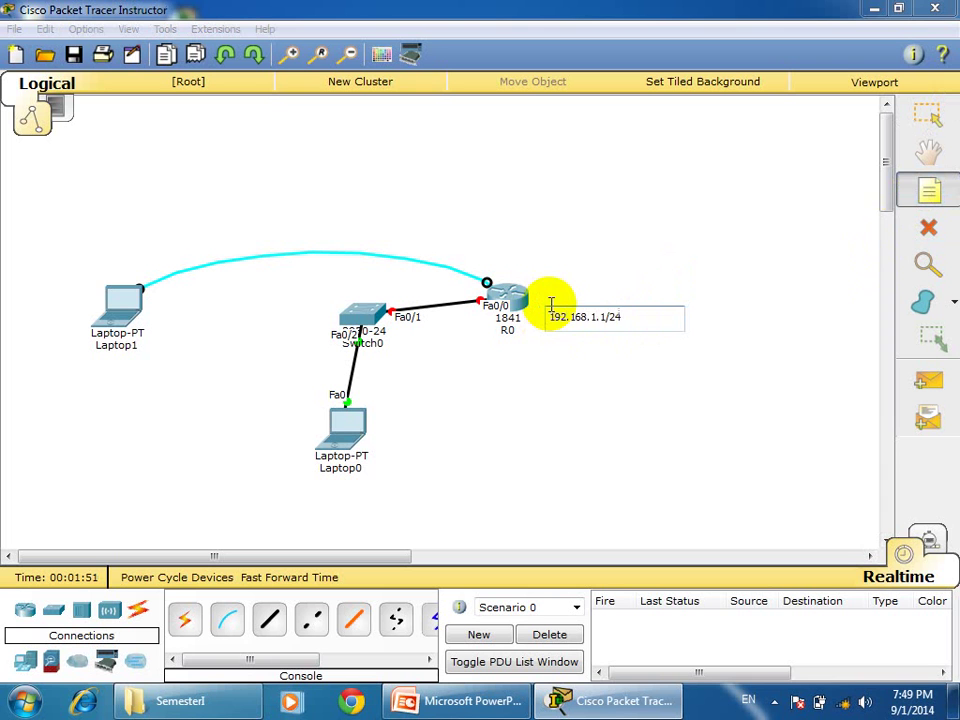
{"action": "left_click", "coordinate": [739, 381]}
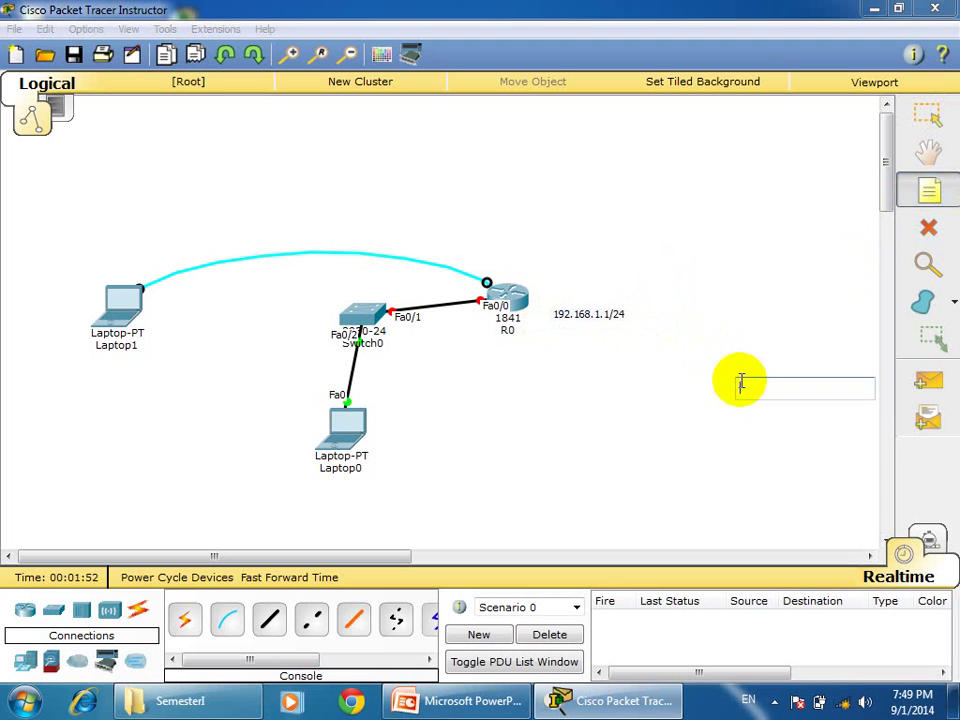
{"action": "left_click", "coordinate": [928, 192]}
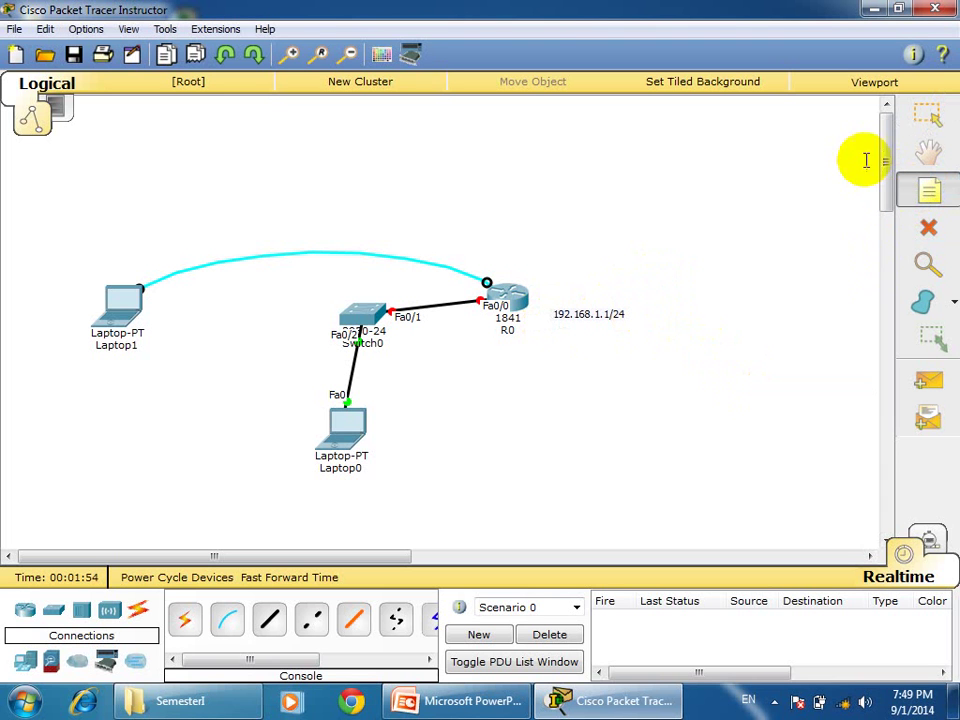
{"action": "left_click", "coordinate": [570, 313]}
{"action": "left_click_drag", "start_coordinate": [572, 316], "coordinate": [561, 307]}
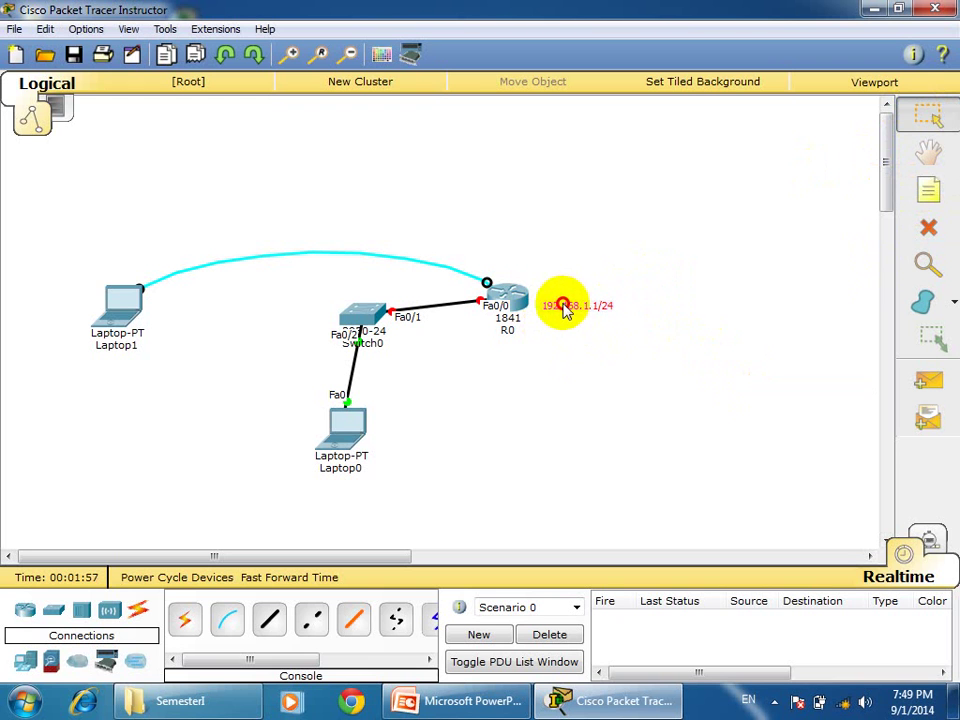
Add an 'Enale SSH' note just above R0.
{"action": "left_click", "coordinate": [924, 192]}
{"action": "left_click", "coordinate": [502, 224]}
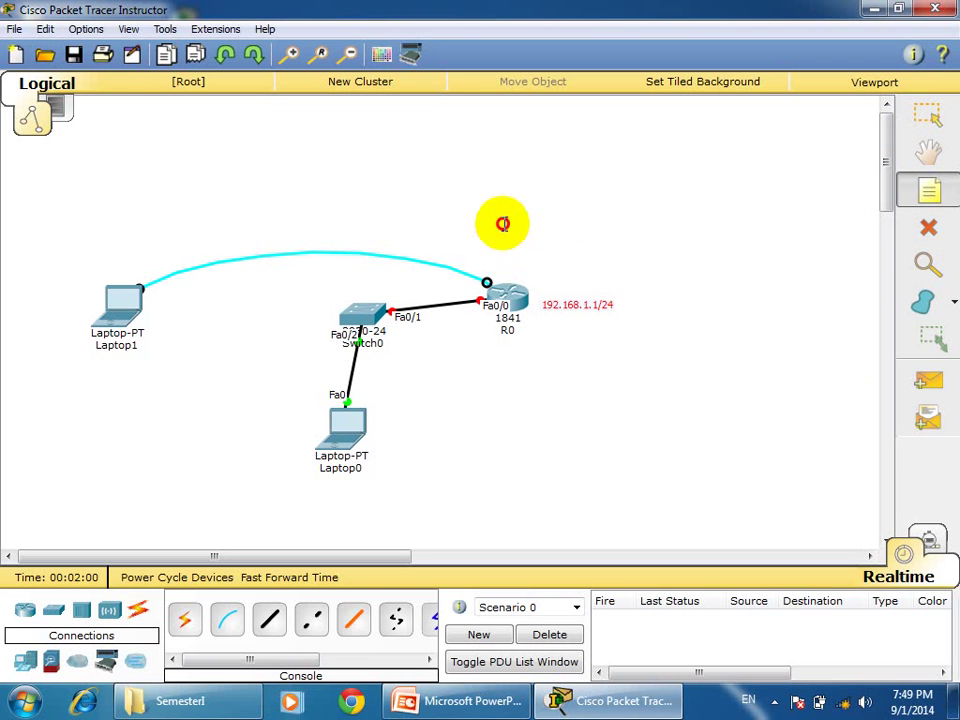
{"action": "type", "text": "Enale"}
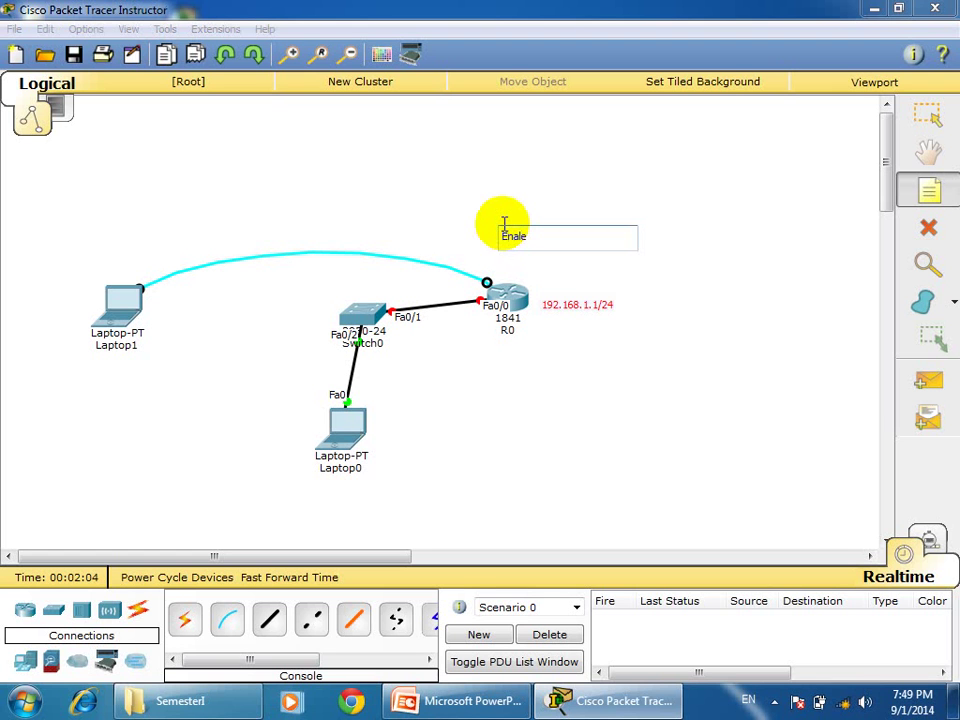
{"action": "type", "text": " SSH"}
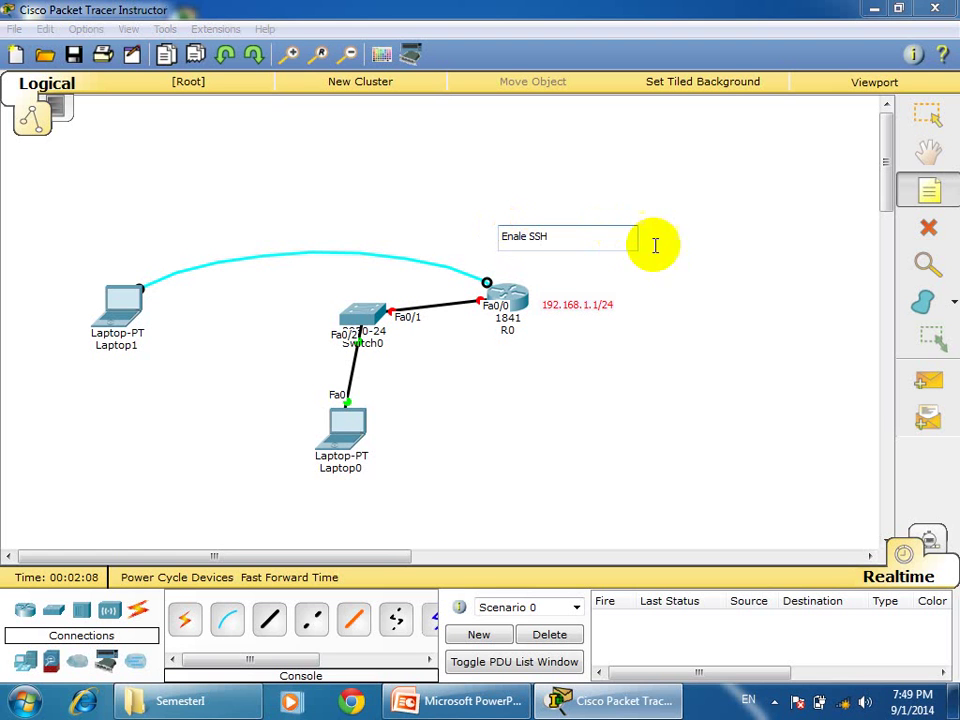
{"action": "left_click", "coordinate": [703, 261]}
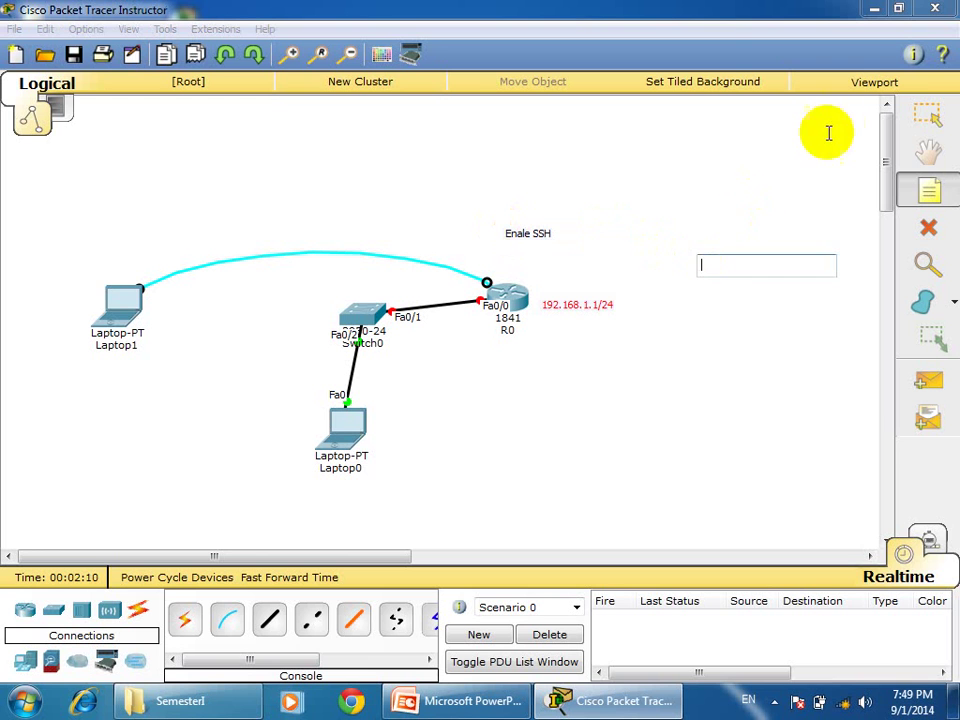
{"action": "left_click", "coordinate": [926, 116]}
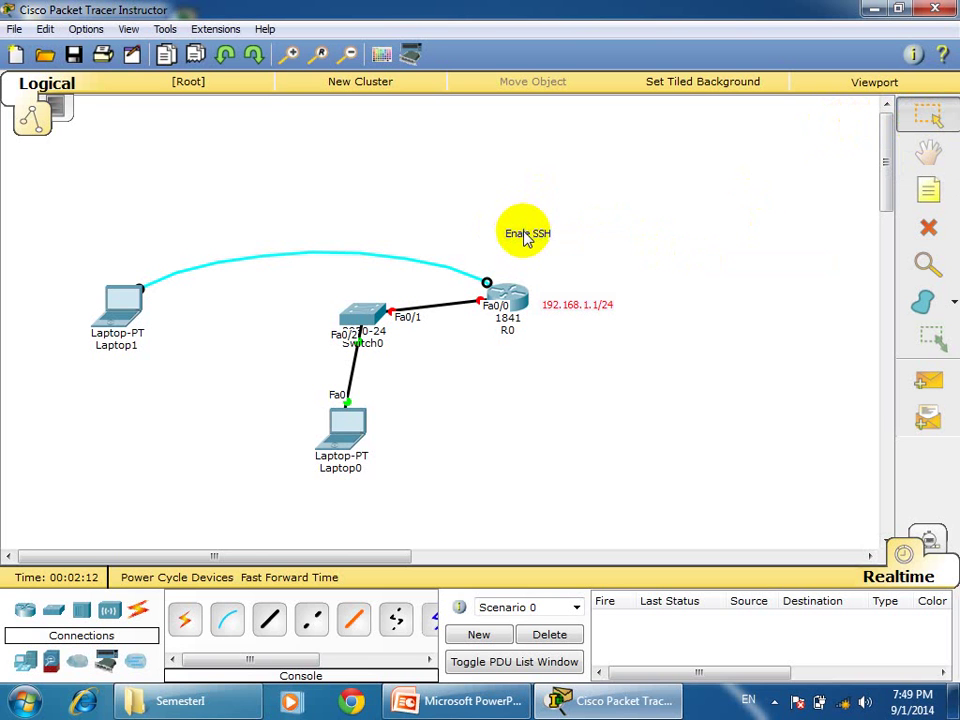
{"action": "left_click_drag", "start_coordinate": [525, 236], "coordinate": [516, 267]}
{"action": "left_click", "coordinate": [668, 222]}
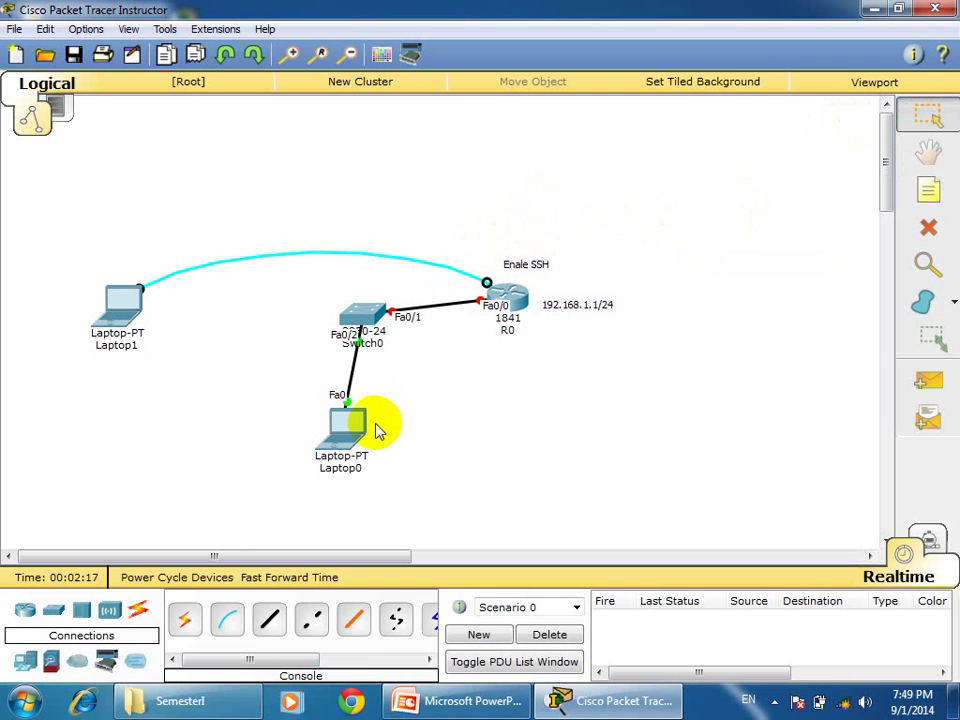
Relabel Laptop0 as 192.168.1.2.
{"action": "left_click", "coordinate": [353, 467]}
{"action": "left_click", "coordinate": [366, 471]}
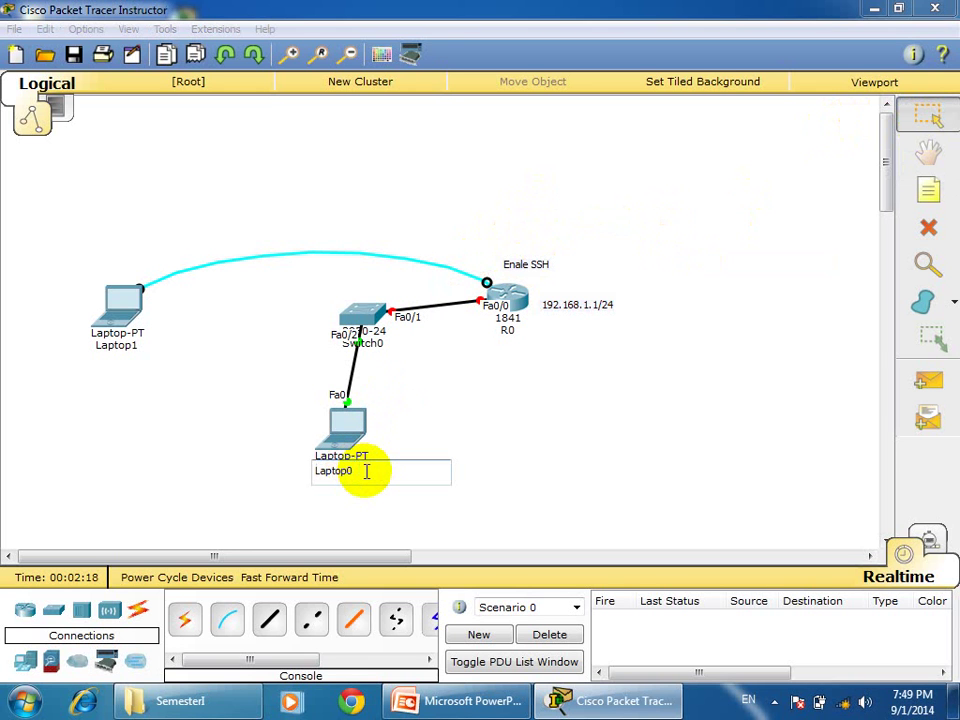
{"action": "key", "text": "BackSpace"}
{"action": "key", "text": "BackSpace"}
{"action": "key", "text": "BackSpace"}
{"action": "type", "text": "192.168.1.2"}
{"action": "key", "text": "Return"}
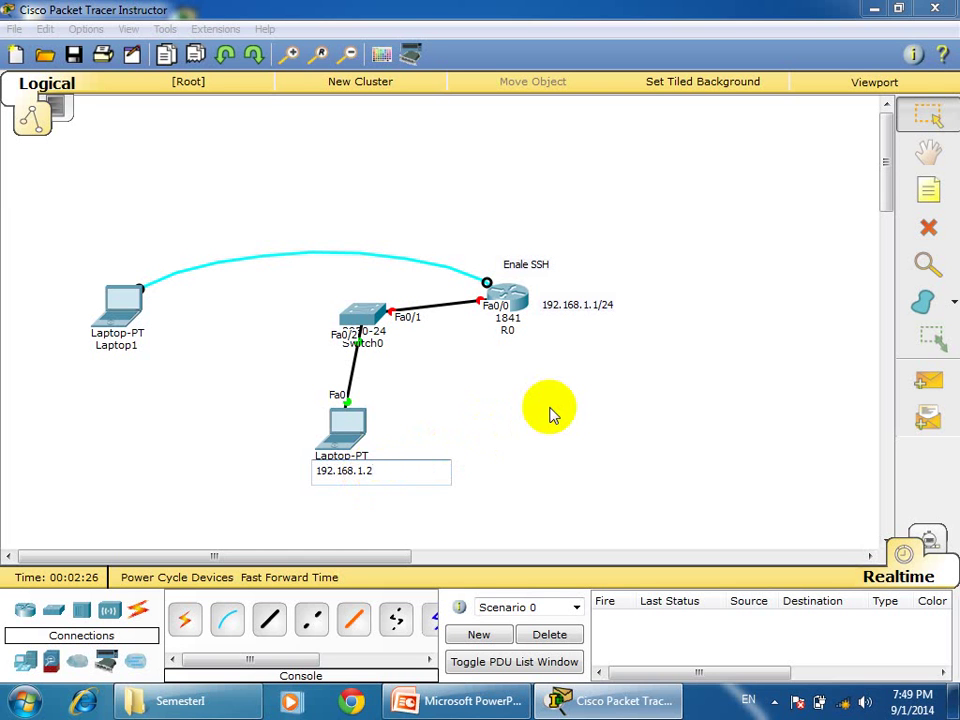
Set the laptop's static IP to 192.168.1.2, mask 255.255.255.0, gateway 192.168.1.1.
{"action": "left_click", "coordinate": [352, 428]}
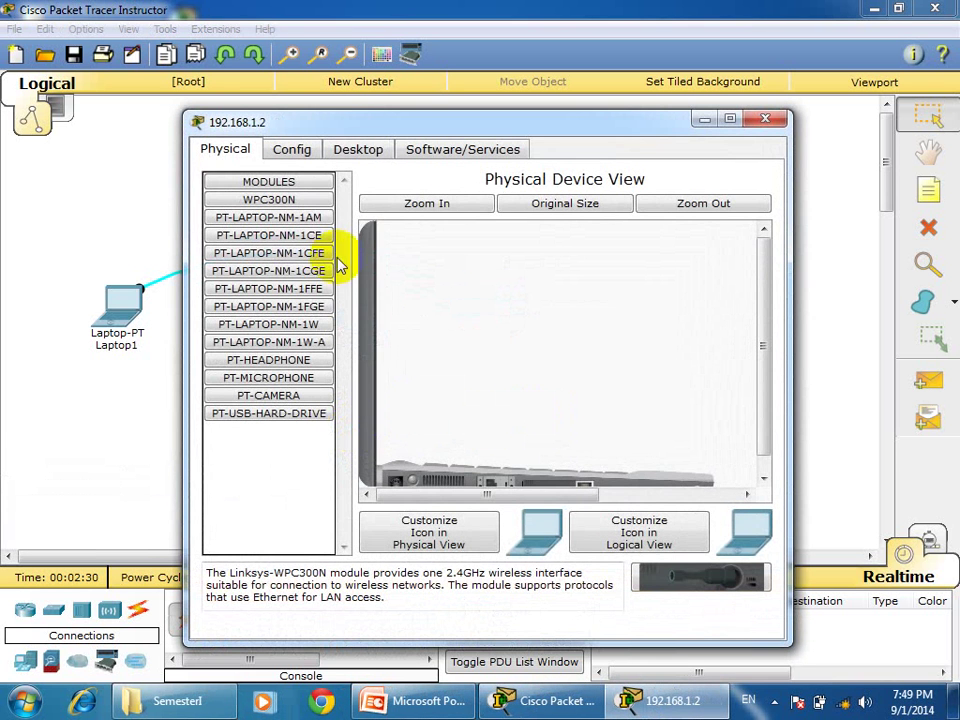
{"action": "left_click", "coordinate": [360, 150]}
{"action": "left_click", "coordinate": [276, 215]}
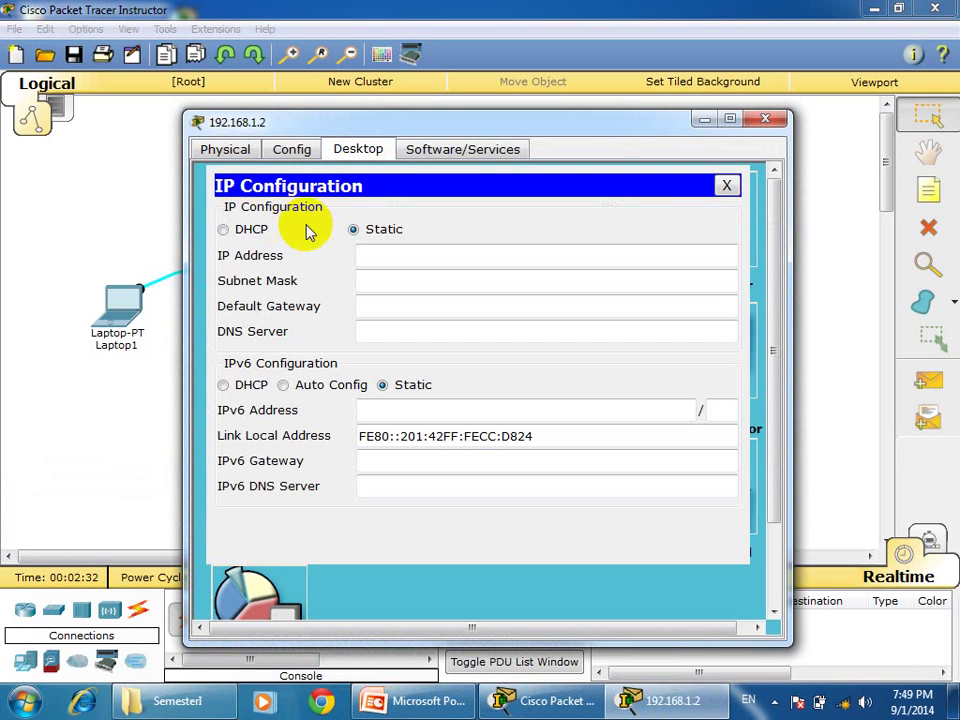
{"action": "left_click", "coordinate": [368, 253]}
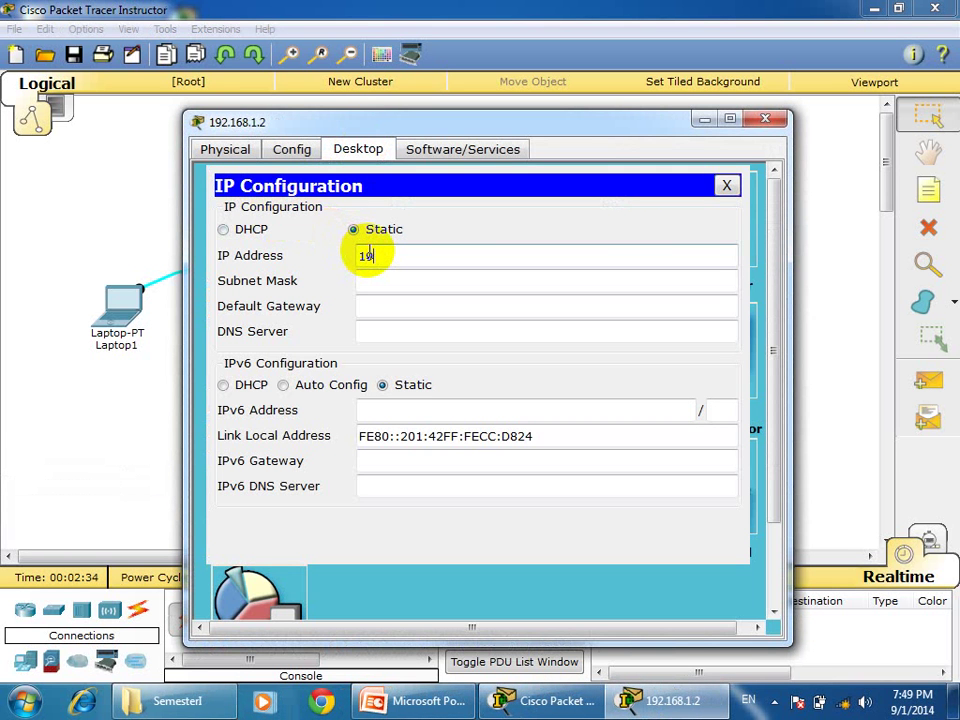
{"action": "type", "text": "192.168."}
{"action": "key", "text": "Tab"}
{"action": "key", "text": "Tab"}
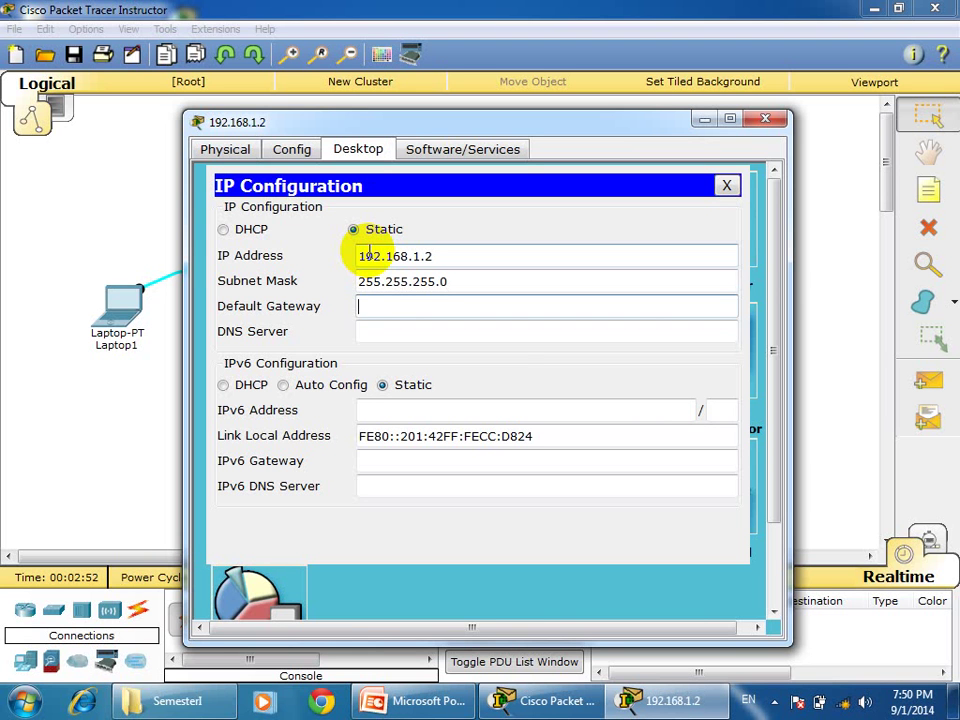
{"action": "type", "text": "192.168.1.1"}
{"action": "left_click", "coordinate": [766, 120]}
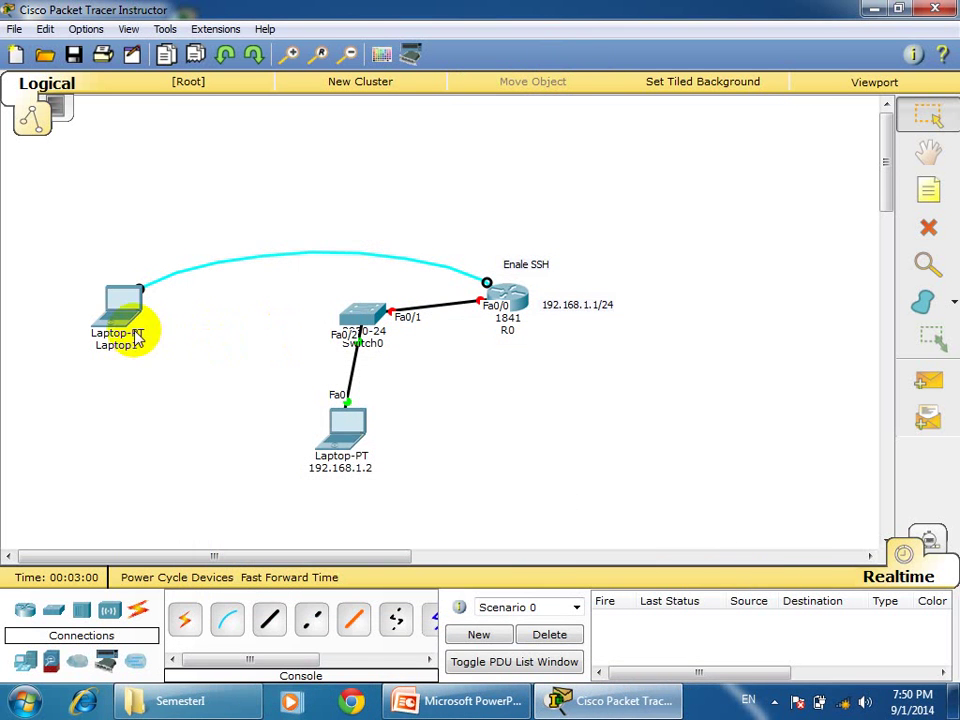
{"action": "mouse_move", "coordinate": [121, 316]}
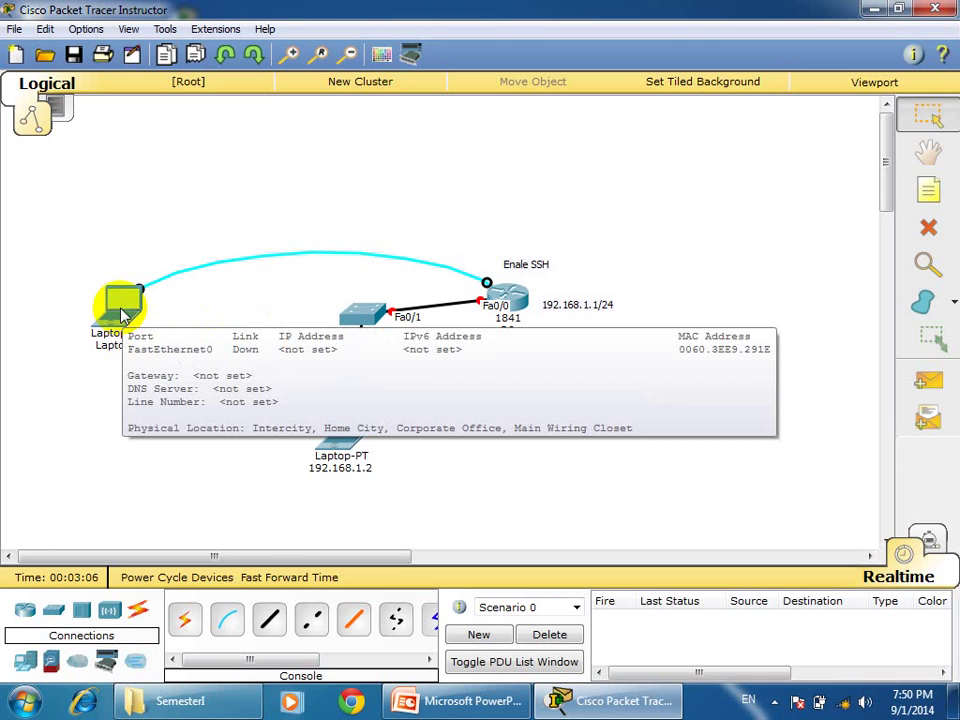
Open Laptop1's Terminal with default serial settings and maximize the window.
{"action": "left_click", "coordinate": [121, 312]}
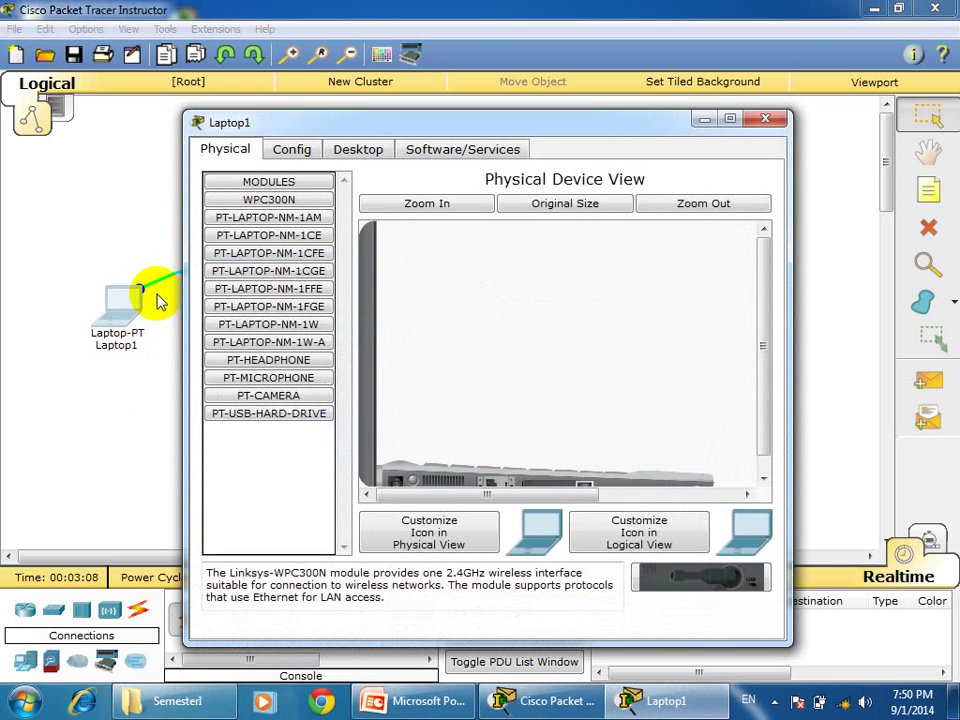
{"action": "left_click", "coordinate": [363, 148]}
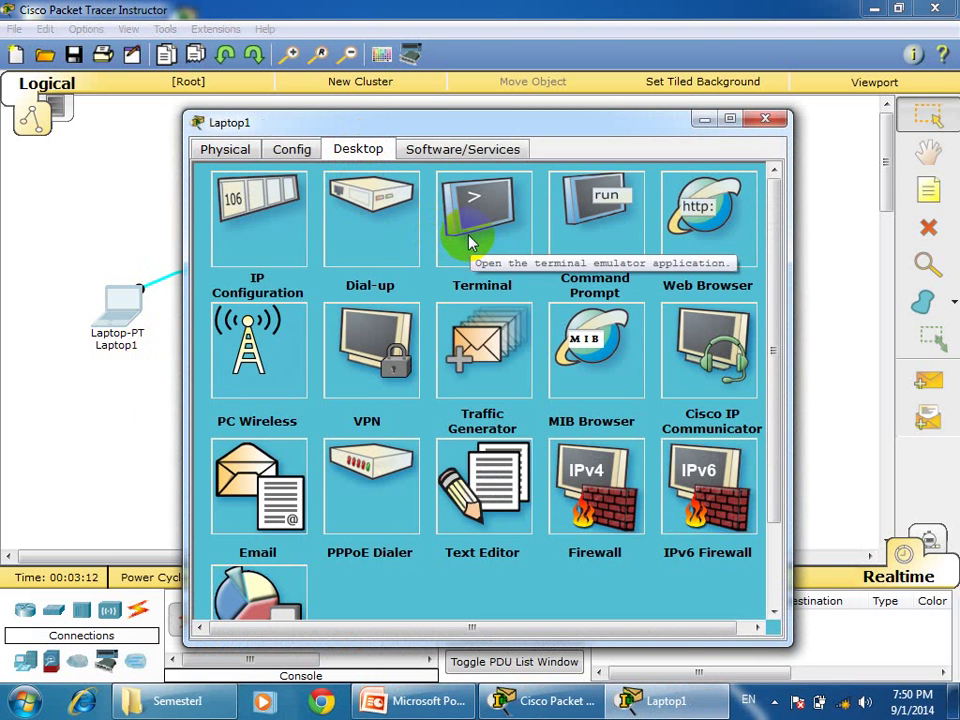
{"action": "left_click", "coordinate": [472, 242]}
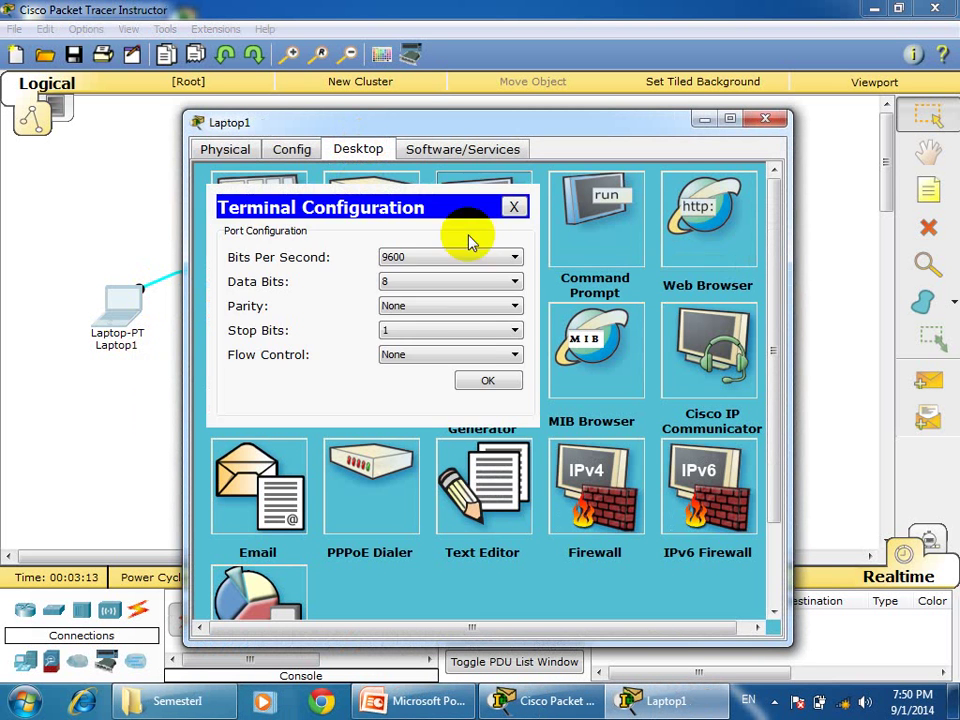
{"action": "left_click", "coordinate": [482, 380]}
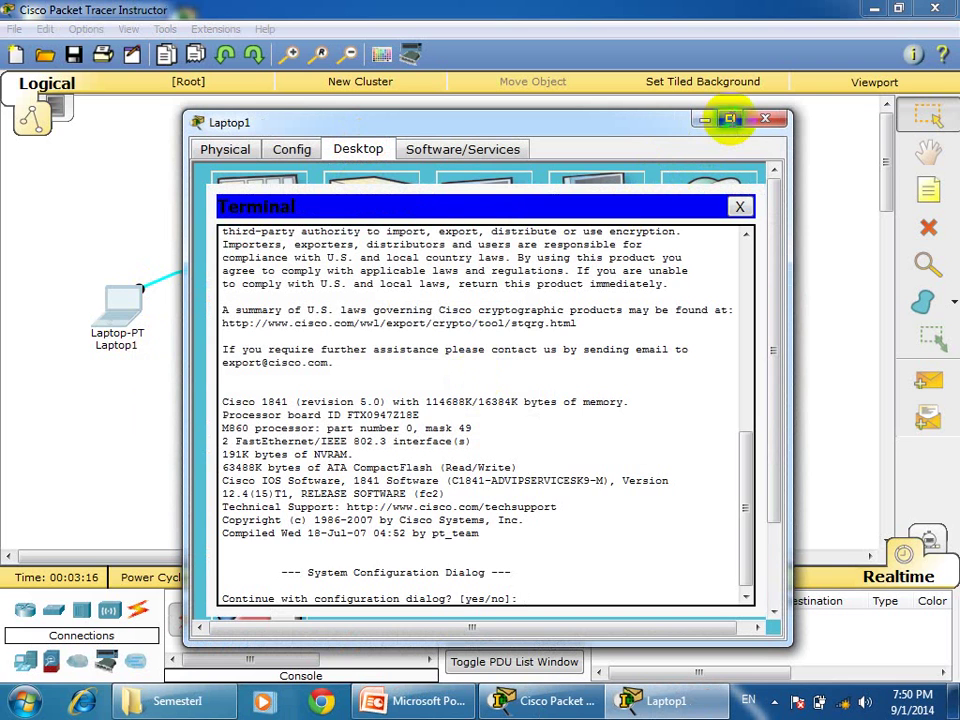
{"action": "left_click", "coordinate": [729, 119]}
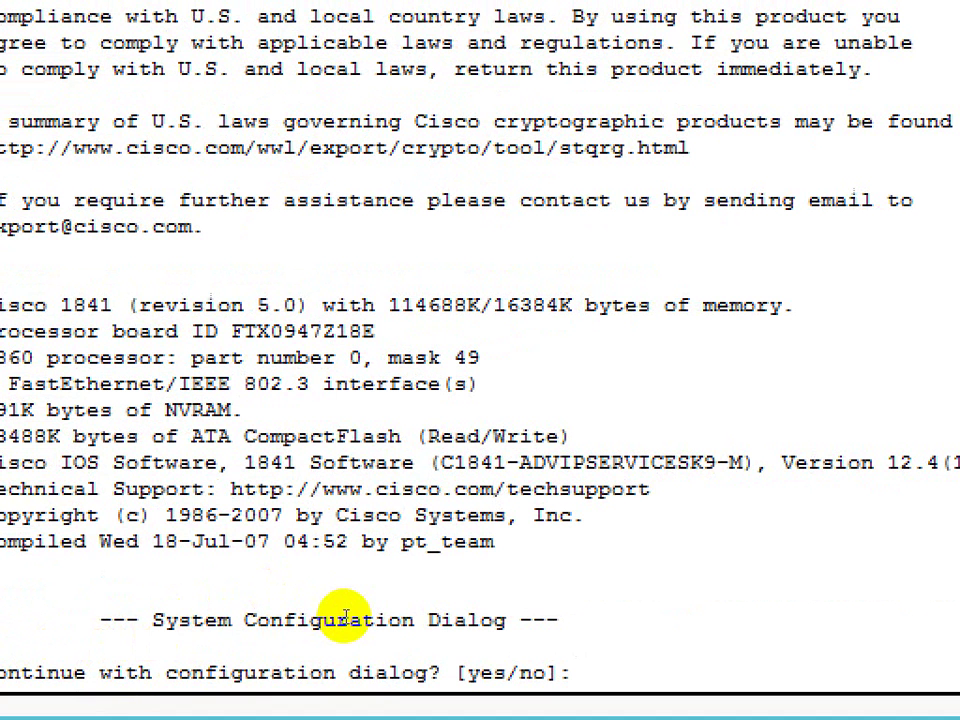
Skip the setup dialog, enter global configuration and set the hostname to R0.
{"action": "type", "text": "no"}
{"action": "key", "text": "Return"}
{"action": "key", "text": "Return"}
{"action": "key", "text": "Return"}
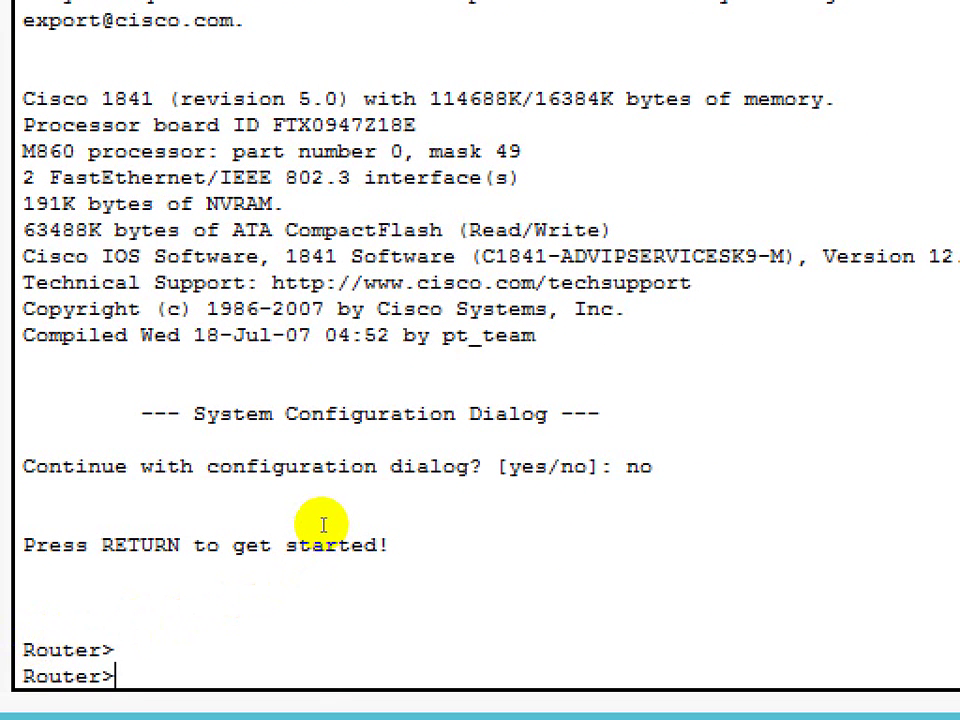
{"action": "type", "text": "ena"}
{"action": "key", "text": "Return"}
{"action": "type", "text": "conf t"}
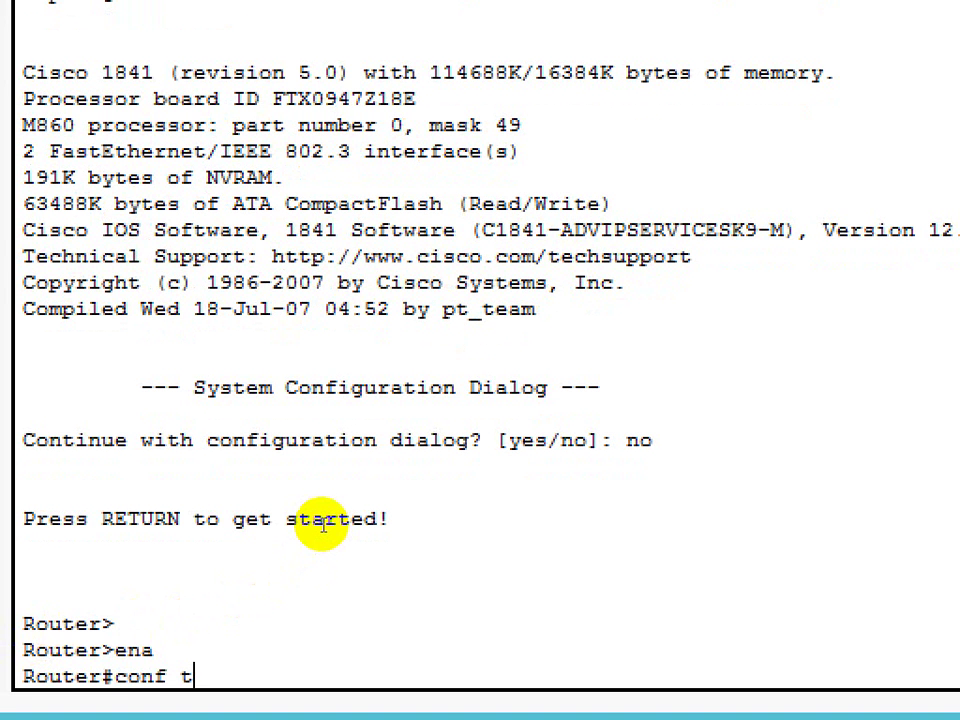
{"action": "key", "text": "Return"}
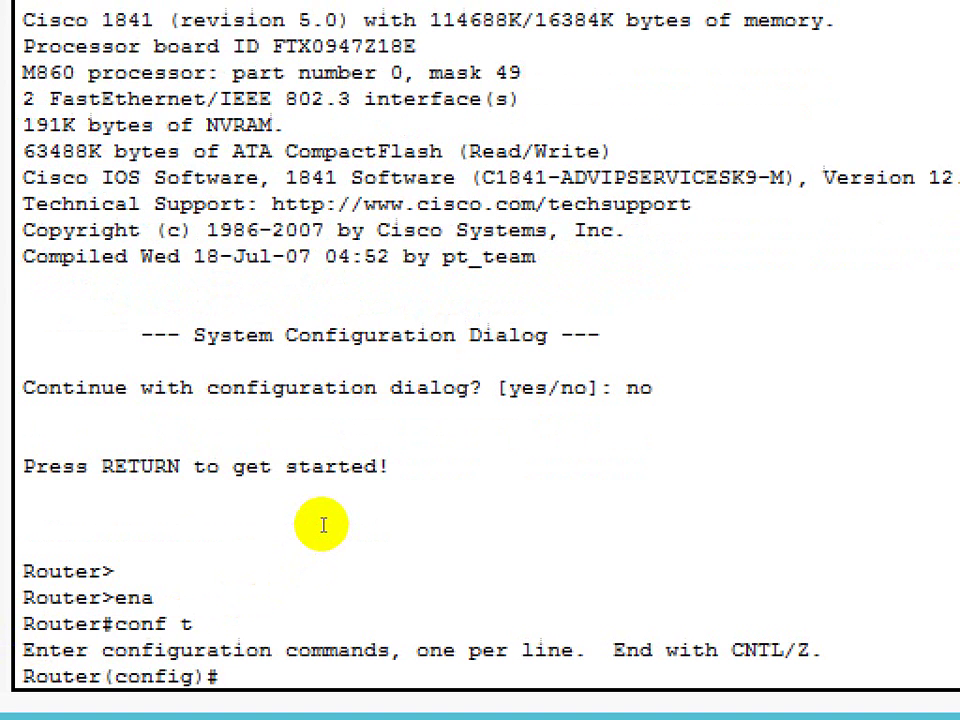
{"action": "type", "text": "h"}
{"action": "key", "text": "Tab"}
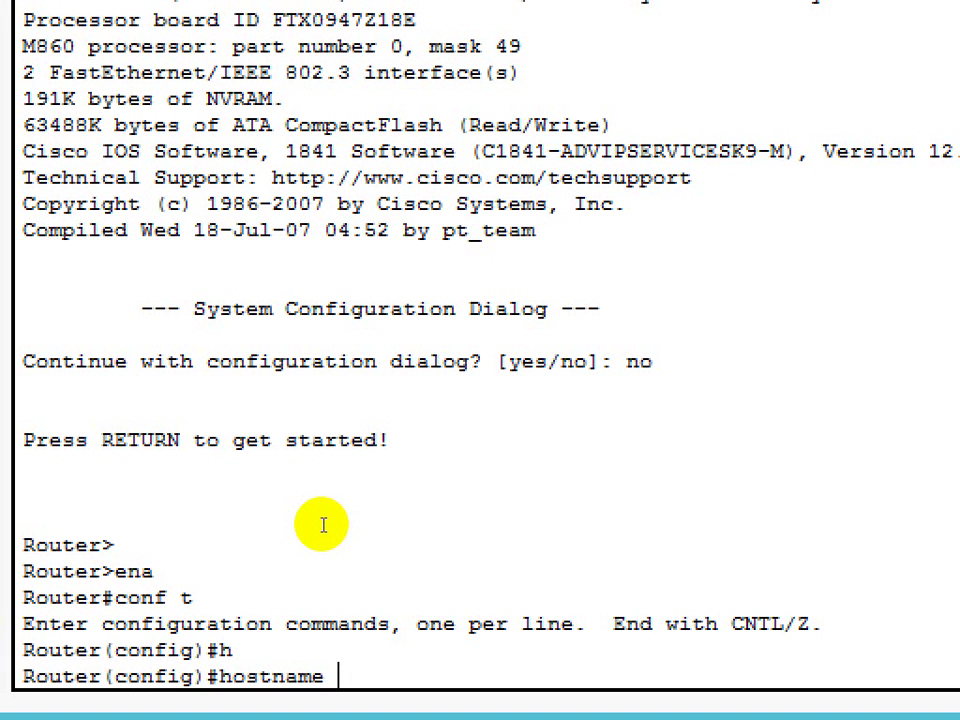
{"action": "type", "text": "R0"}
{"action": "key", "text": "Return"}
{"action": "key", "text": "Return"}
{"action": "key", "text": "Return"}
On line console 0, set a password and require login, then exit.
{"action": "type", "text": "lin"}
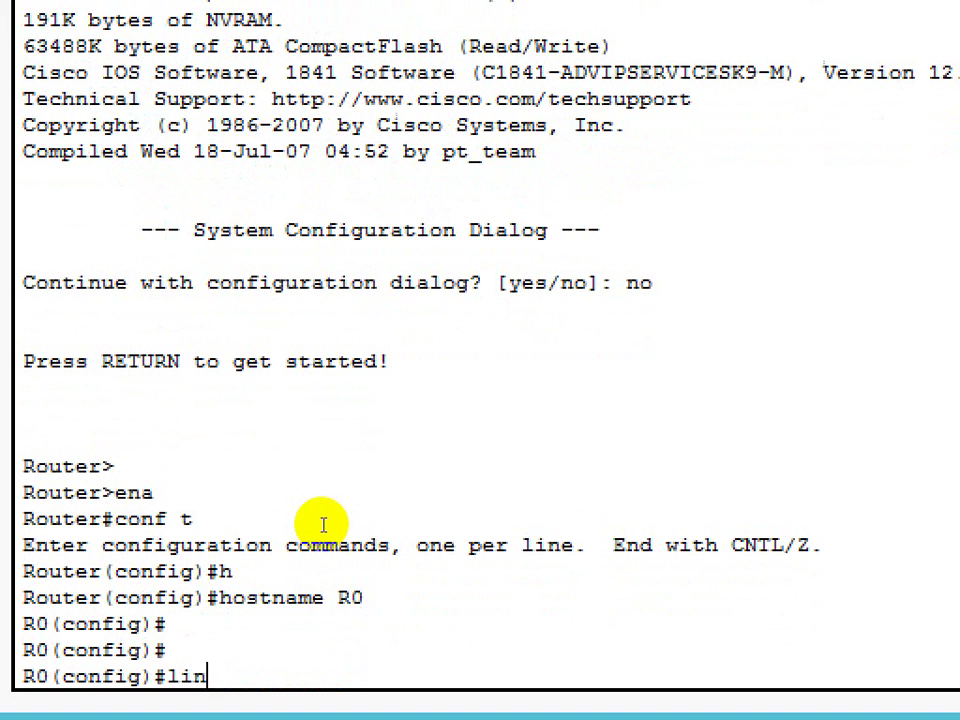
{"action": "key", "text": "Tab"}
{"action": "type", "text": "c"}
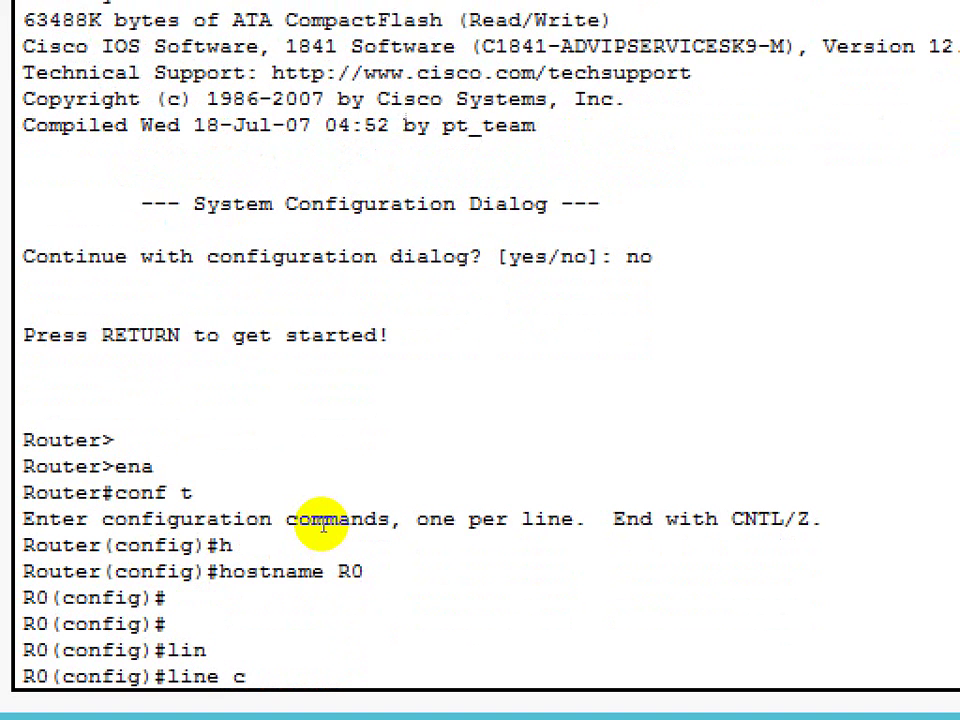
{"action": "key", "text": "Tab"}
{"action": "type", "text": "0"}
{"action": "key", "text": "Return"}
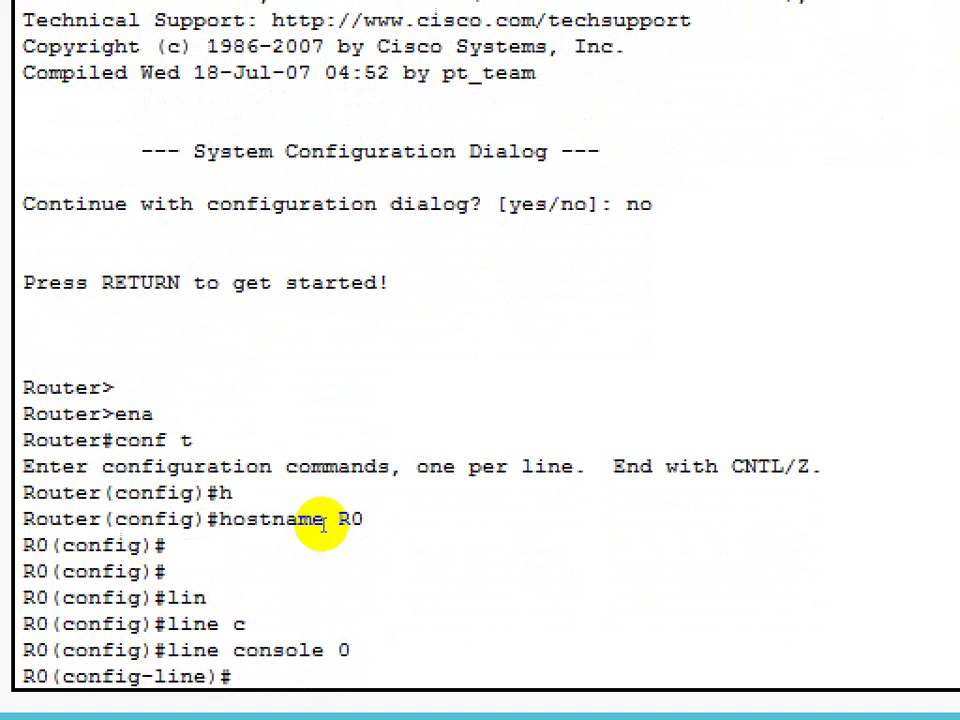
{"action": "type", "text": "pass 123"}
{"action": "key", "text": "Return"}
{"action": "type", "text": "login"}
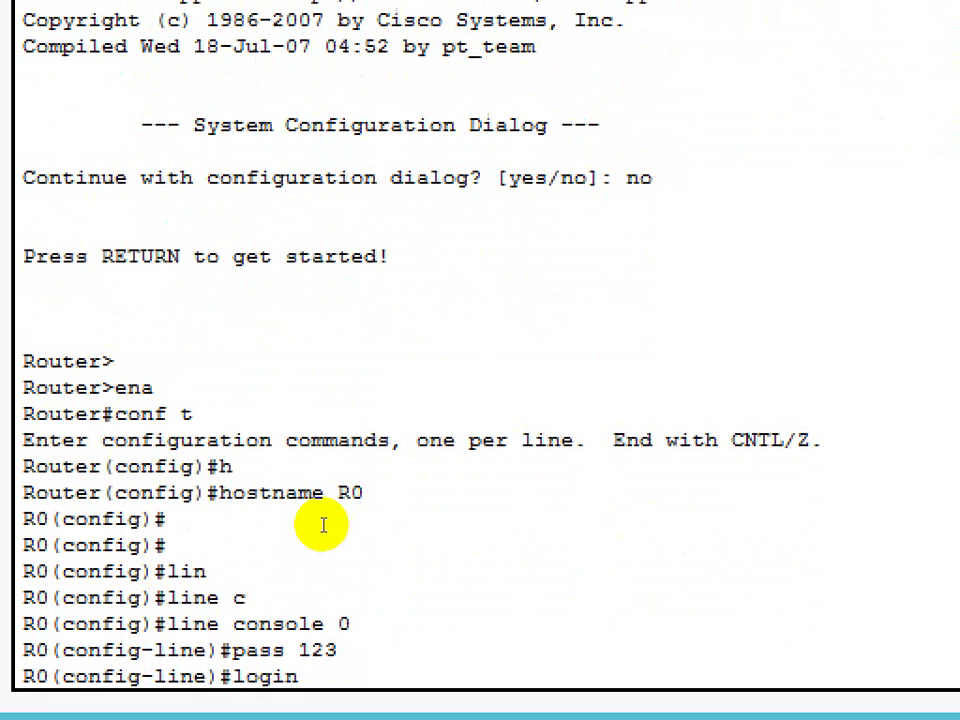
{"action": "key", "text": "Return"}
{"action": "type", "text": "exit"}
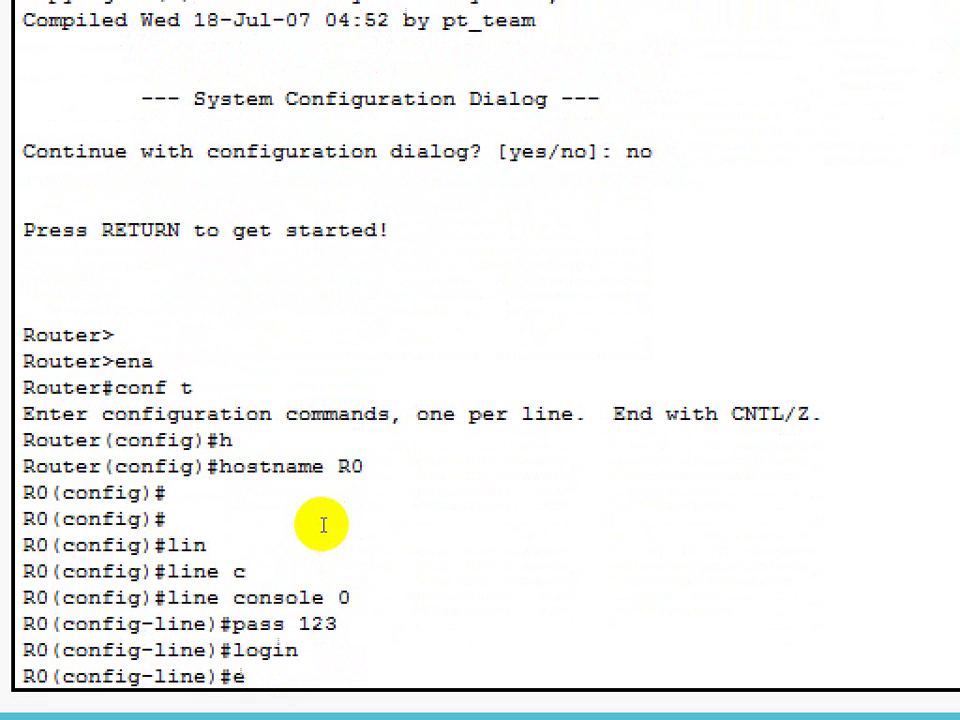
{"action": "key", "text": "Return"}
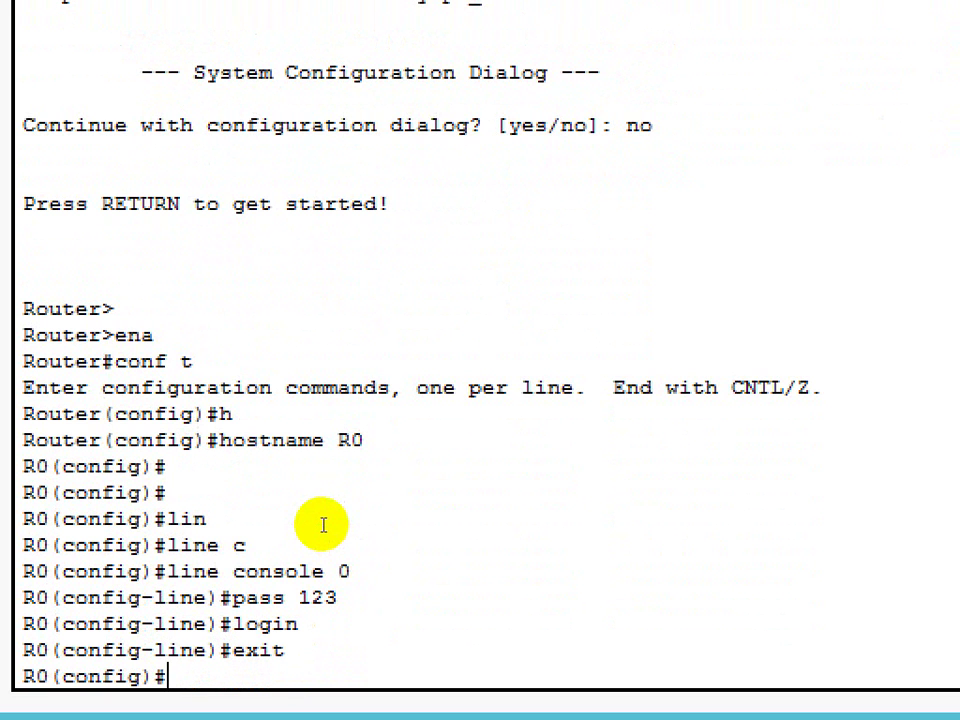
{"action": "type", "text": "ena se"}
Set an enable secret password on R0.
{"action": "key", "text": "Tab"}
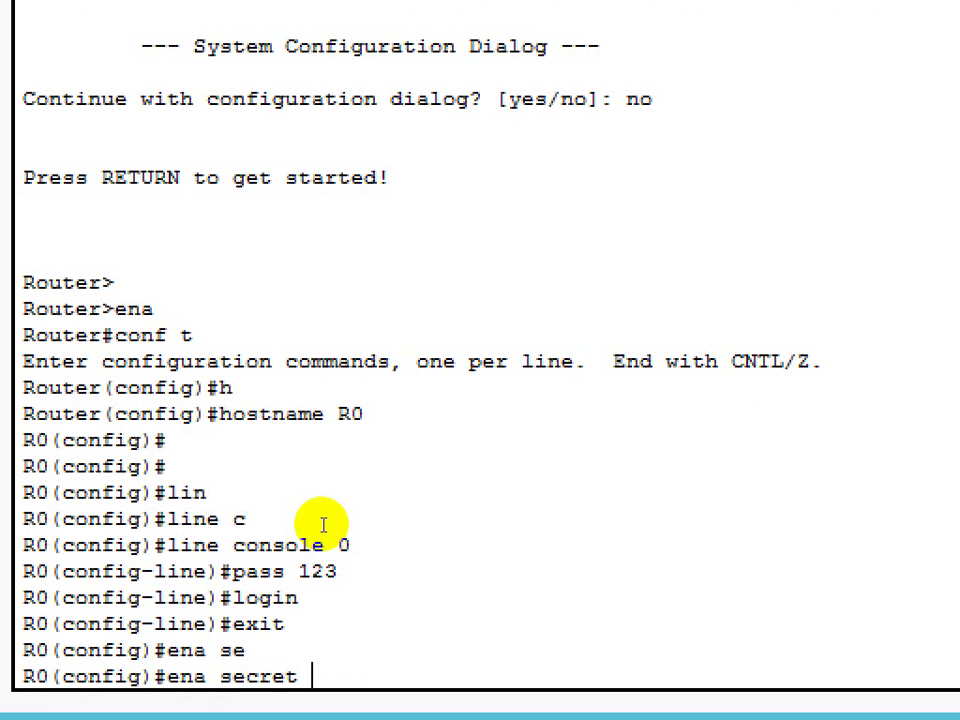
{"action": "type", "text": "123"}
{"action": "key", "text": "Return"}
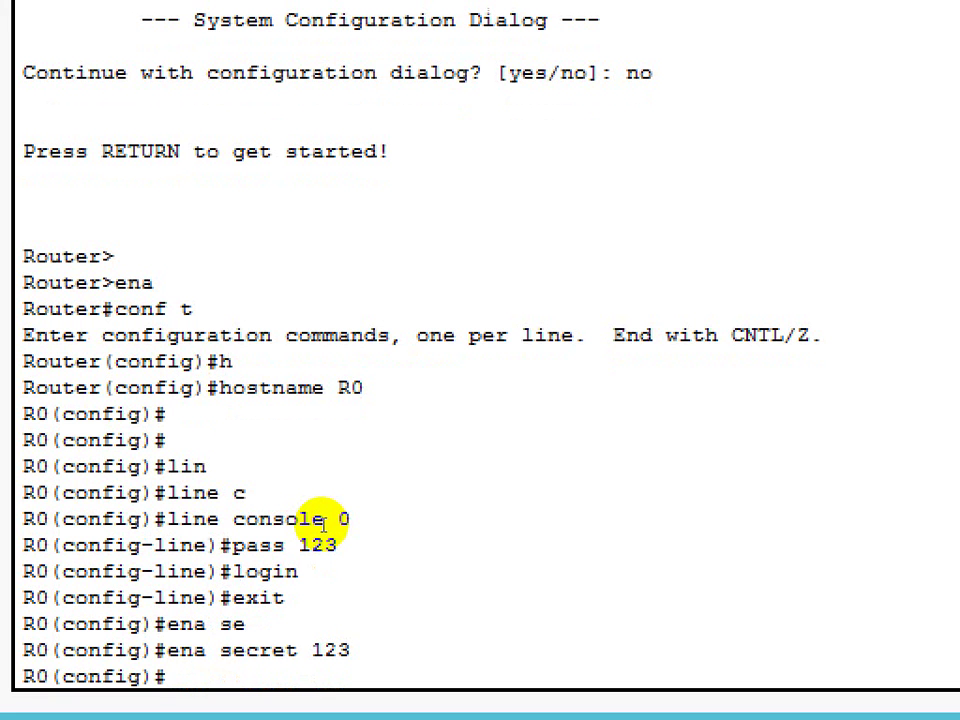
Assign 192.168.1.1 255.255.255.0 to interface FastEthernet0/0.
{"action": "type", "text": "int f0/0"}
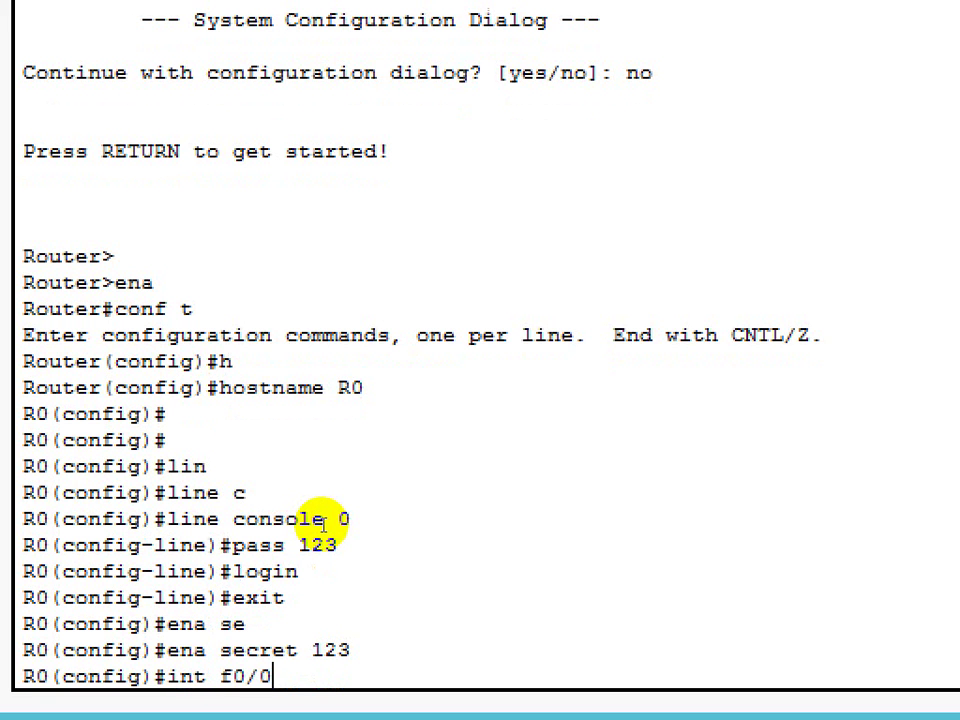
{"action": "key", "text": "Return"}
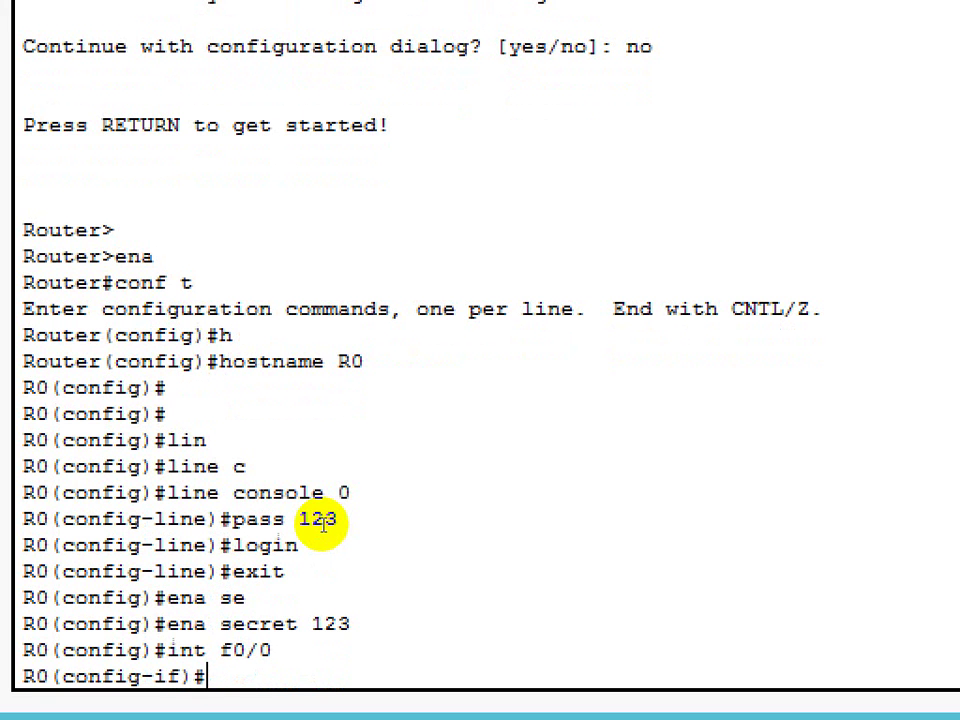
{"action": "type", "text": "ip add 192"}
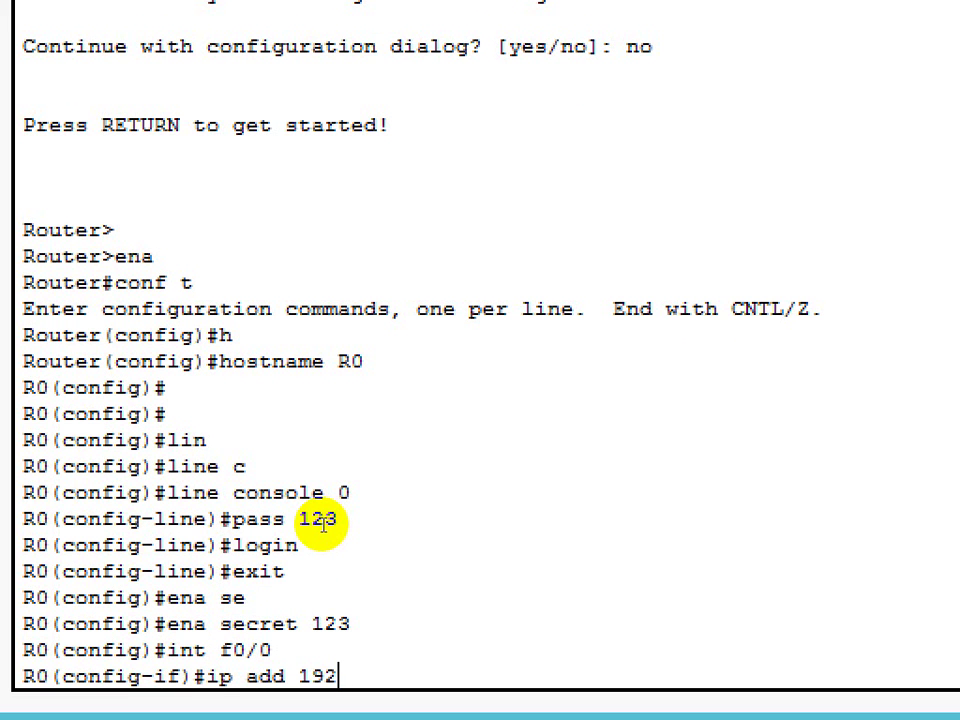
{"action": "type", "text": ".168.1.1 255."}
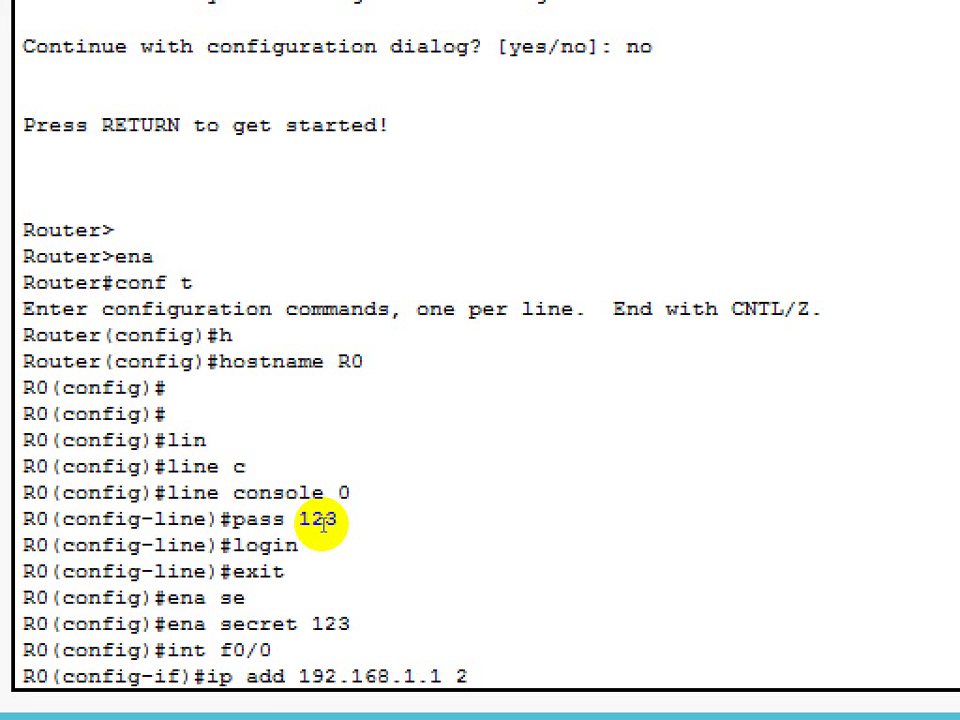
{"action": "type", "text": "255.255."}
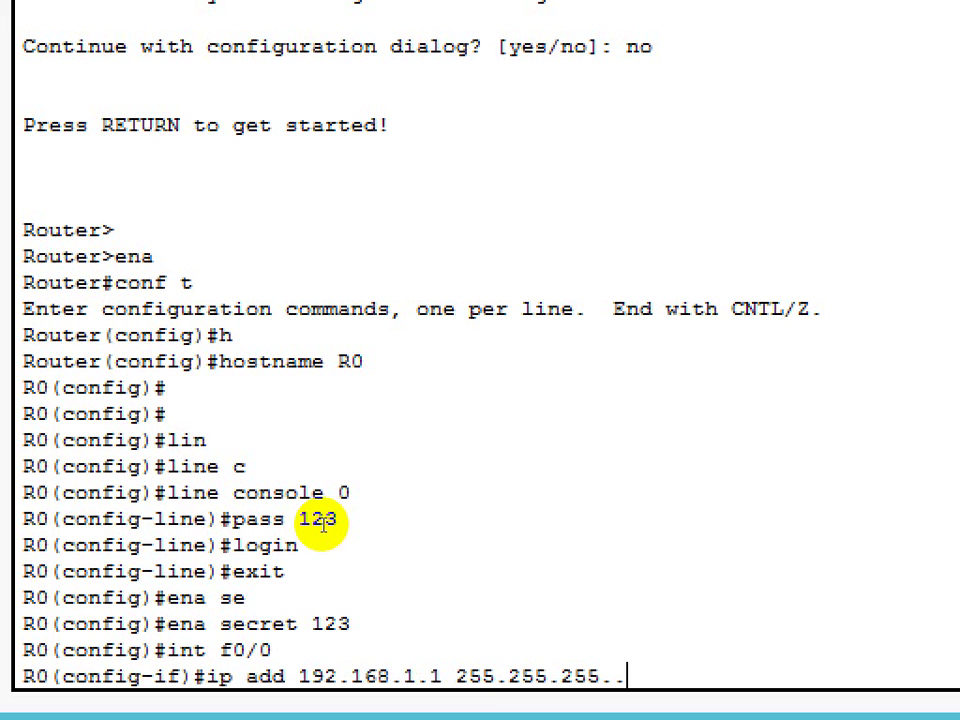
{"action": "type", "text": "0"}
{"action": "key", "text": "Return"}
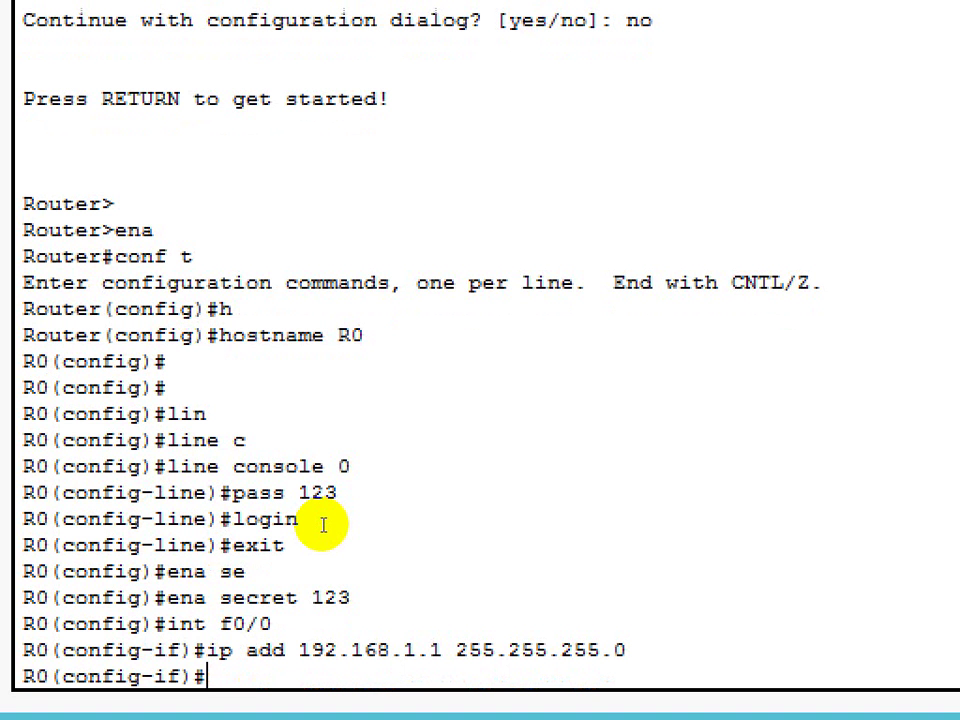
Run no shutdown on FastEthernet0/0 and highlight the secret, address and no shutdown lines.
{"action": "type", "text": "no sh"}
{"action": "key", "text": "Return"}
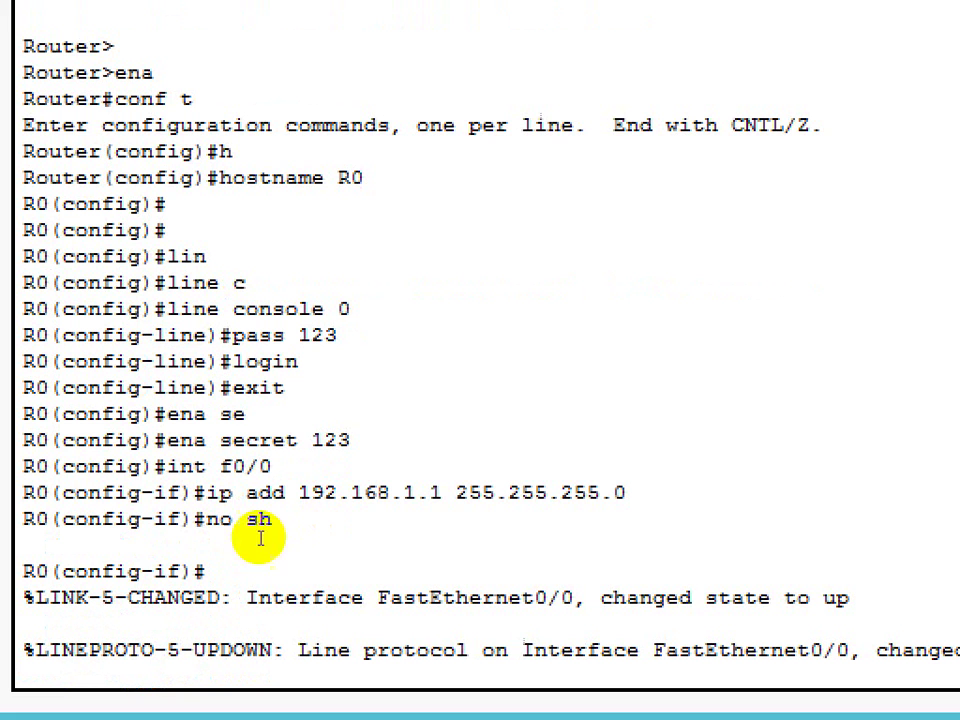
{"action": "left_click_drag", "start_coordinate": [220, 440], "coordinate": [162, 562]}
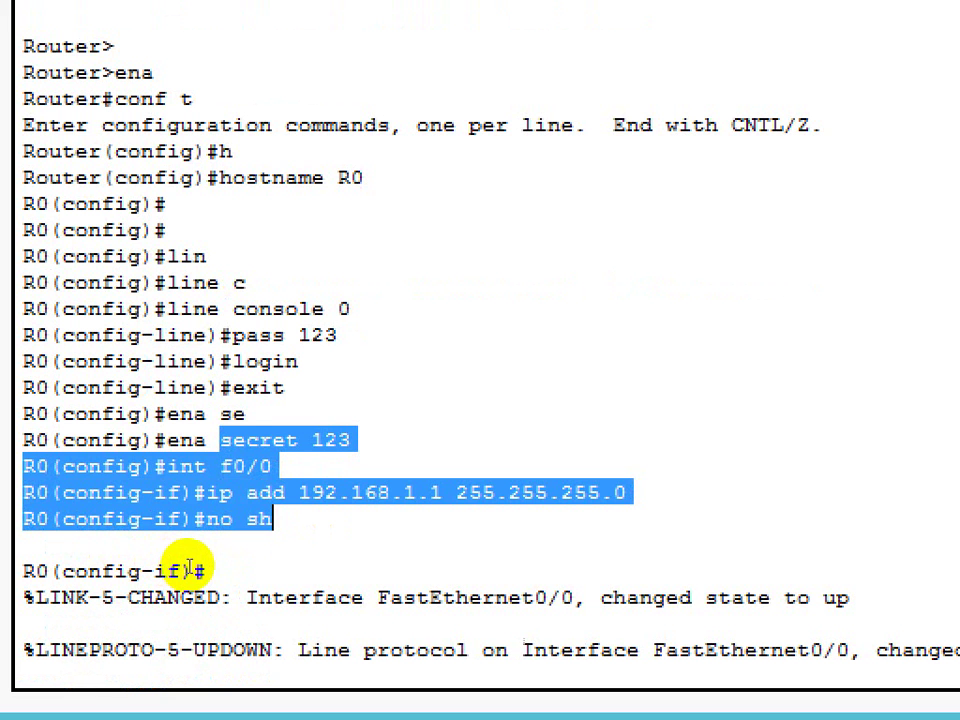
{"action": "left_click", "coordinate": [137, 536]}
{"action": "left_click_drag", "start_coordinate": [129, 538], "coordinate": [167, 567]}
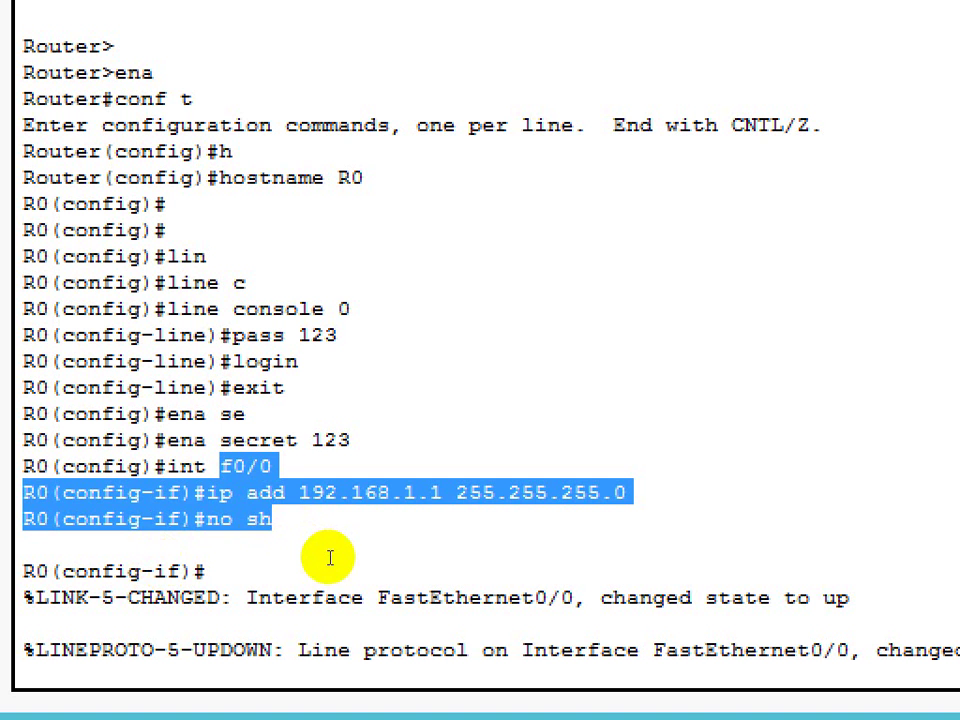
{"action": "left_click", "coordinate": [214, 572]}
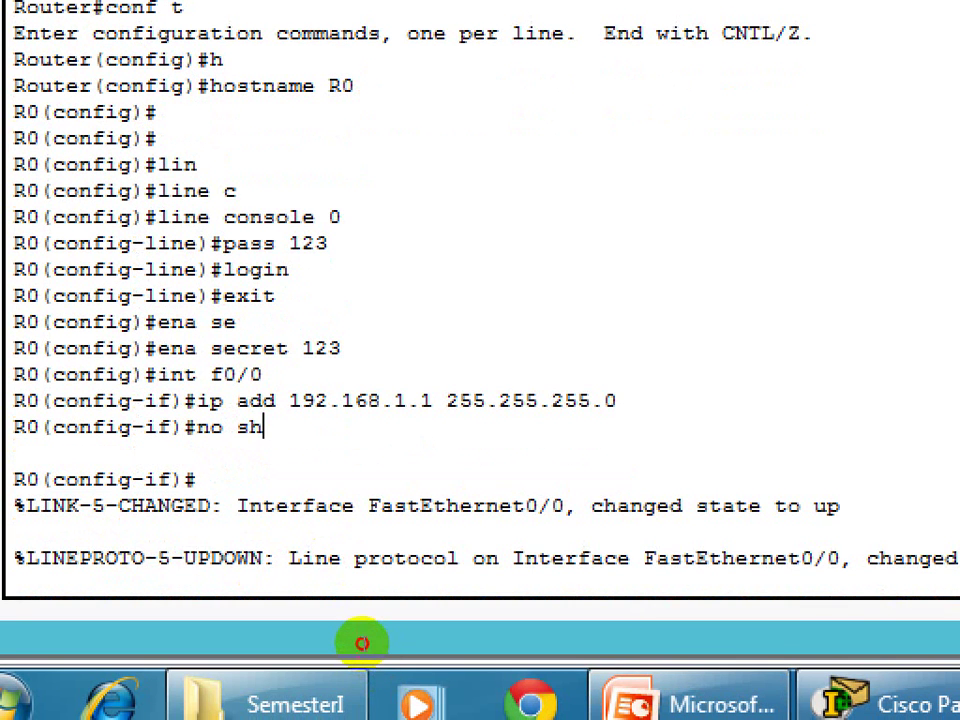
{"action": "key", "text": "Return"}
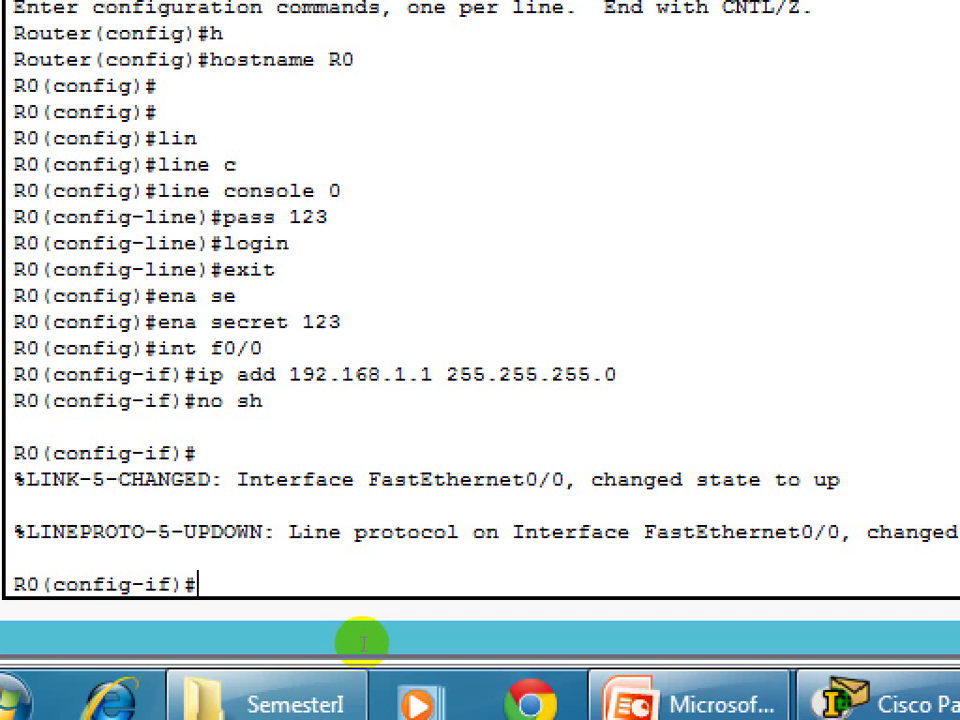
Exit interface configuration and enter the comment '!Below is how to enable ssh on router'.
{"action": "type", "text": "exit"}
{"action": "key", "text": "Return"}
{"action": "key", "text": "Return"}
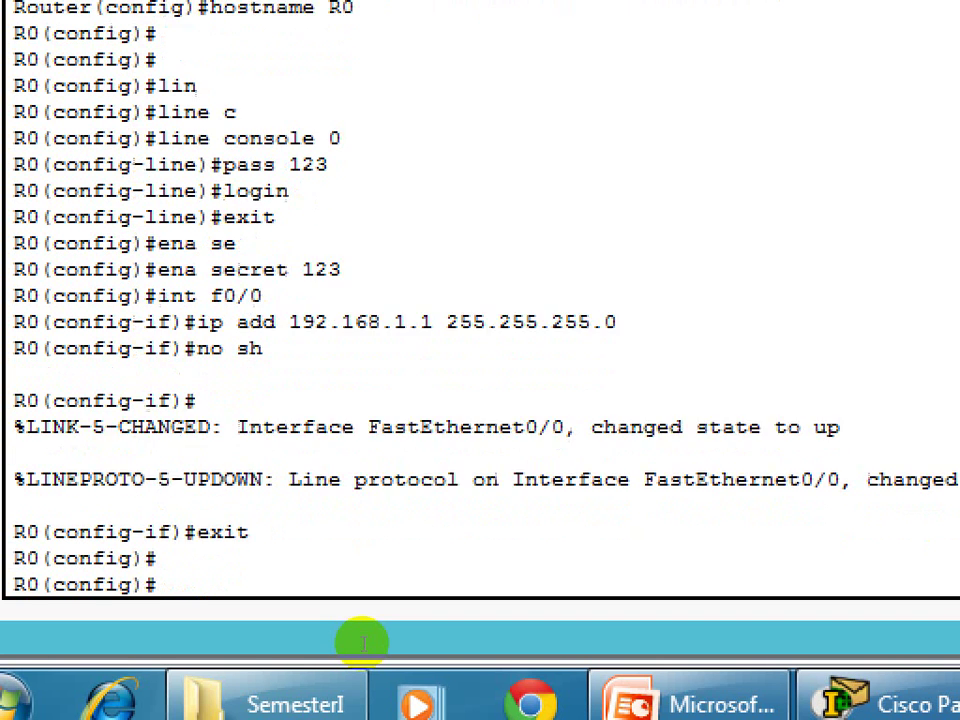
{"action": "key", "text": "Return"}
{"action": "key", "text": "Return"}
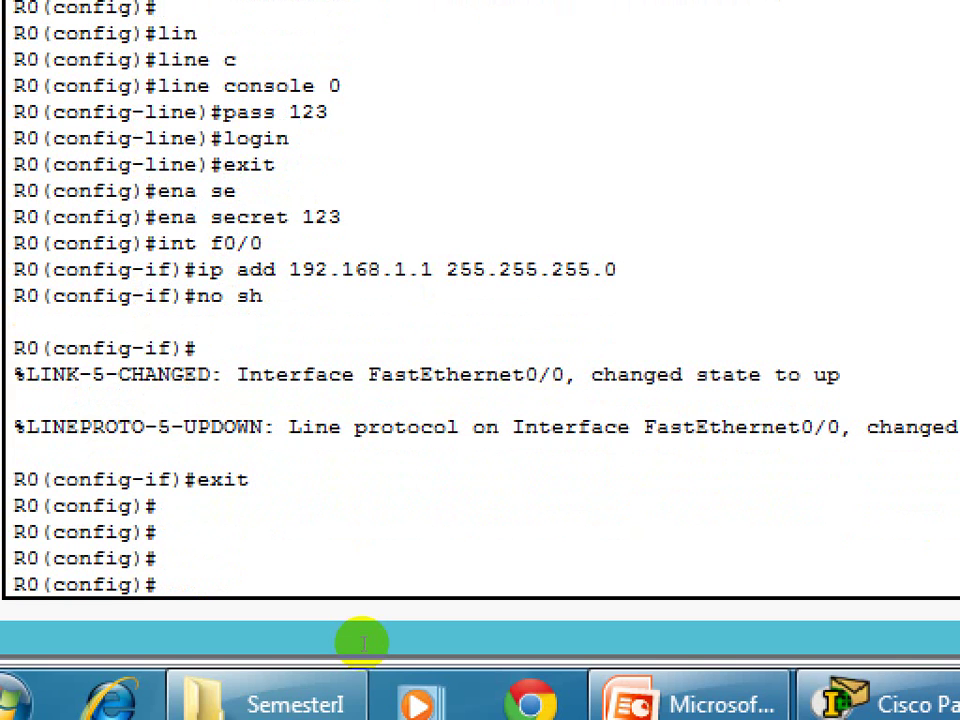
{"action": "type", "text": "!Beloe"}
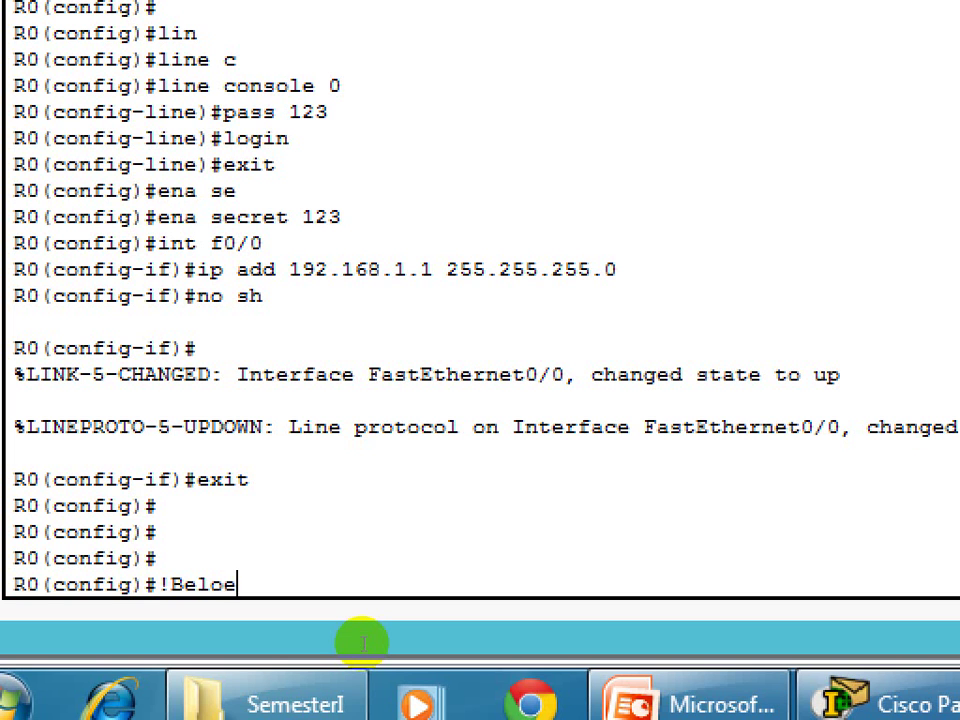
{"action": "key", "text": "BackSpace"}
{"action": "type", "text": "w is how t"}
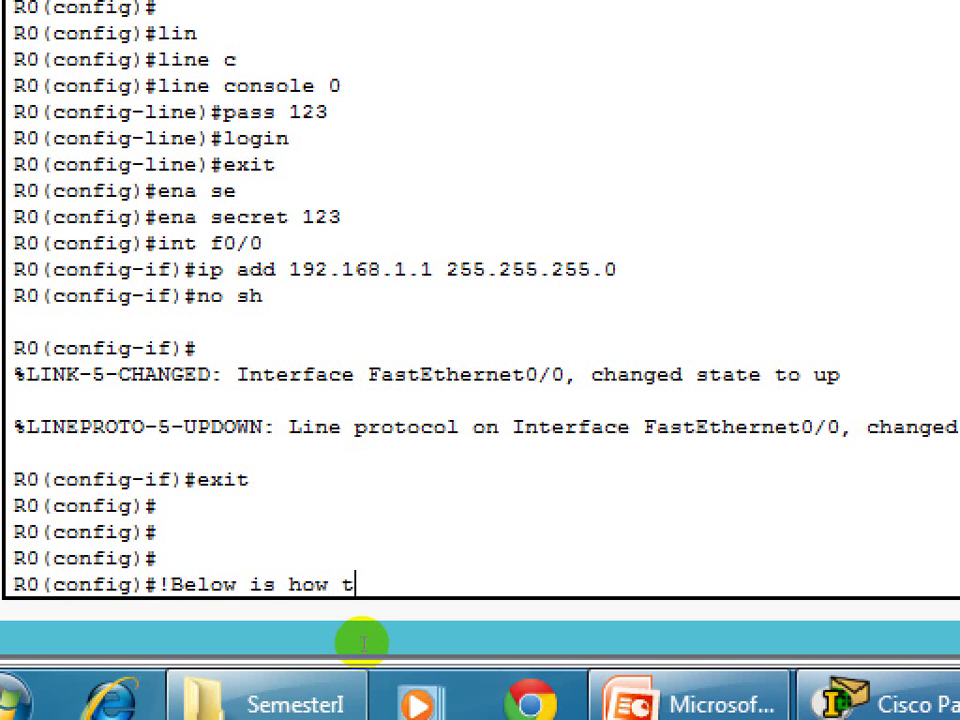
{"action": "type", "text": "o enab"}
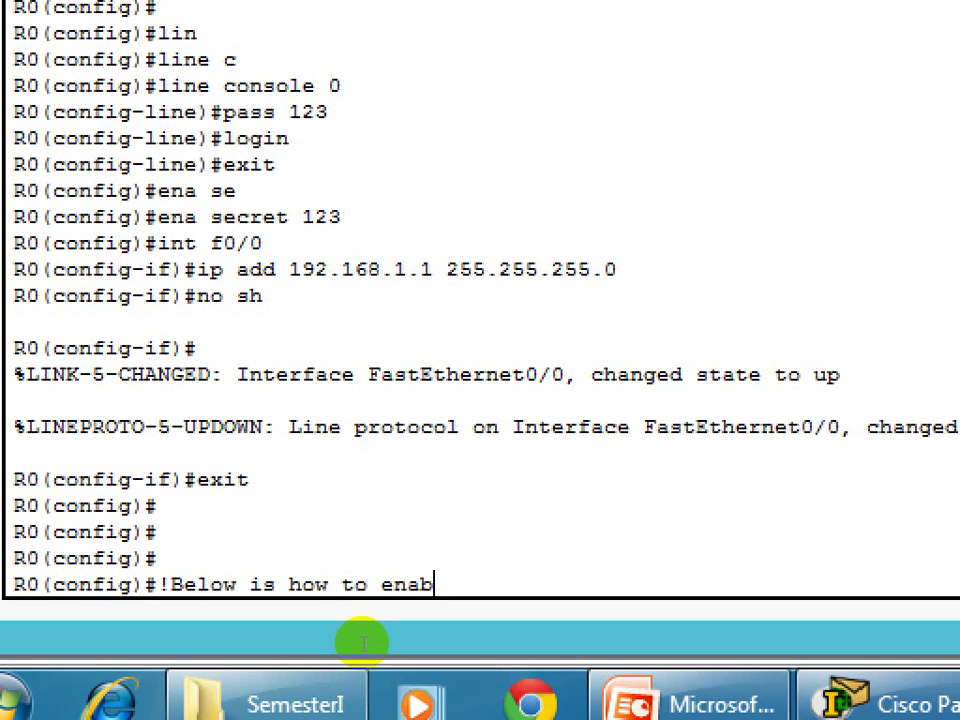
{"action": "type", "text": "le ssh on"}
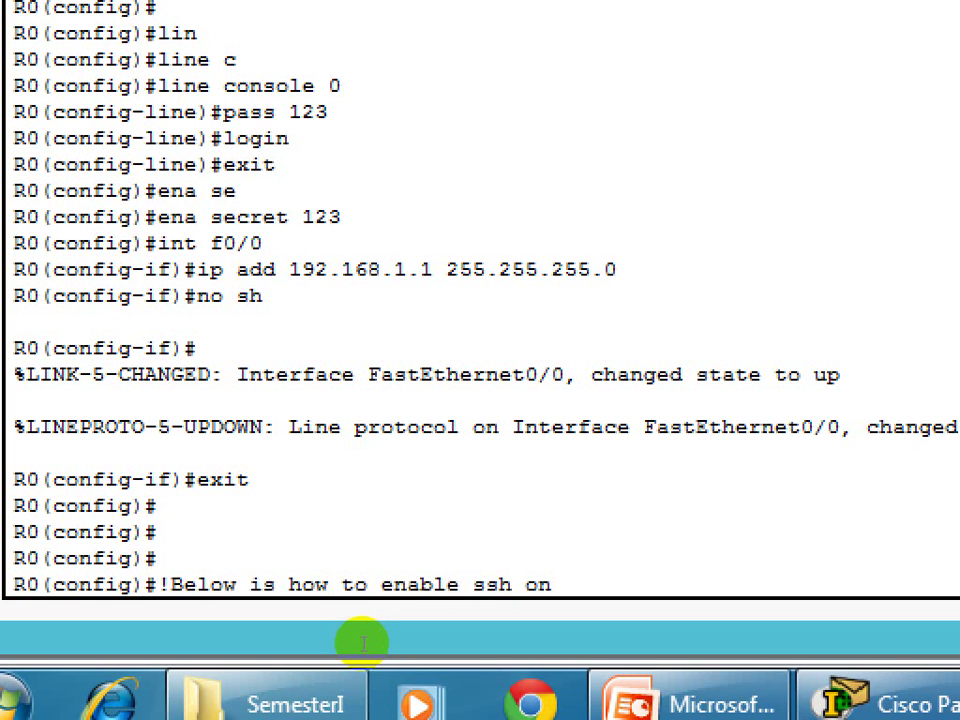
{"action": "type", "text": " router"}
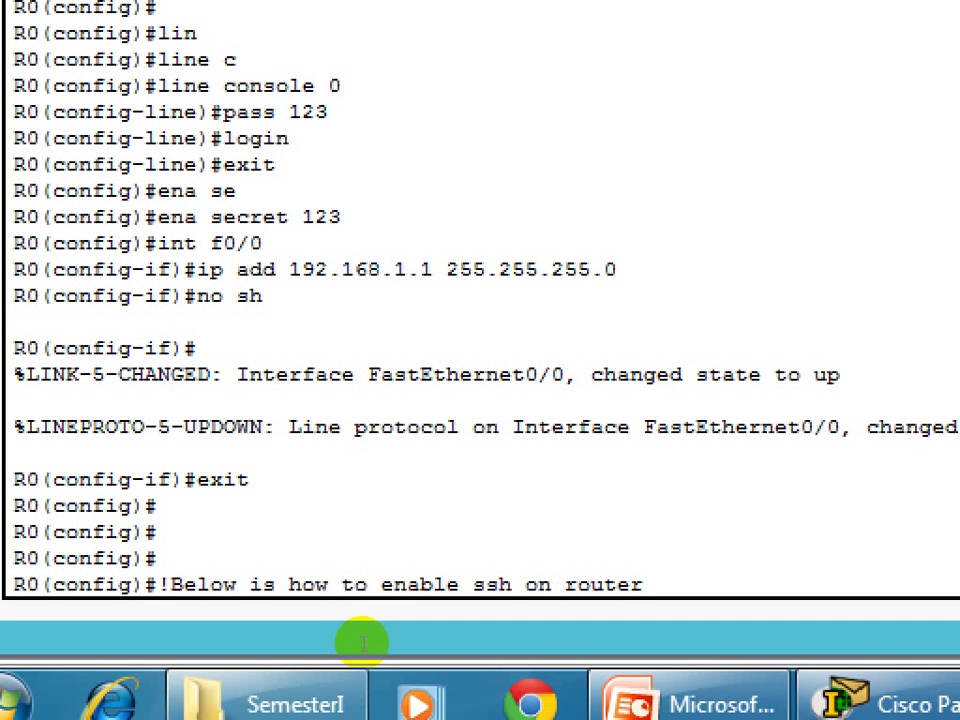
{"action": "key", "text": "Return"}
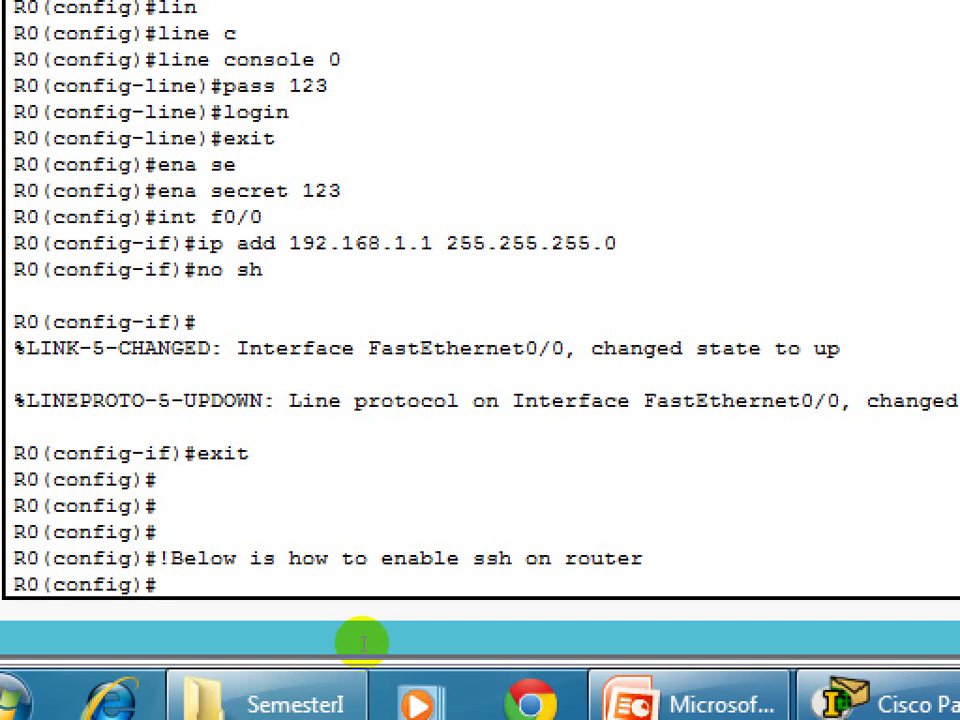
Create a local user account with a password for router logins.
{"action": "type", "text": "us"}
{"action": "key", "text": "Tab"}
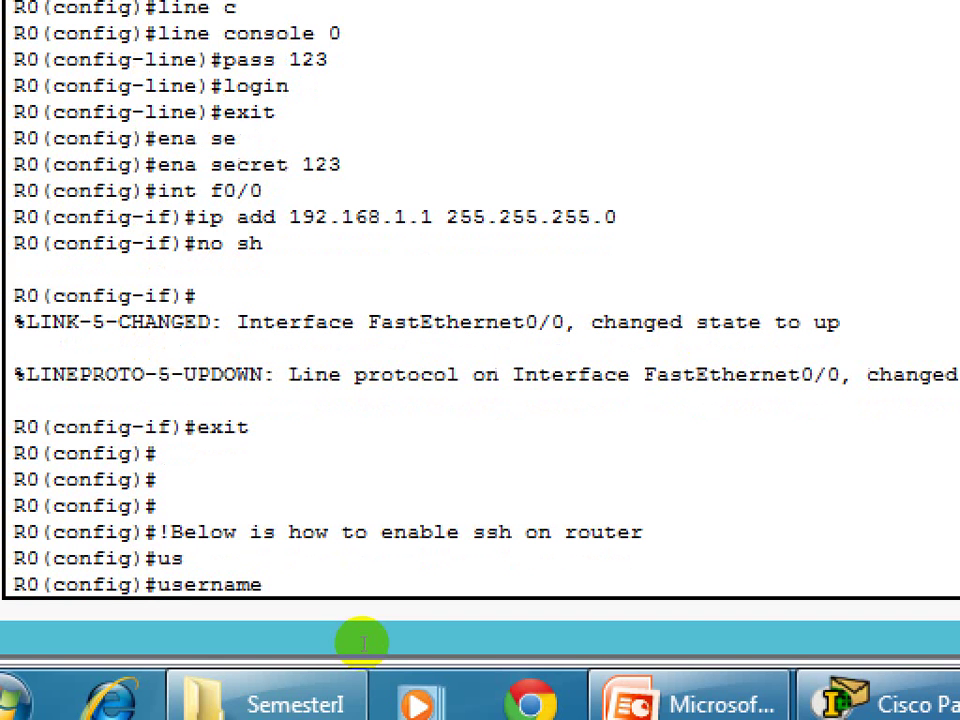
{"action": "type", "text": "rupp pas"}
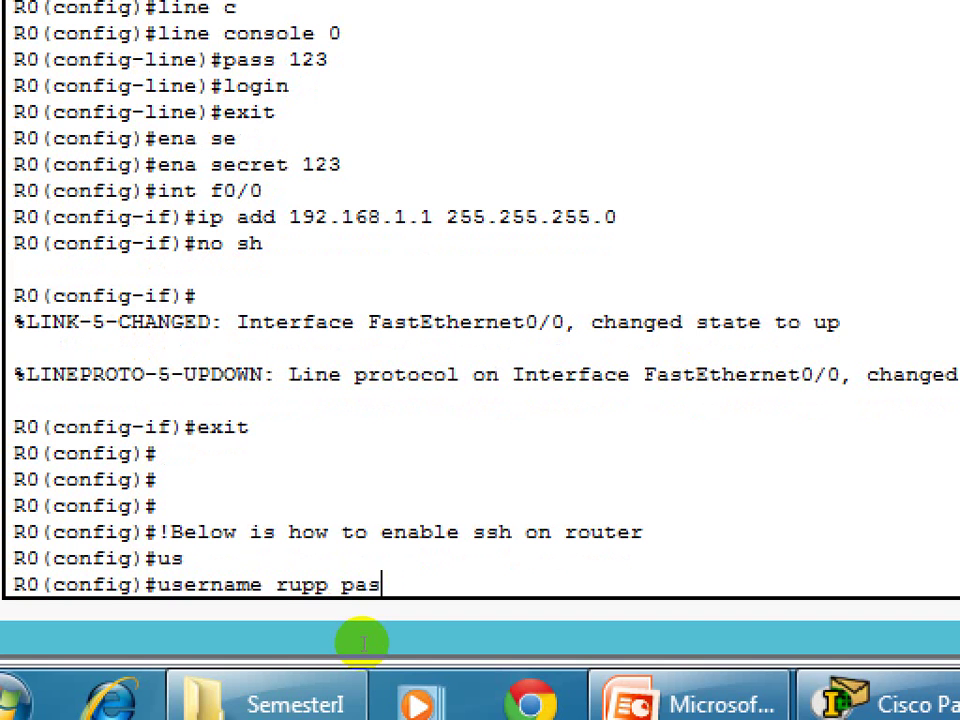
{"action": "type", "text": "s rup"}
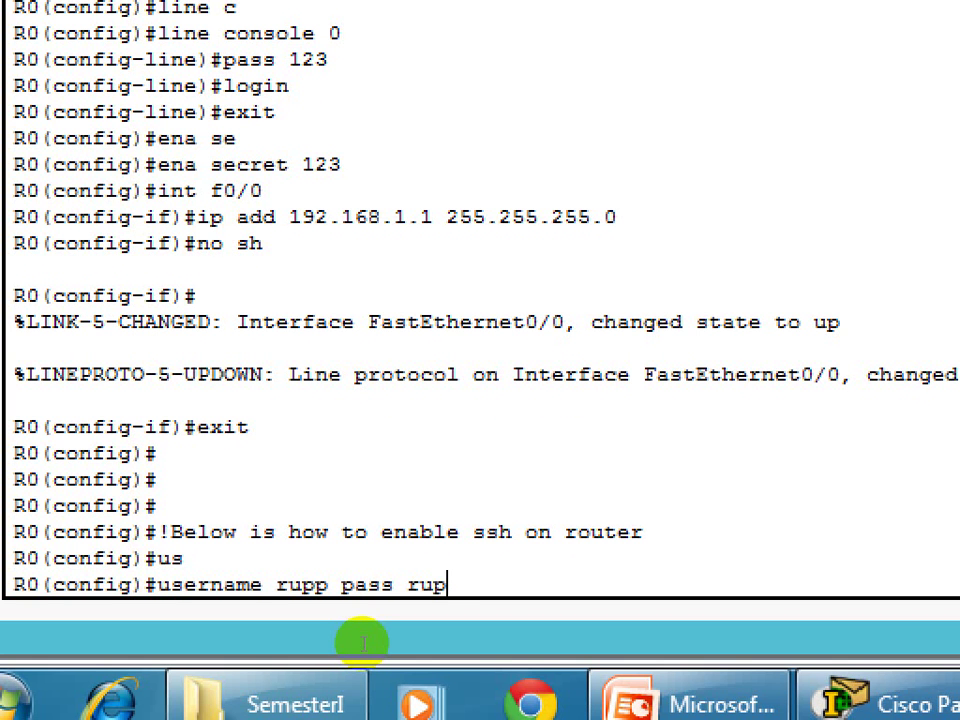
{"action": "type", "text": "p123"}
{"action": "key", "text": "Return"}
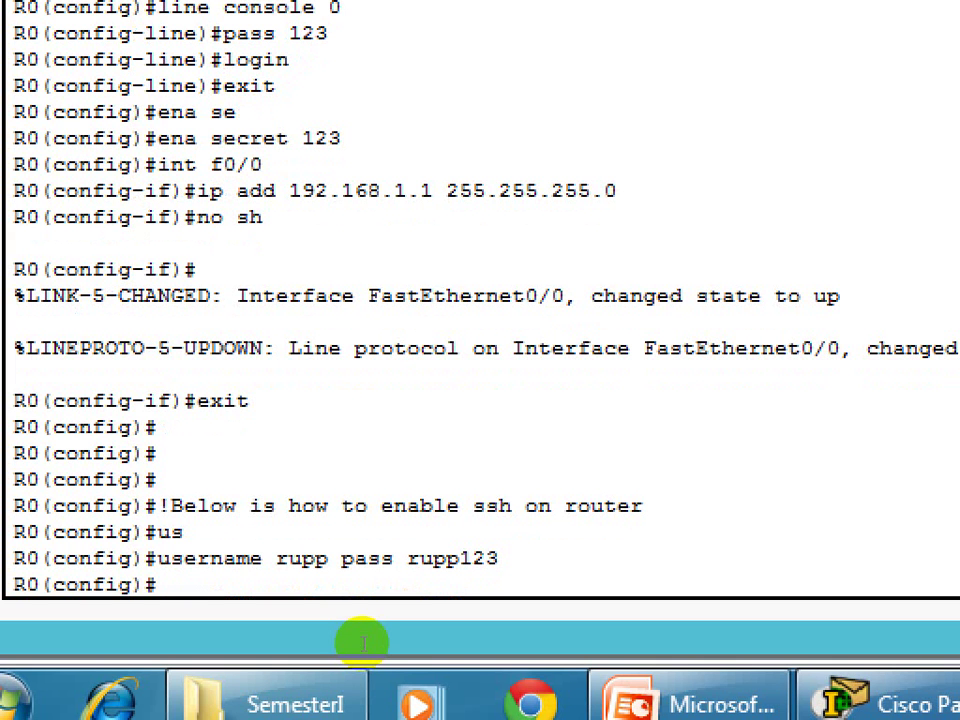
Set R0's IP domain name to rupp.net.
{"action": "type", "text": "ip domain"}
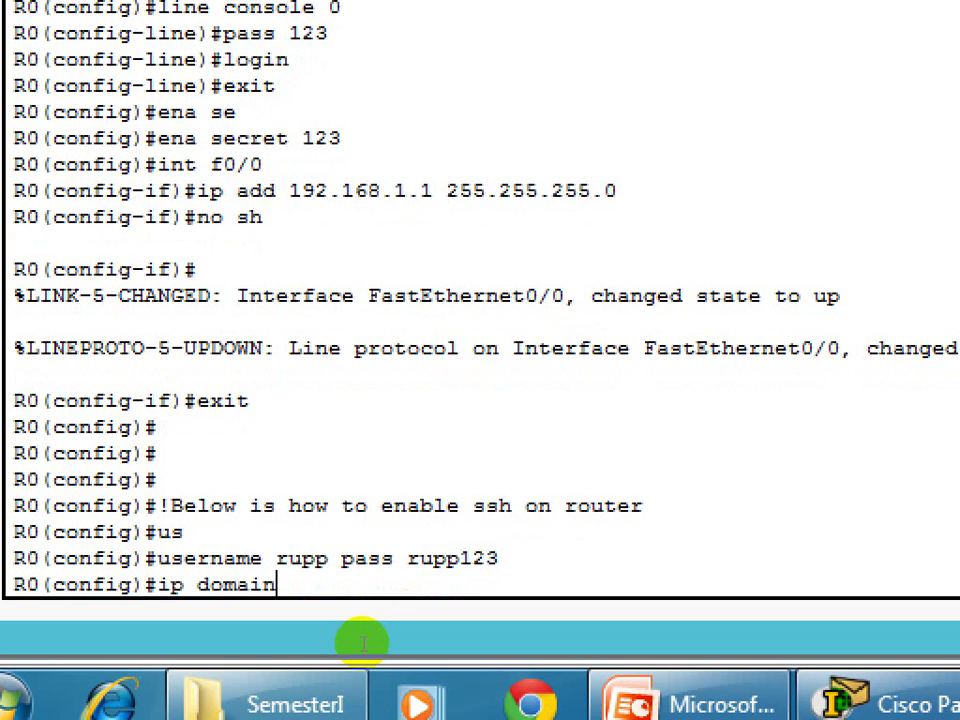
{"action": "type", "text": "-"}
{"action": "key", "text": "Tab"}
{"action": "type", "text": "n"}
{"action": "key", "text": "Tab"}
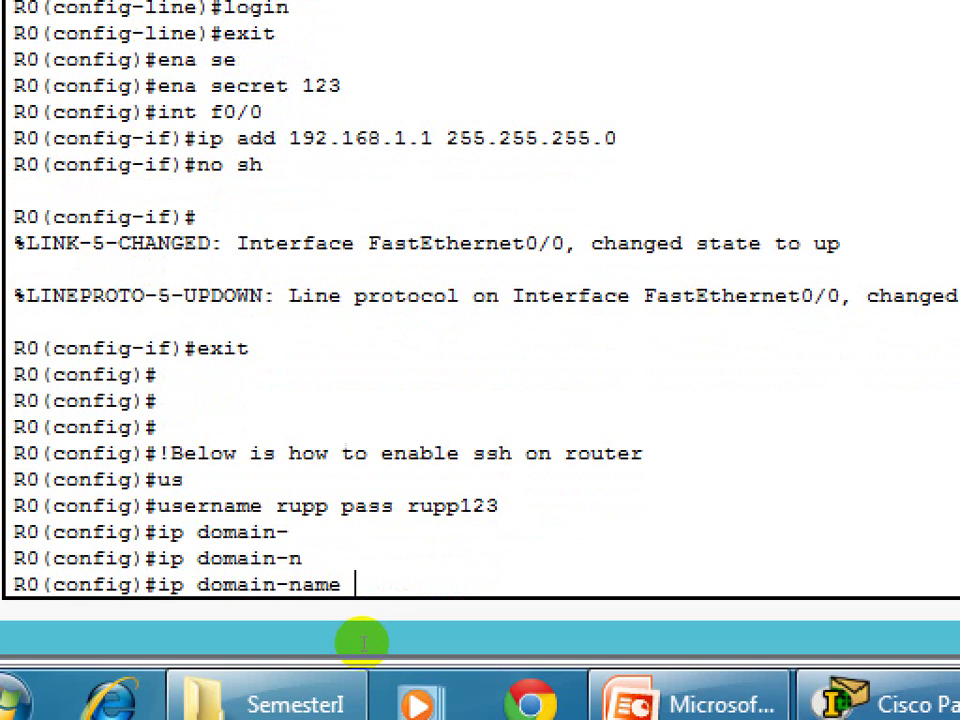
{"action": "type", "text": "rupp.net"}
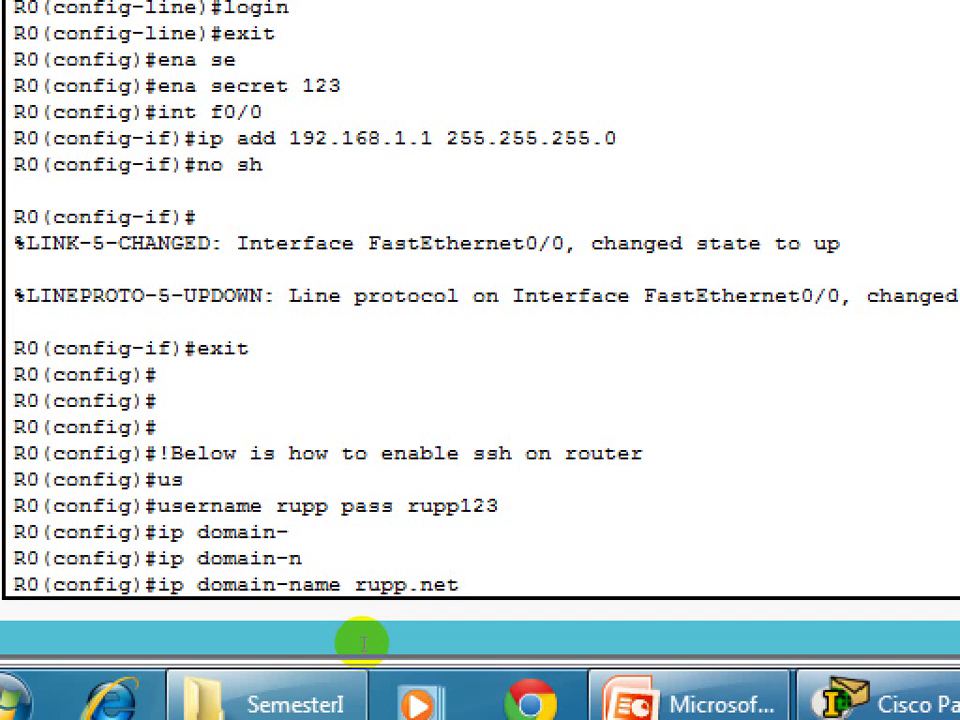
{"action": "key", "text": "Return"}
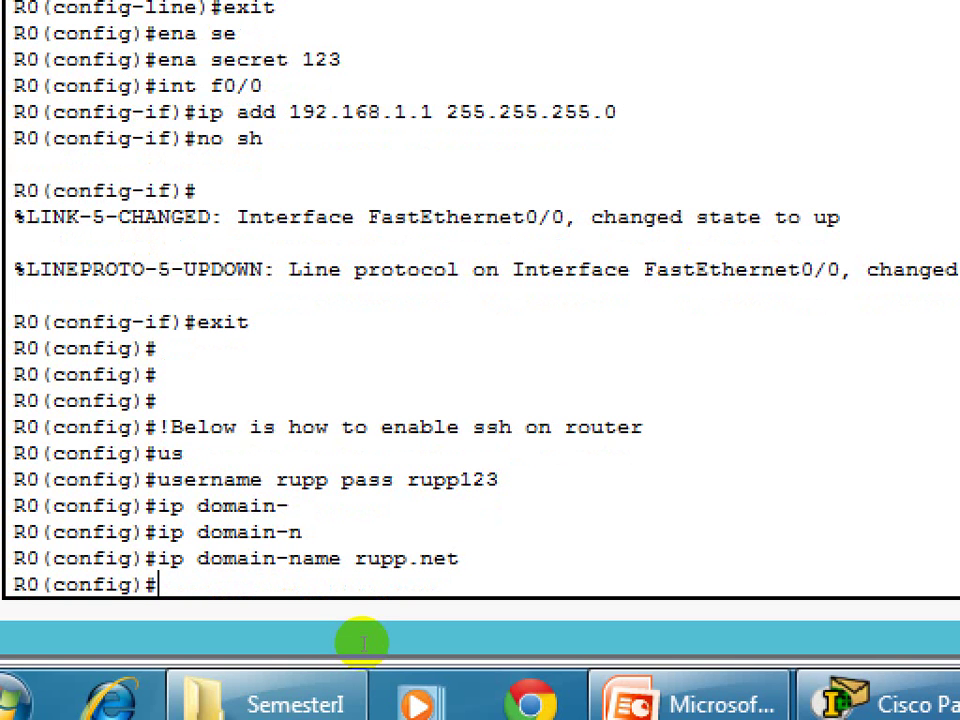
Generate RSA keys with a 2048-bit modulus, enabling SSH 1.99.
{"action": "type", "text": "cr"}
{"action": "key", "text": "Tab"}
{"action": "type", "text": "k"}
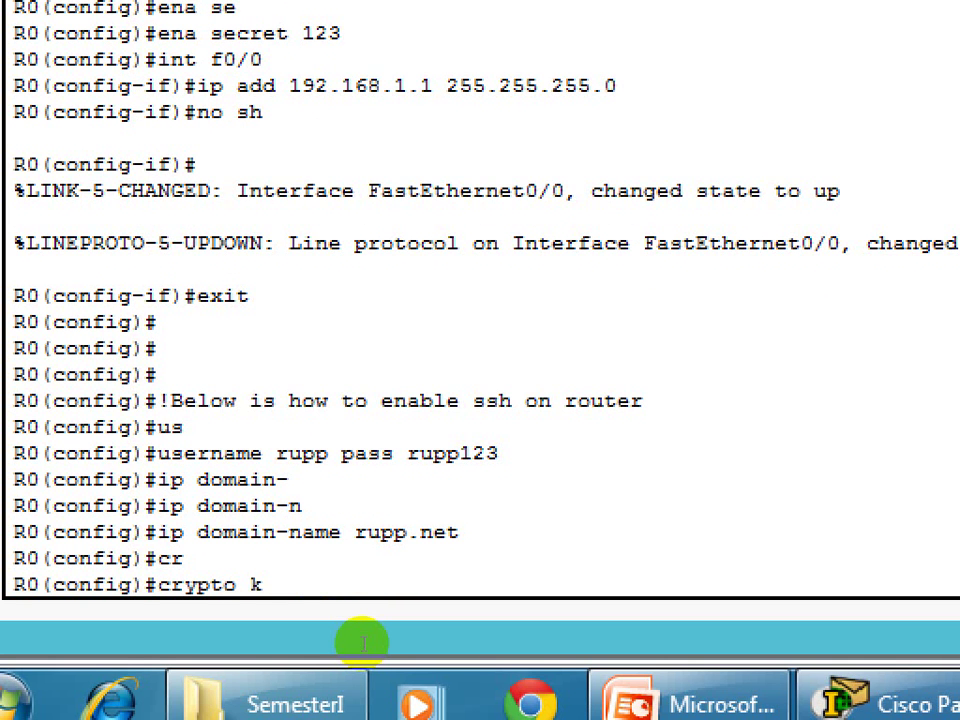
{"action": "key", "text": "Tab"}
{"action": "type", "text": "g"}
{"action": "key", "text": "Tab"}
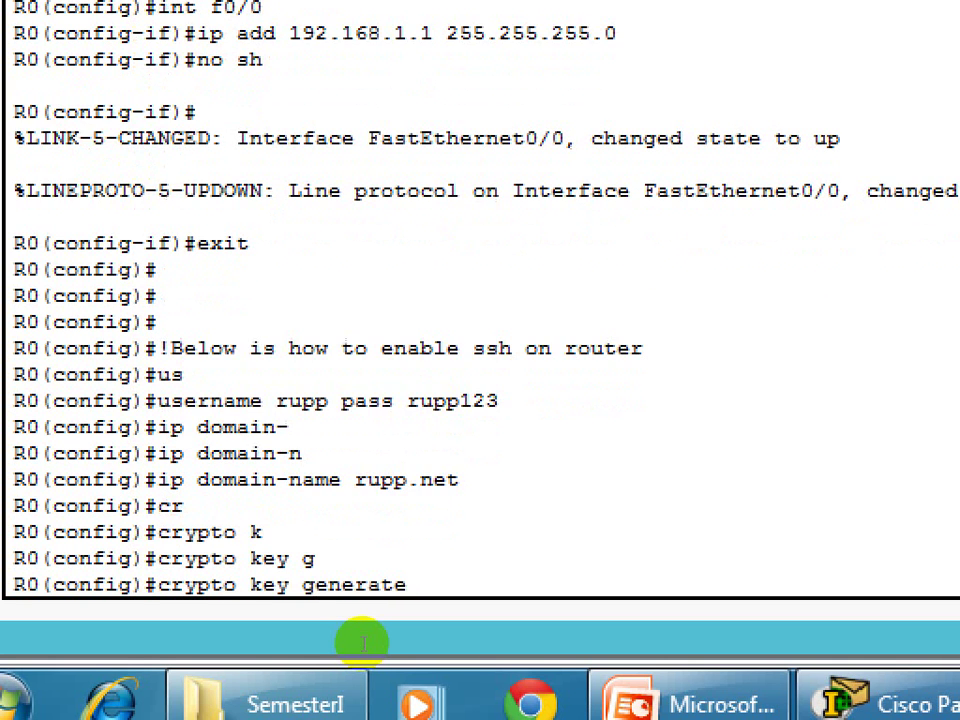
{"action": "type", "text": "r"}
{"action": "key", "text": "Tab"}
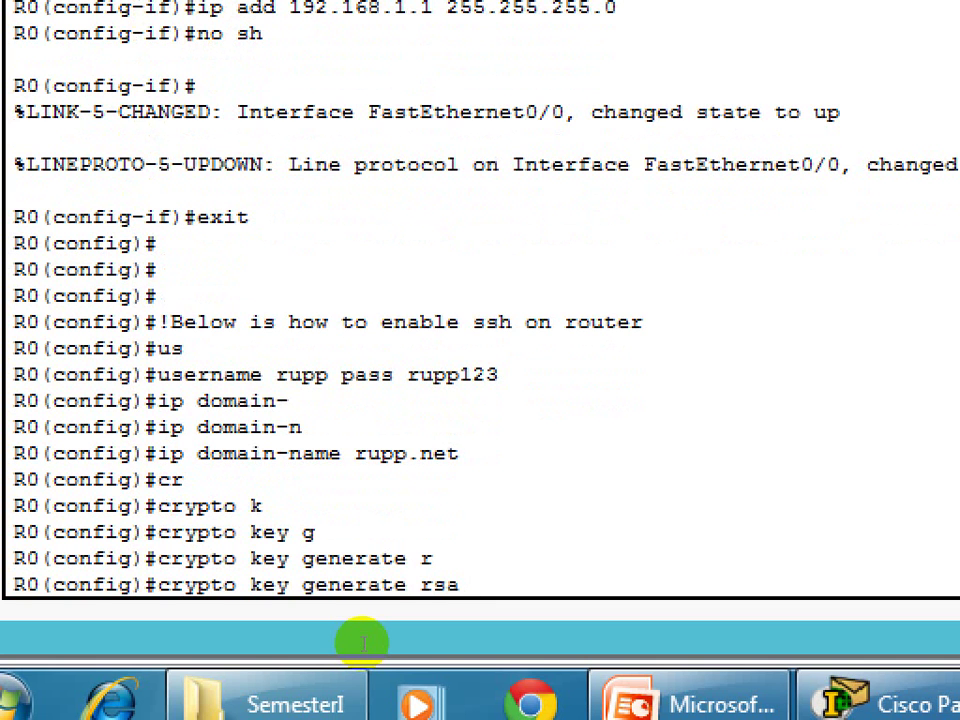
{"action": "key", "text": "Return"}
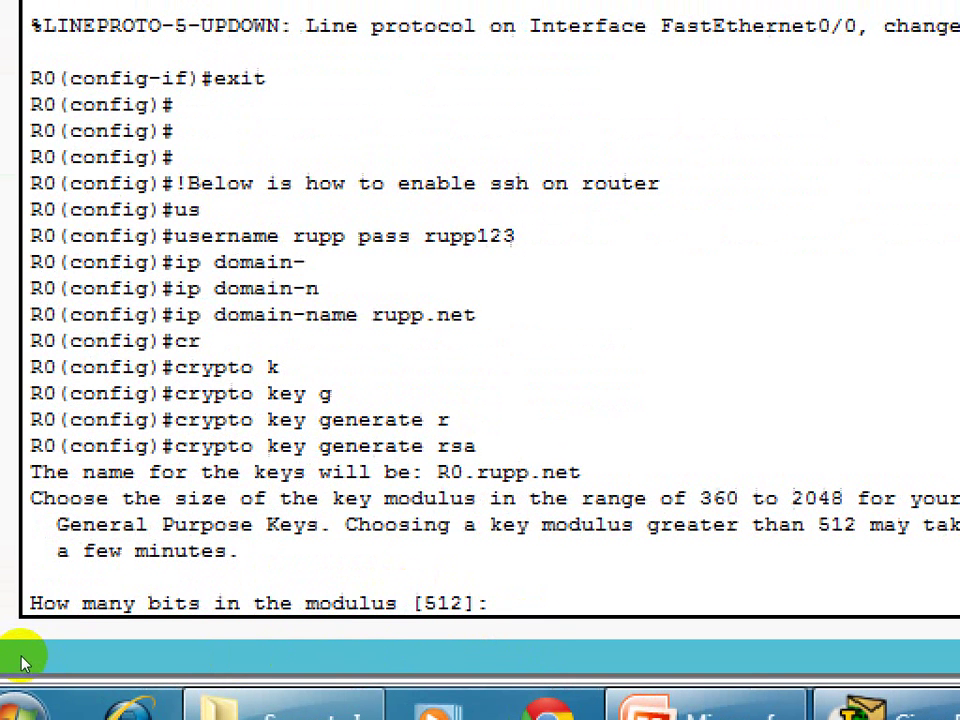
{"action": "type", "text": "2048"}
{"action": "key", "text": "Return"}
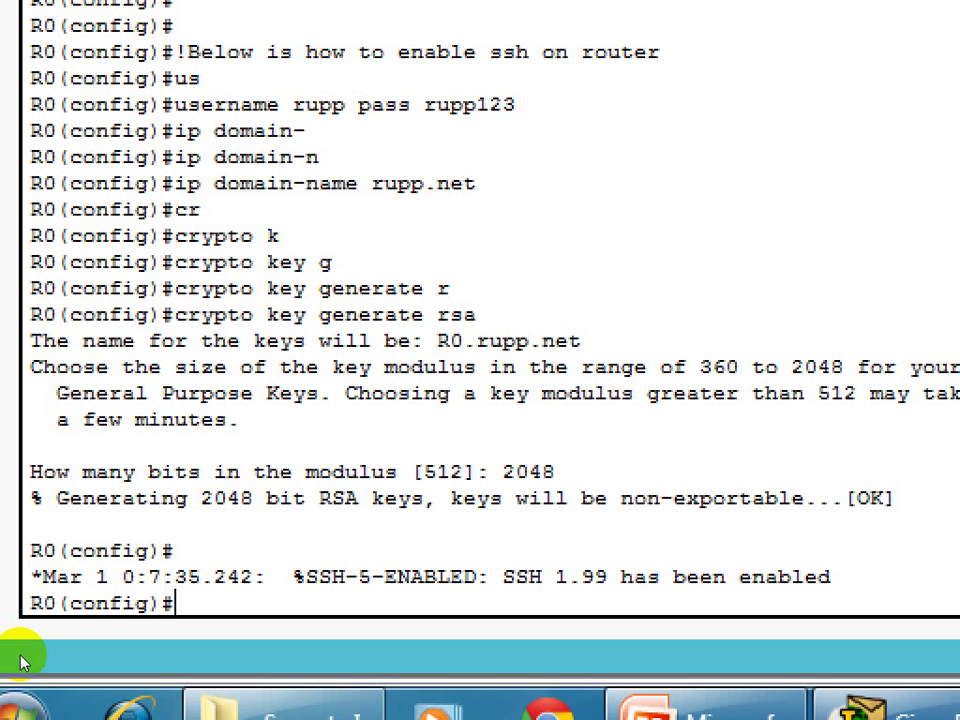
Configure line vty 0 4 with login local.
{"action": "type", "text": "li"}
{"action": "key", "text": "Tab"}
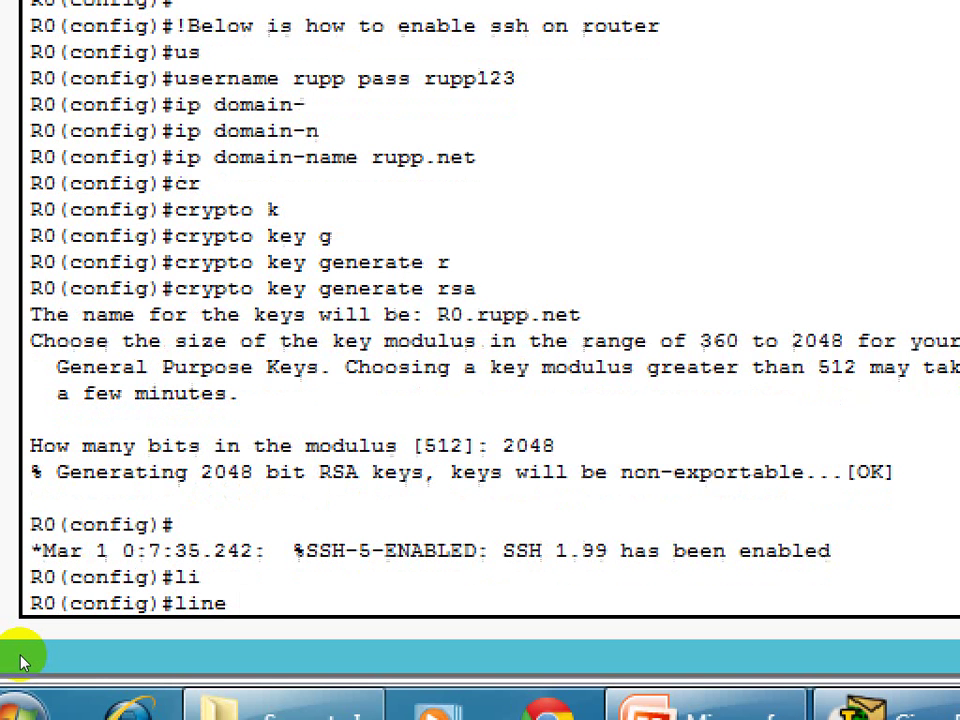
{"action": "type", "text": "v"}
{"action": "key", "text": "Tab"}
{"action": "type", "text": "0 "}
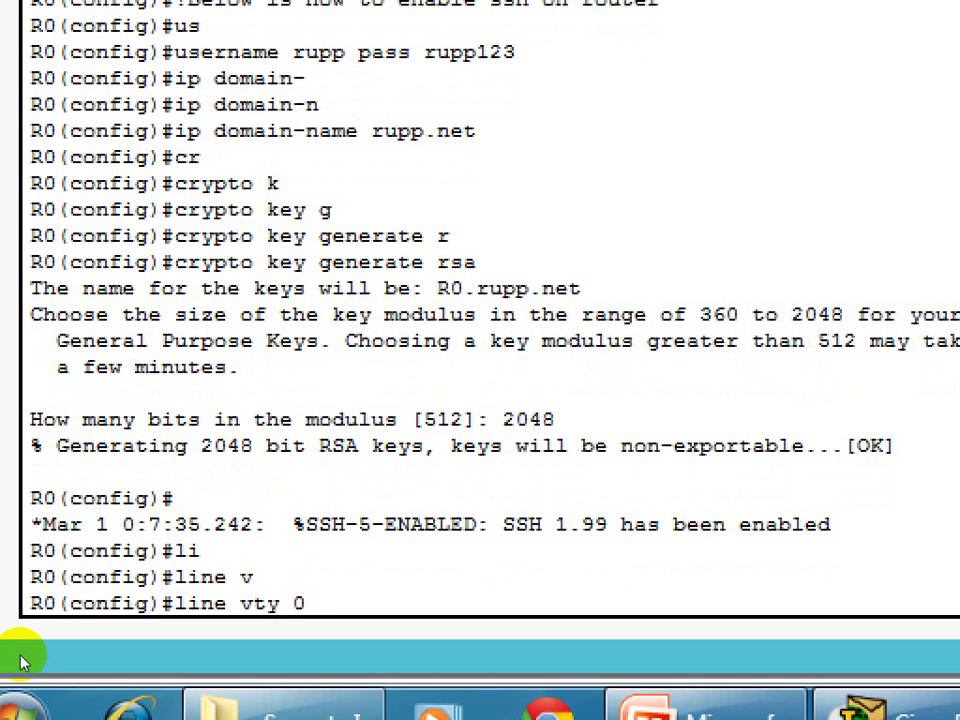
{"action": "type", "text": "4"}
{"action": "key", "text": "Return"}
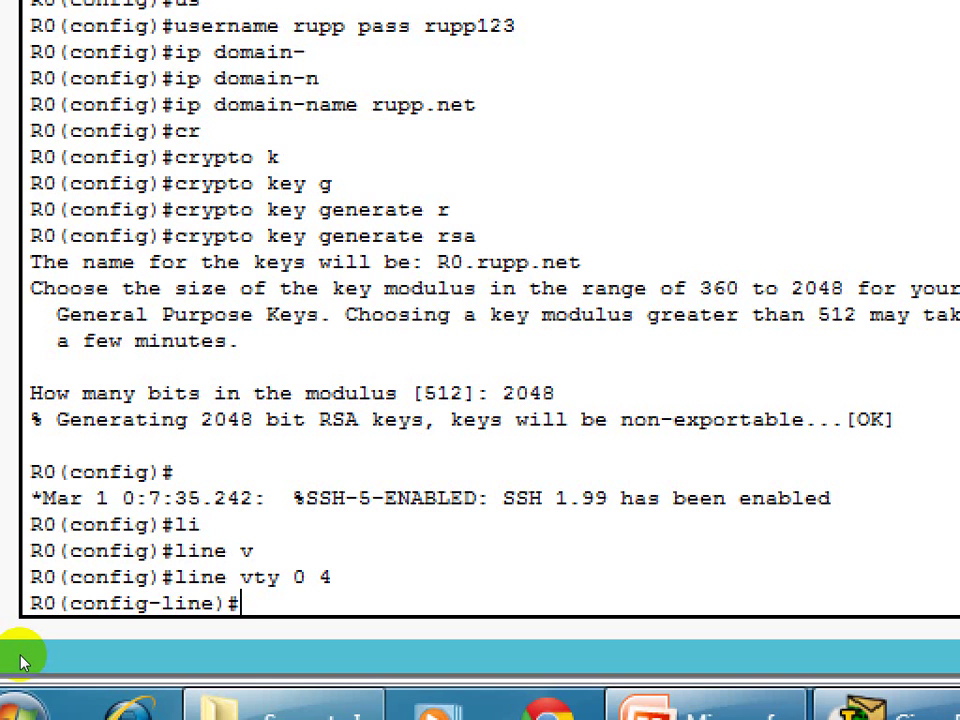
{"action": "type", "text": "login"}
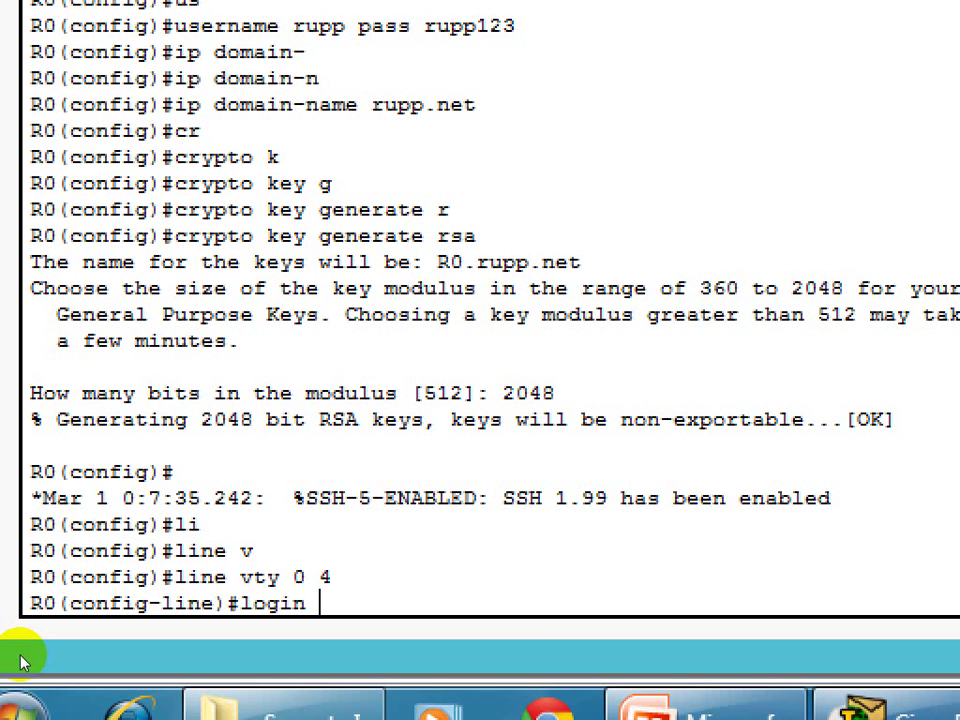
{"action": "type", "text": " loa"}
{"action": "key", "text": "BackSpace"}
{"action": "type", "text": "cal"}
{"action": "key", "text": "Return"}
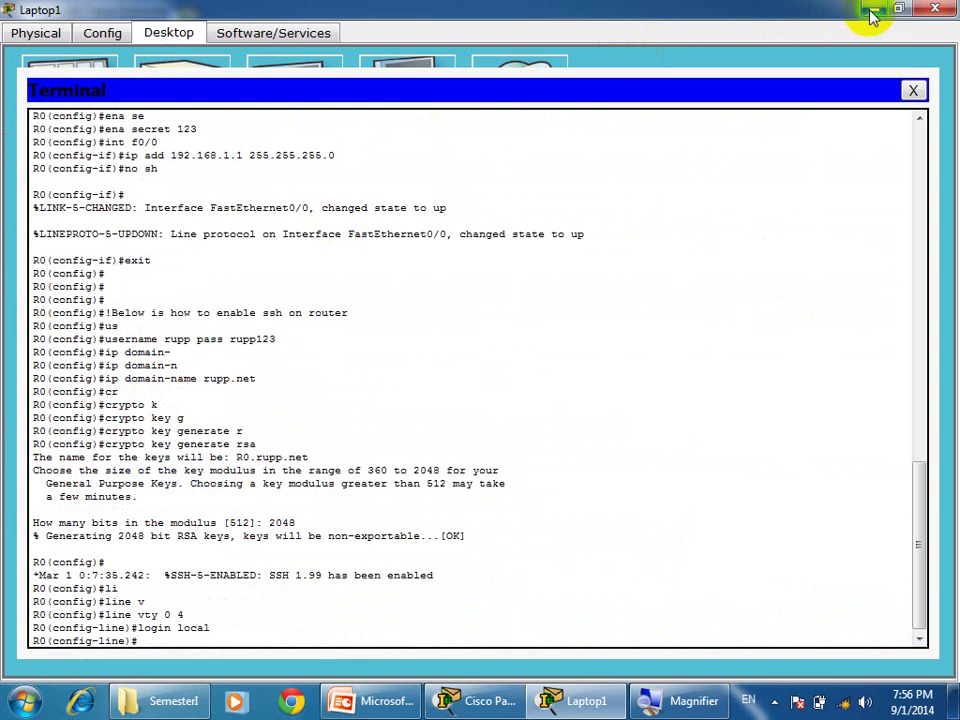
Check the lower laptop's IP configuration, then open its Command Prompt maximized.
{"action": "left_click", "coordinate": [870, 12]}
{"action": "left_click", "coordinate": [350, 437]}
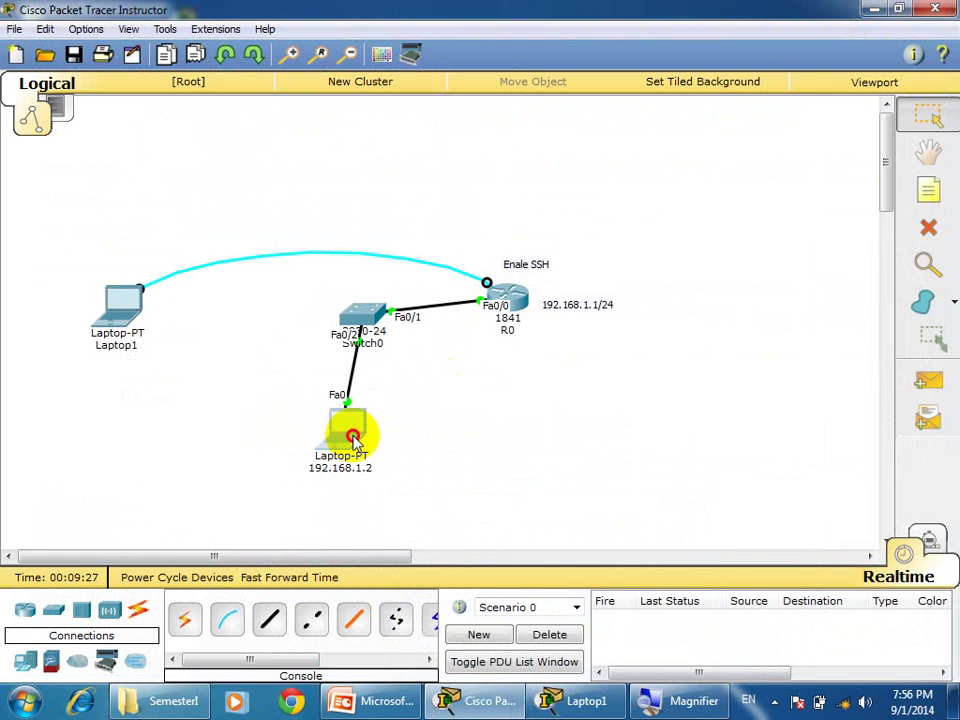
{"action": "left_click", "coordinate": [263, 241]}
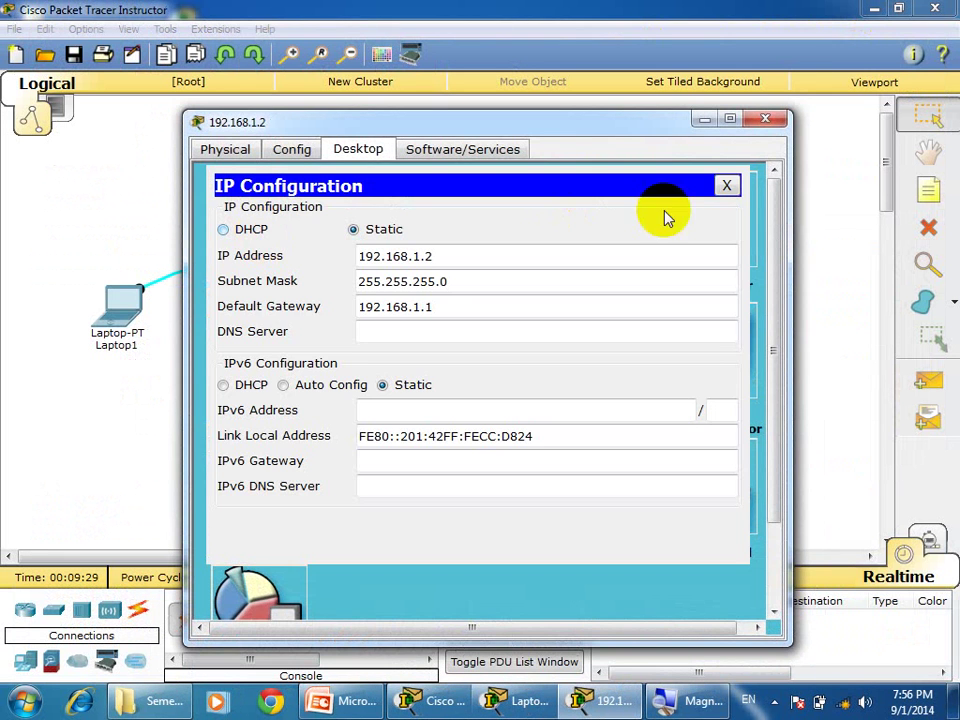
{"action": "left_click", "coordinate": [727, 185]}
{"action": "left_click", "coordinate": [606, 221]}
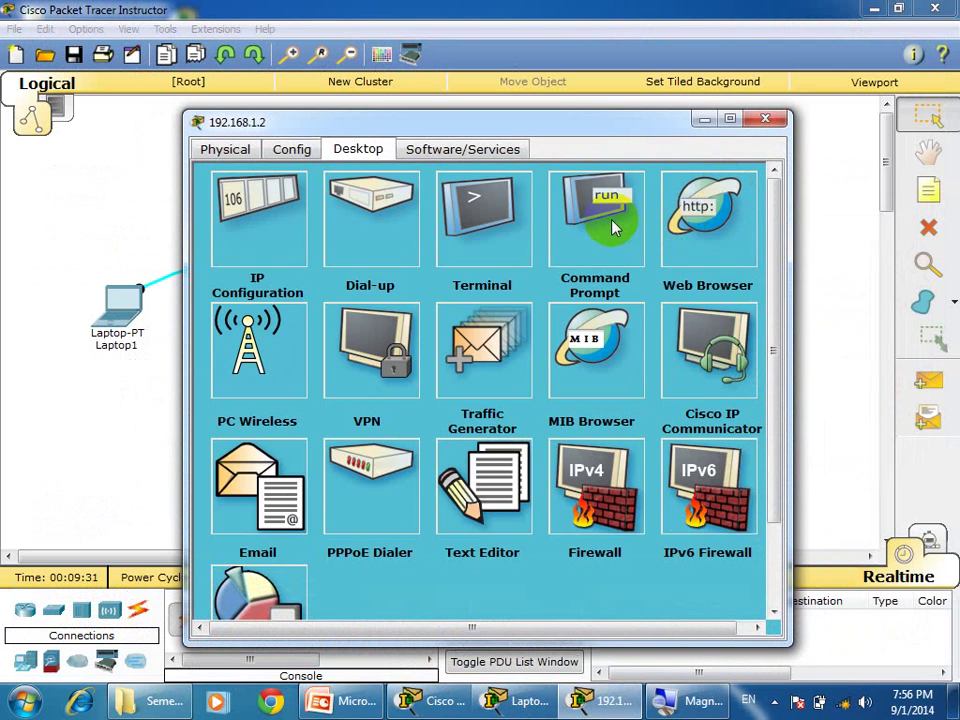
{"action": "left_click", "coordinate": [730, 120]}
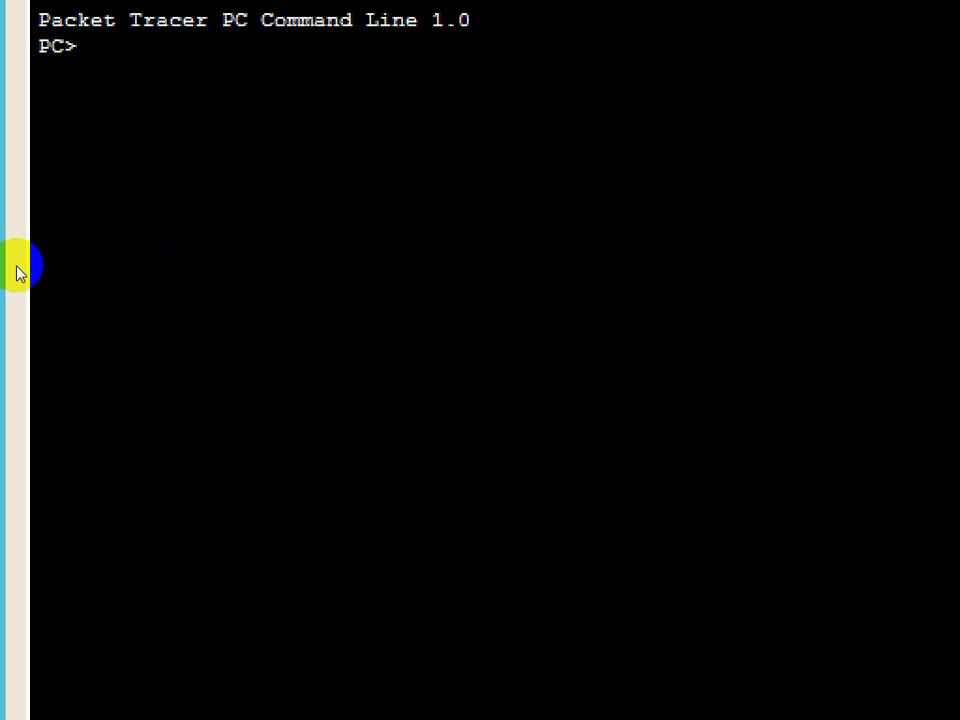
Telnet from the laptop to R0 at 192.168.1.1 and log in with the local account.
{"action": "type", "text": "telne"}
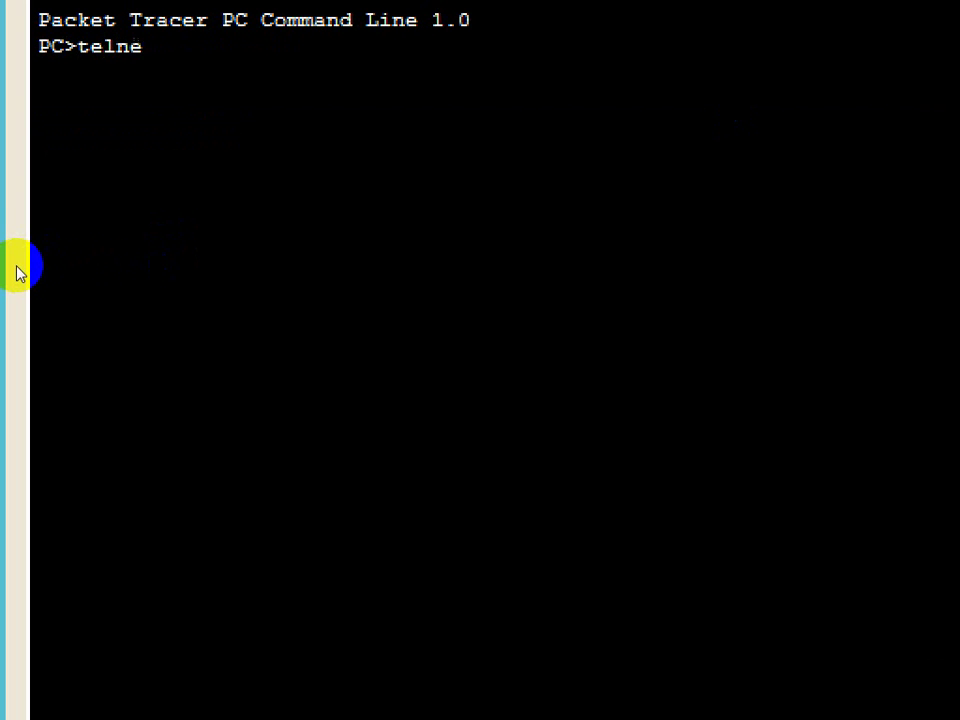
{"action": "type", "text": "t 192.16"}
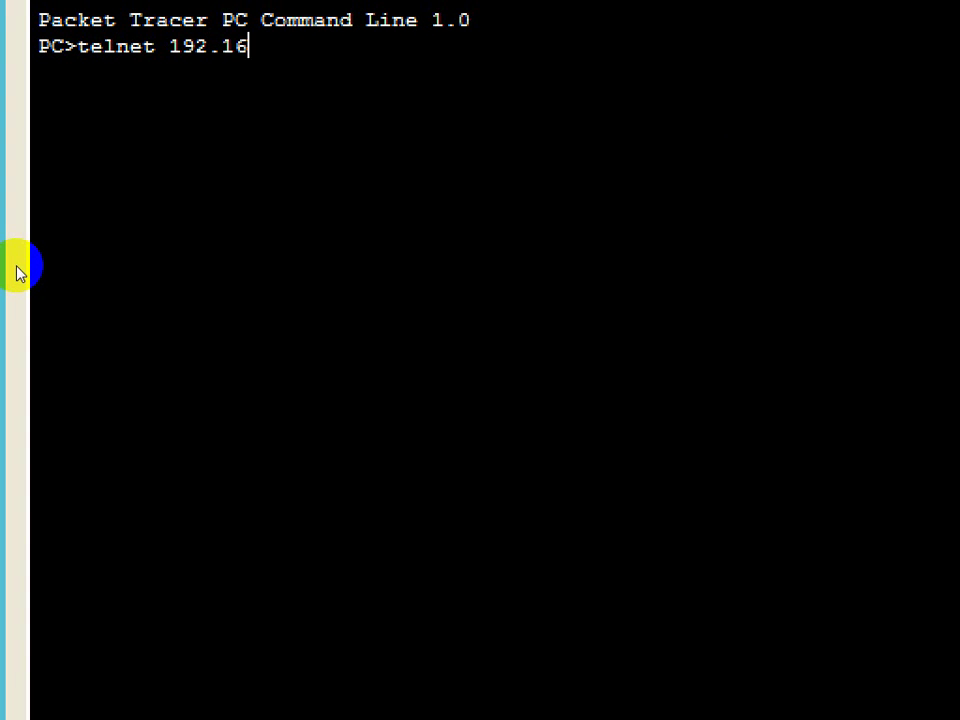
{"action": "type", "text": "8.1.1"}
{"action": "key", "text": "Return"}
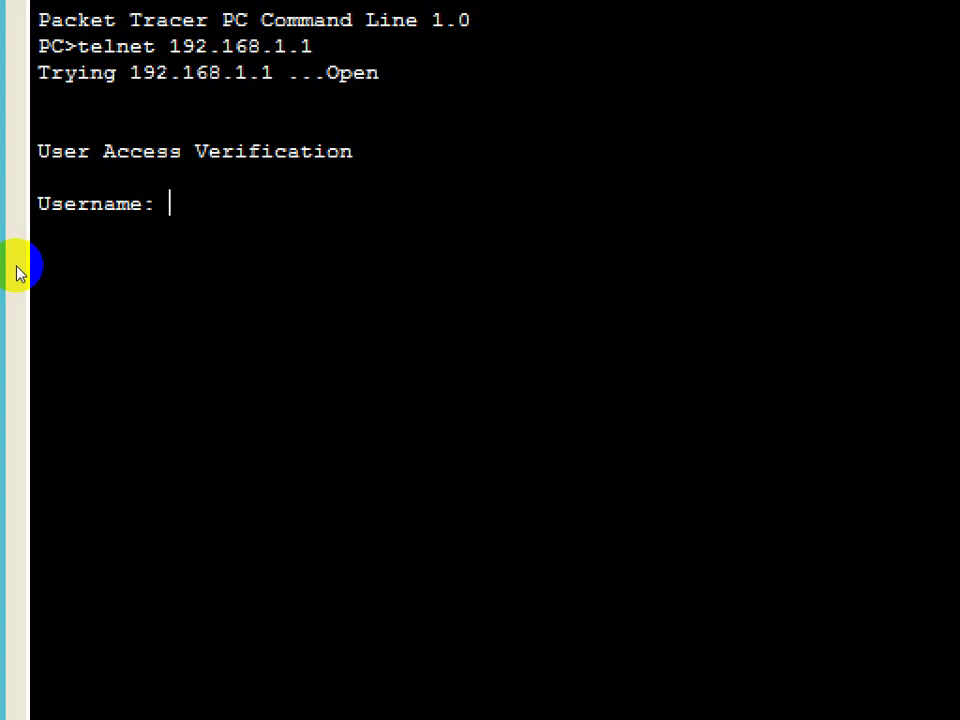
{"action": "type", "text": "rupp"}
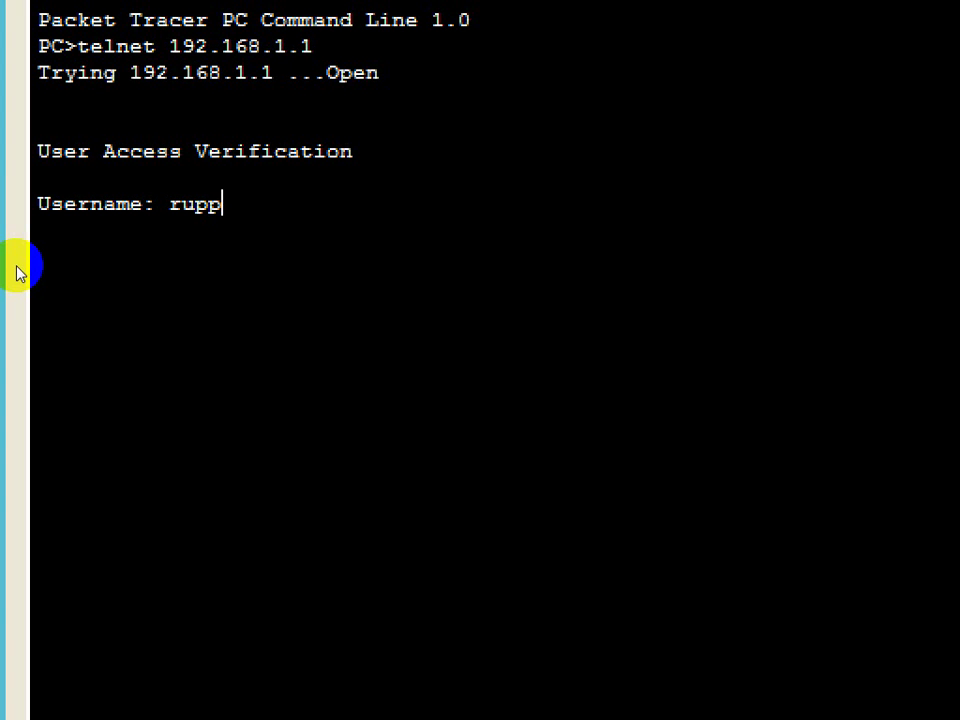
{"action": "key", "text": "Return"}
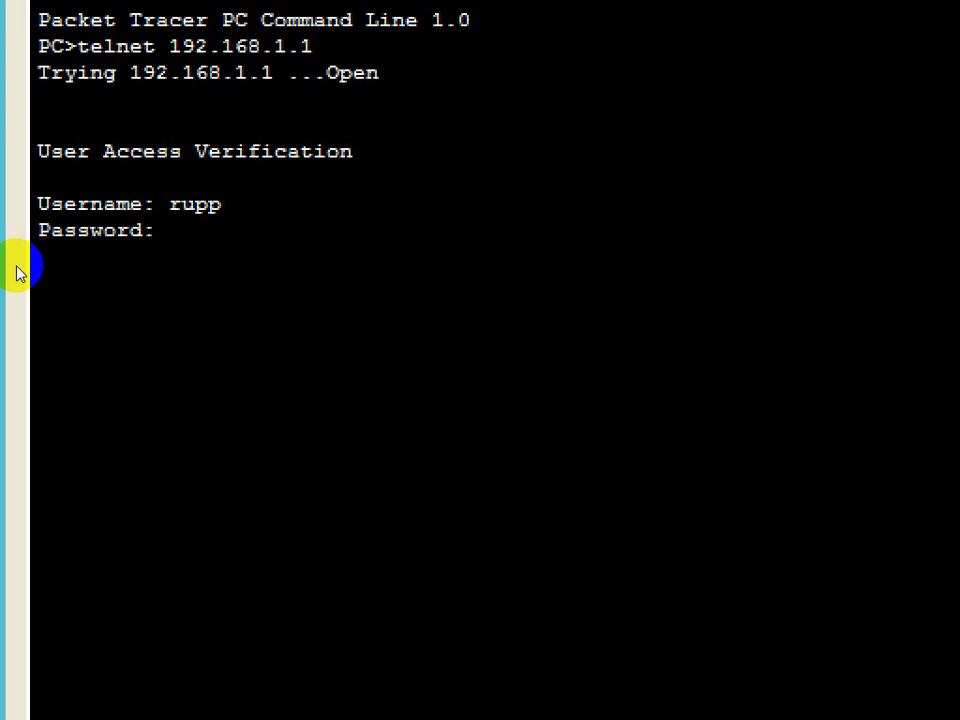
{"action": "key", "text": "Return"}
Enter privileged mode with the enable secret, exit telnet, and type an ssh -l command to 192.168.1.1.
{"action": "type", "text": "ena"}
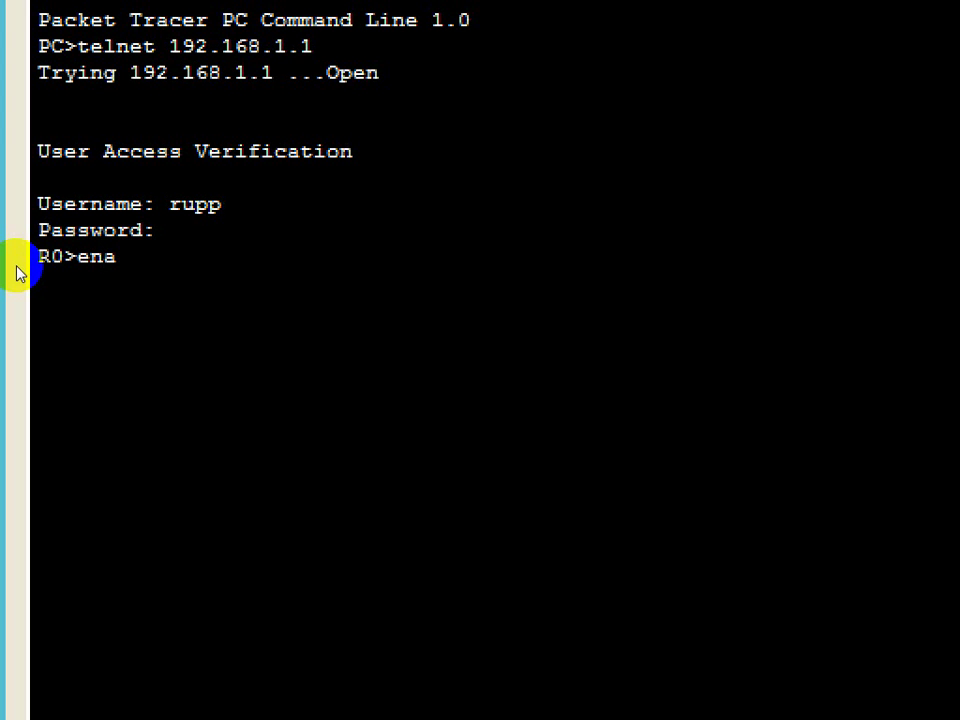
{"action": "key", "text": "Return"}
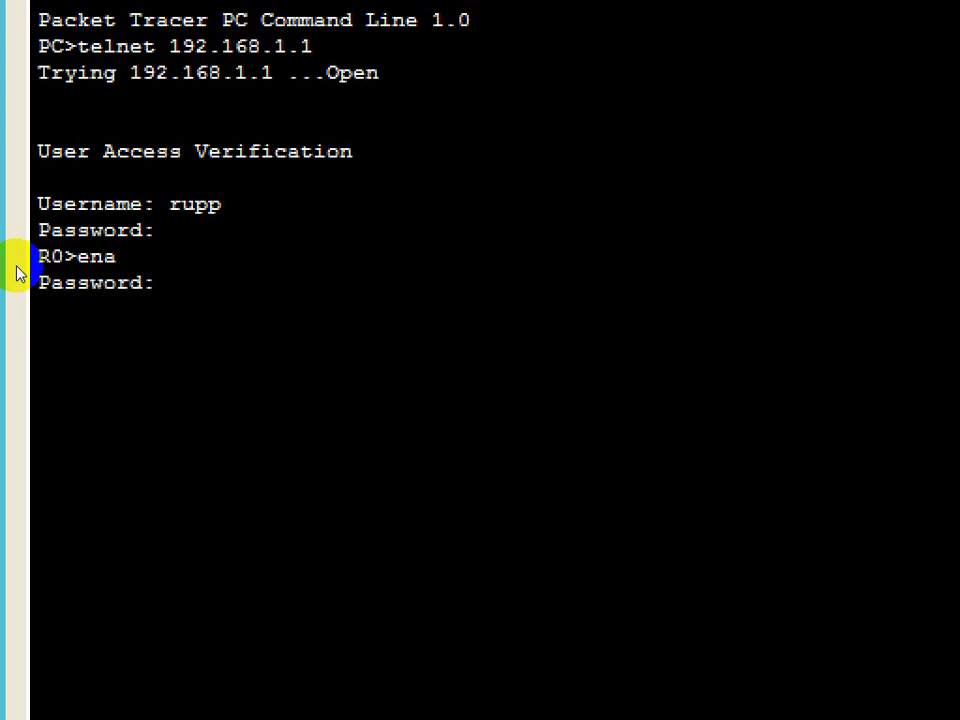
{"action": "key", "text": "Return"}
{"action": "type", "text": "exit"}
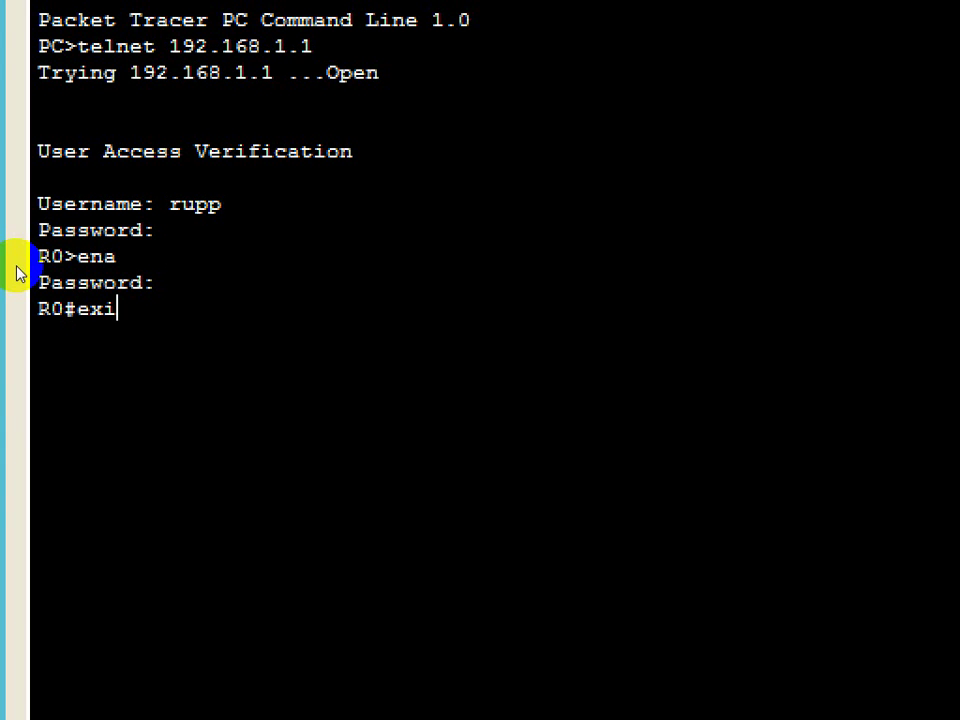
{"action": "key", "text": "Return"}
{"action": "key", "text": "Return"}
{"action": "key", "text": "Return"}
{"action": "key", "text": "Return"}
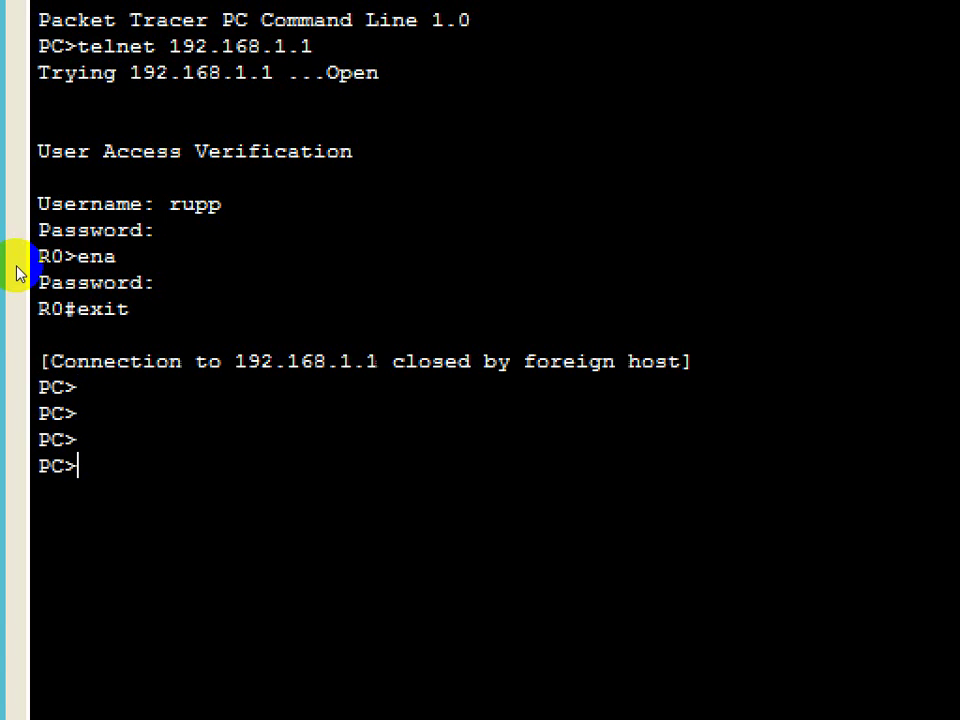
{"action": "type", "text": "ssh -l rupp"}
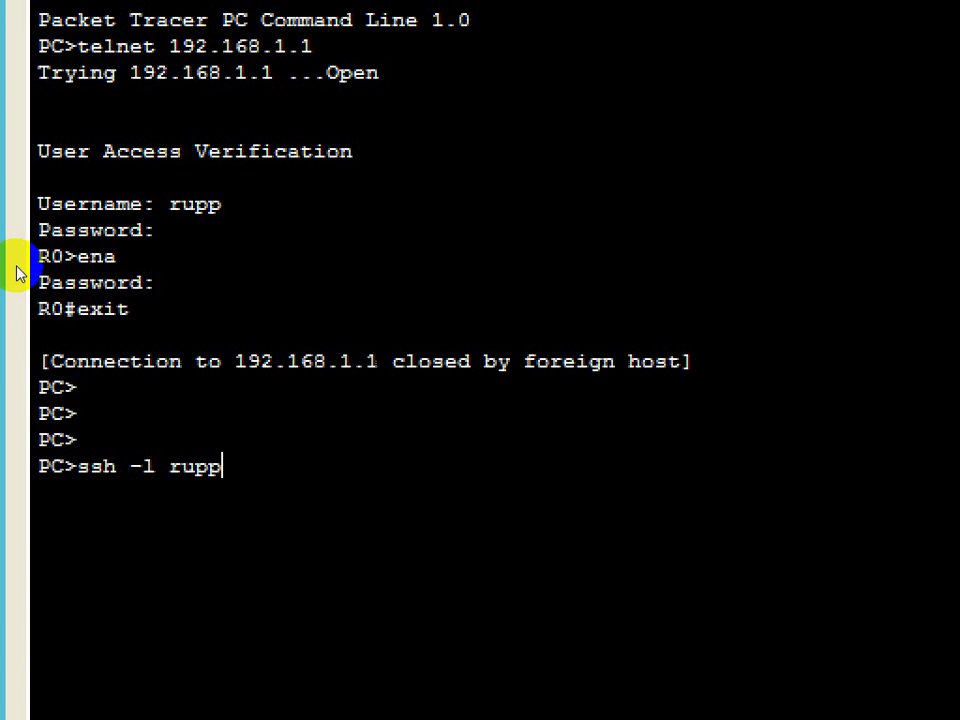
{"action": "type", "text": " 192.16"}
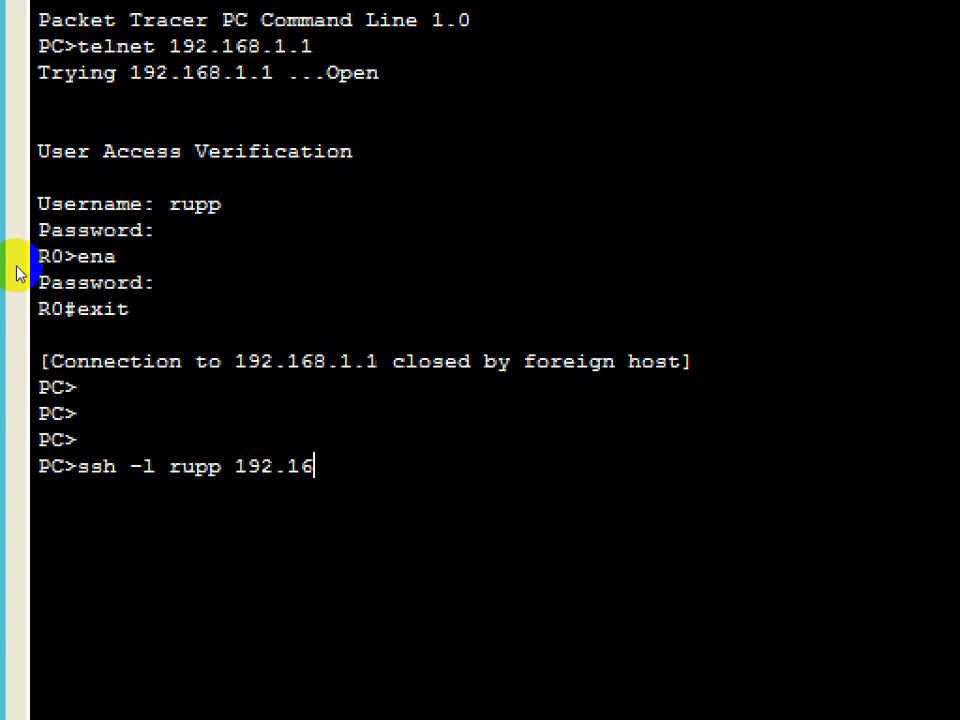
{"action": "type", "text": "8.1.1"}
SSH into R0 at 192.168.1.1, log in with the password, and reach R0# with the enable secret.
{"action": "key", "text": "Return"}
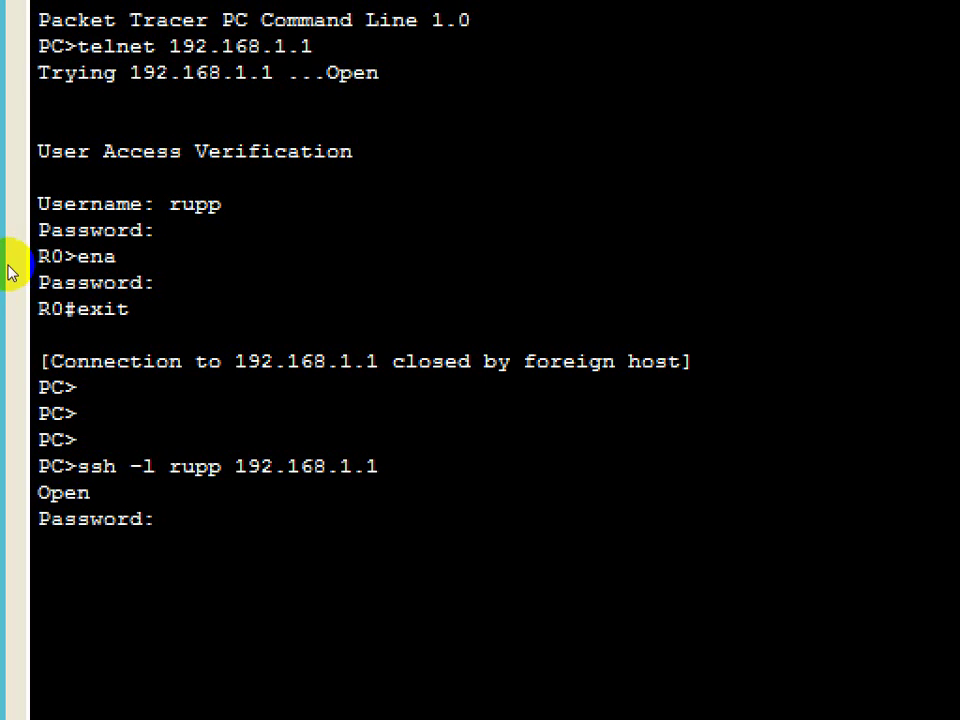
{"action": "left_click", "coordinate": [93, 362]}
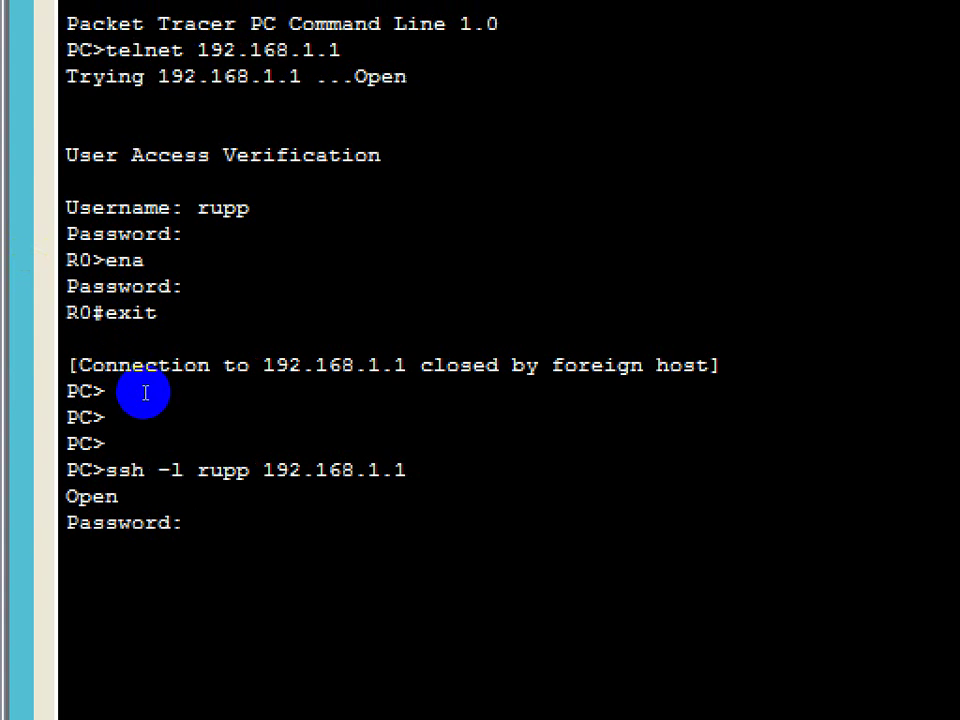
{"action": "key", "text": "Return"}
{"action": "type", "text": "ena"}
{"action": "key", "text": "Return"}
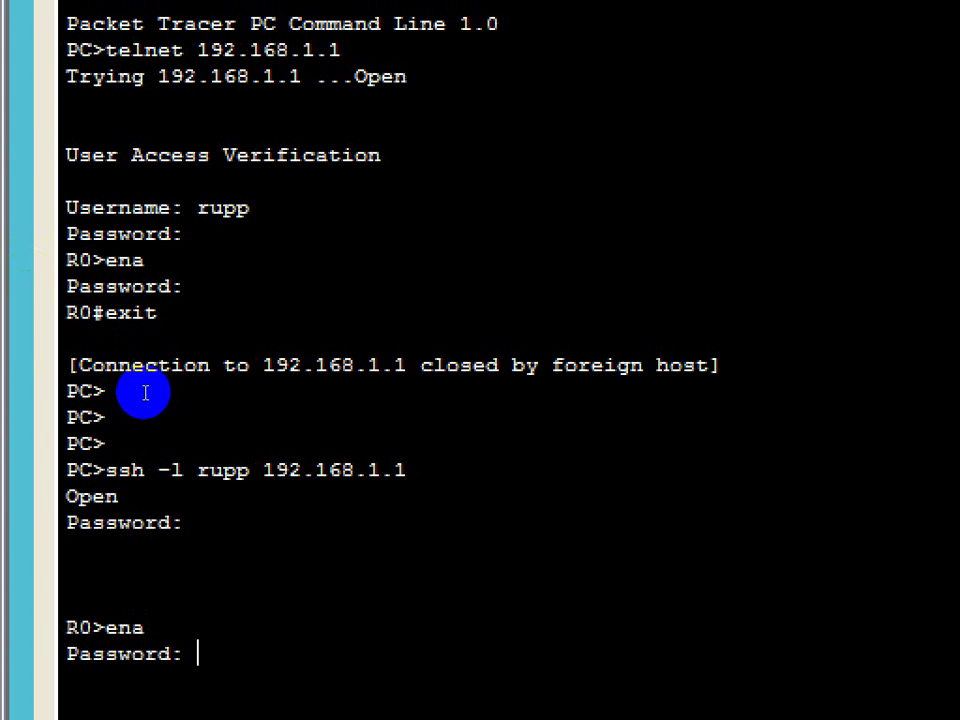
{"action": "key", "text": "Return"}
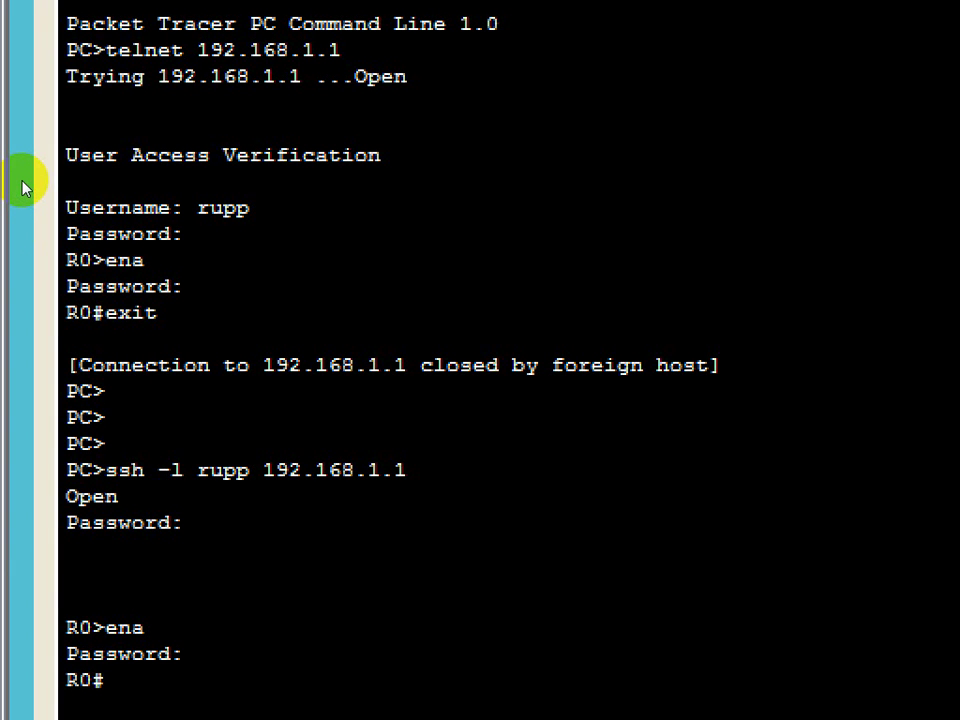
{"action": "type", "text": "exit"}
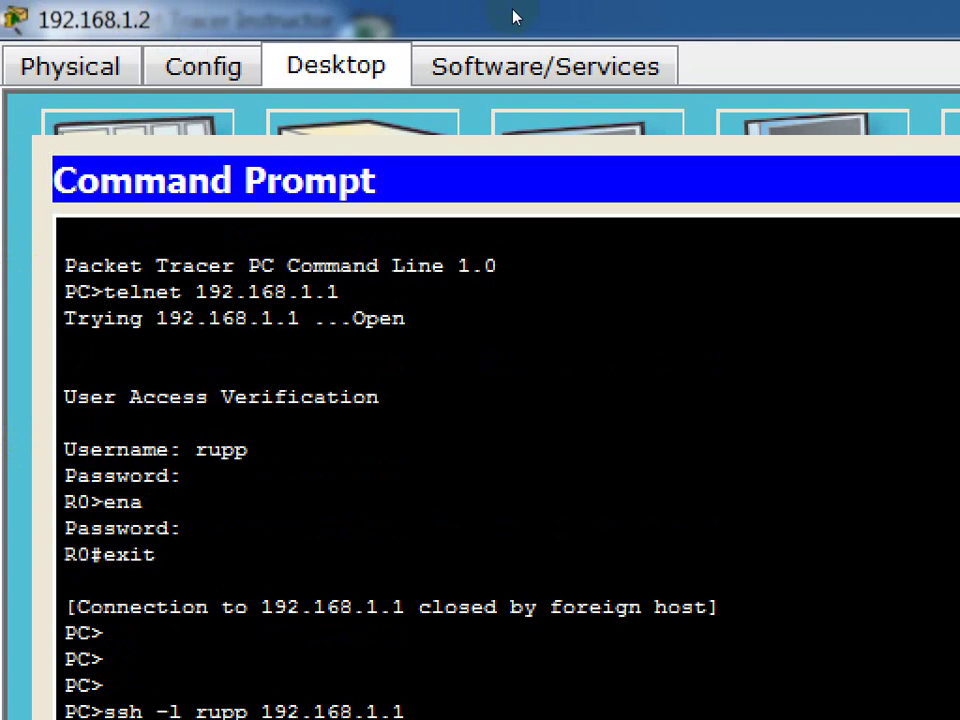
Close the laptop's Command Prompt and reopen Laptop1's R0 console, scrolled to the latest output.
{"action": "left_click", "coordinate": [278, 514]}
{"action": "left_click", "coordinate": [439, 704]}
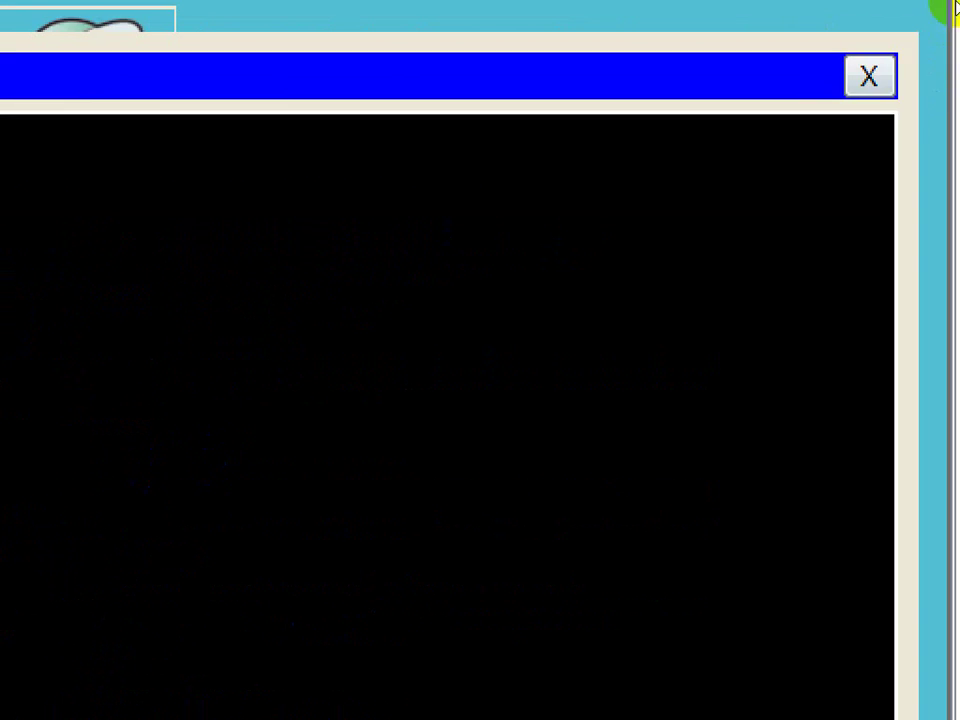
{"action": "left_click", "coordinate": [945, 18]}
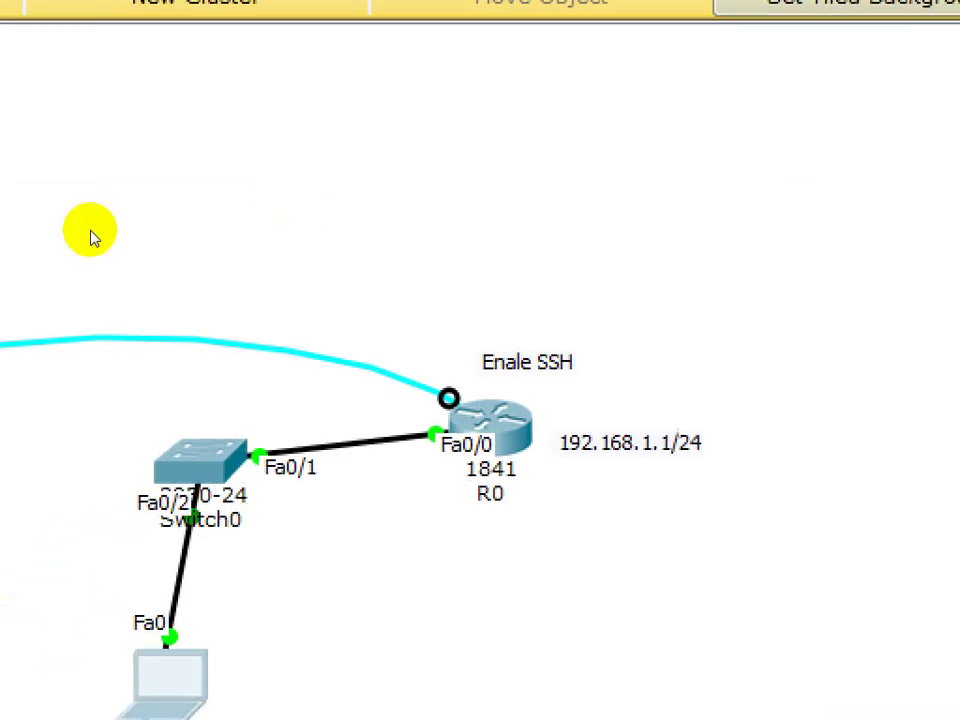
{"action": "left_click", "coordinate": [195, 368]}
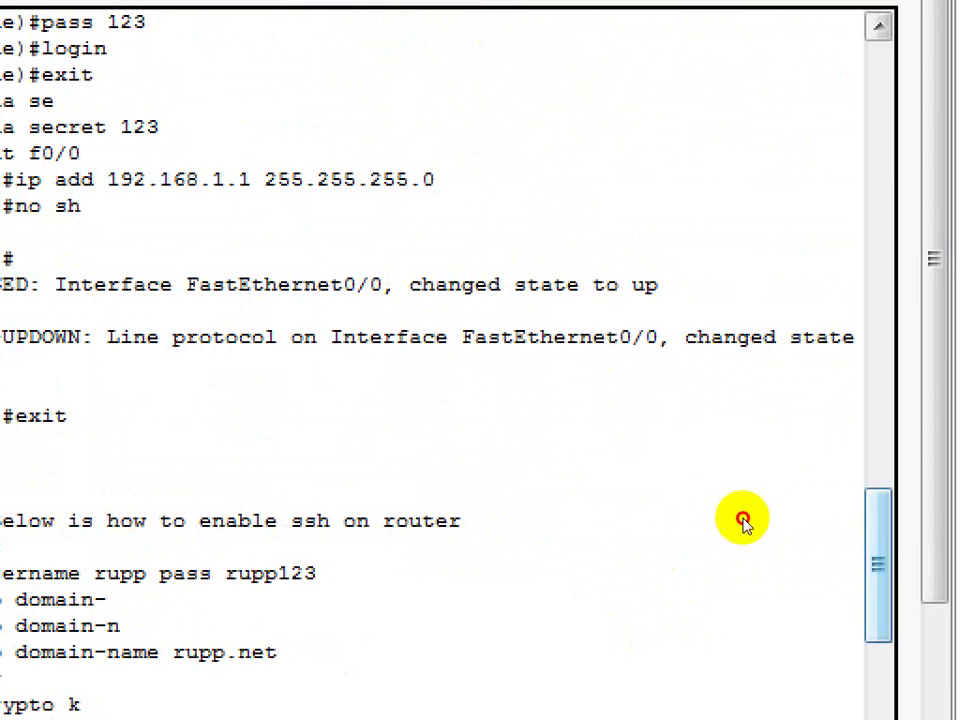
{"action": "scroll", "coordinate": [880, 411], "scroll_direction": "down", "scroll_amount": 3}
{"action": "scroll", "coordinate": [738, 555], "scroll_direction": "down", "scroll_amount": 5}
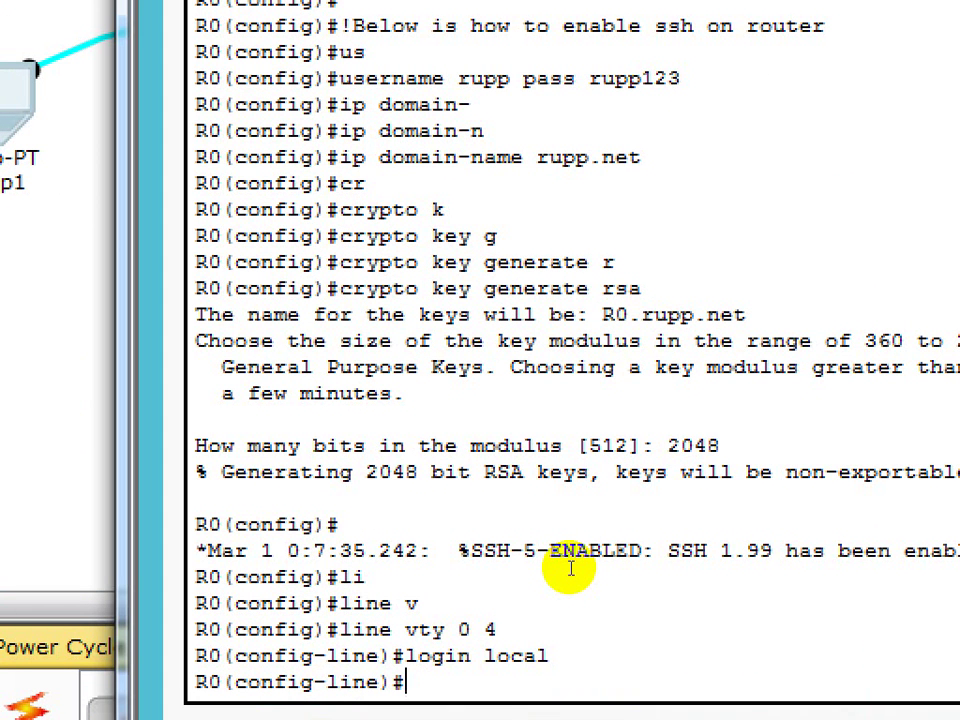
Set transport input ssh on R0's vty lines 0 4.
{"action": "type", "text": "tr"}
{"action": "key", "text": "Return"}
{"action": "type", "text": "transport"}
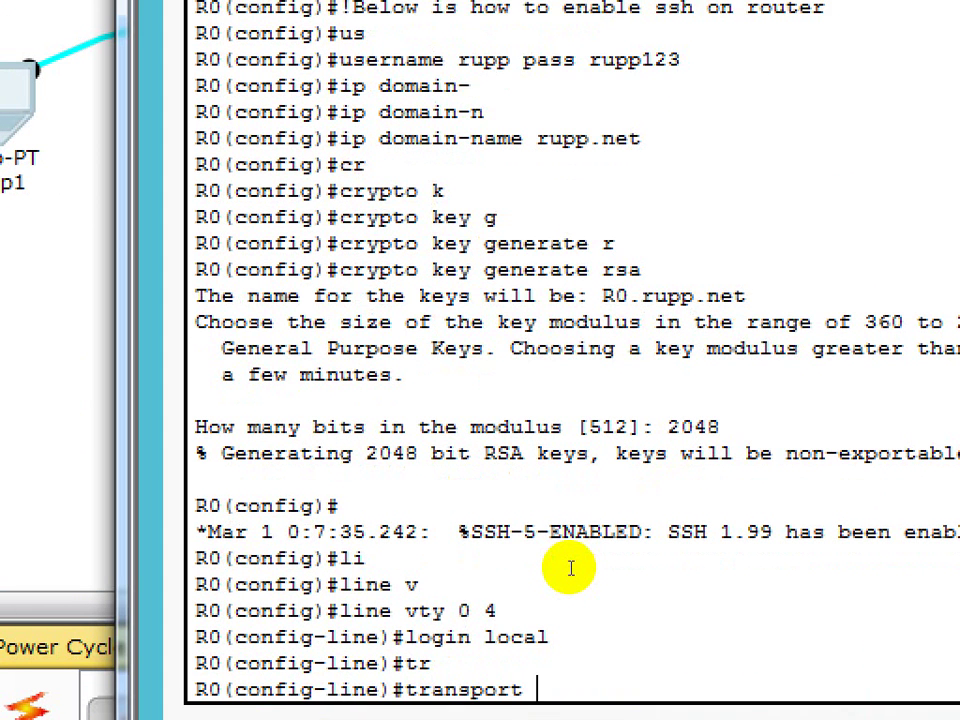
{"action": "type", "text": " i"}
{"action": "key", "text": "Tab"}
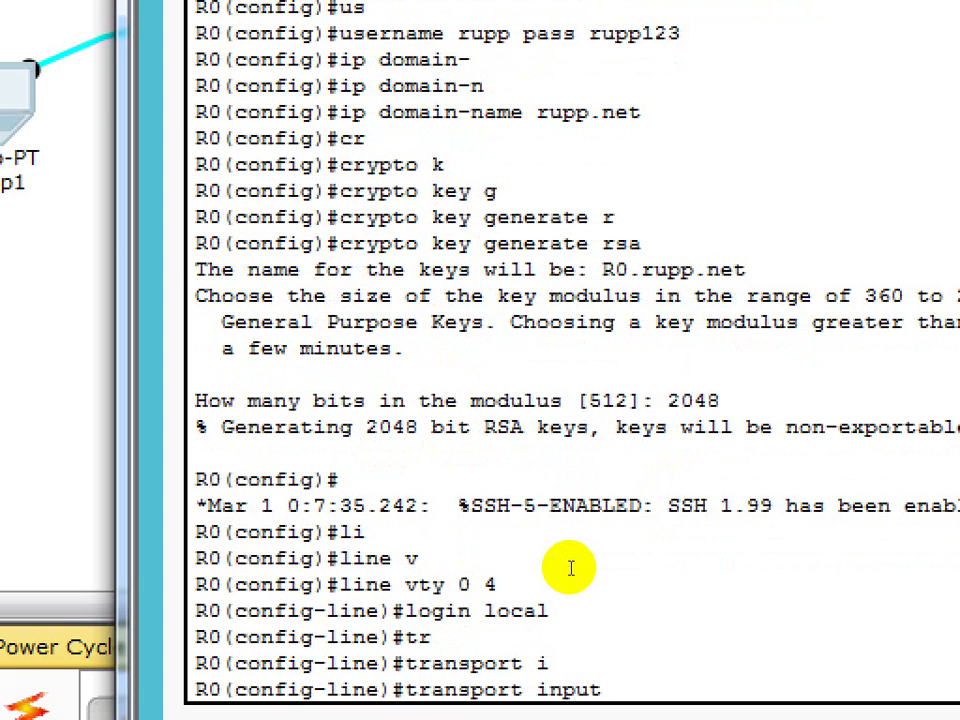
{"action": "type", "text": "?"}
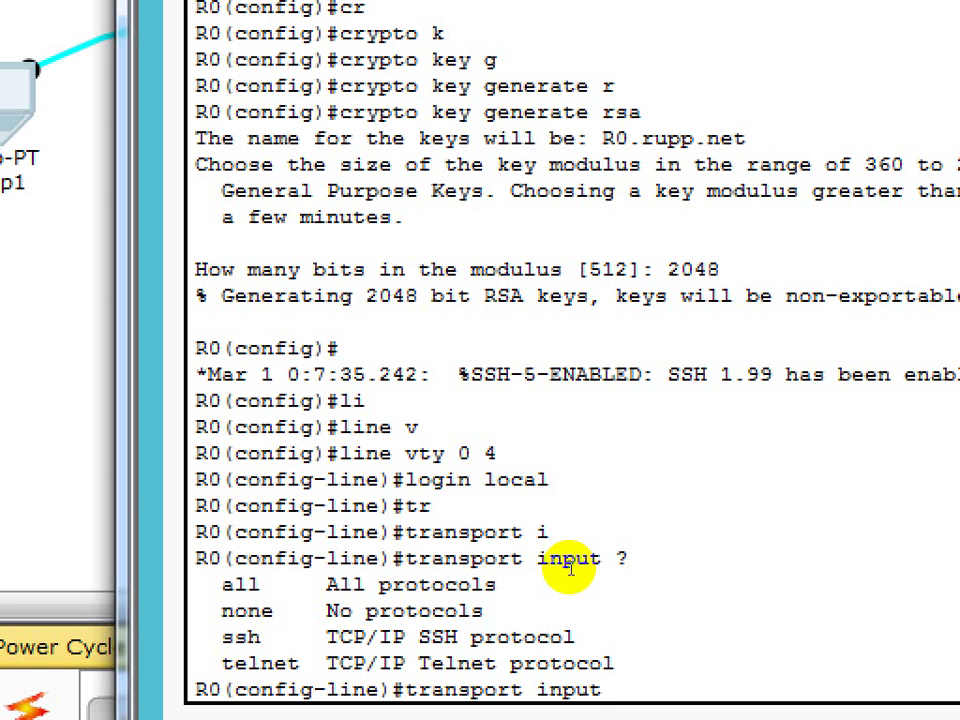
{"action": "type", "text": "ssh"}
{"action": "key", "text": "Return"}
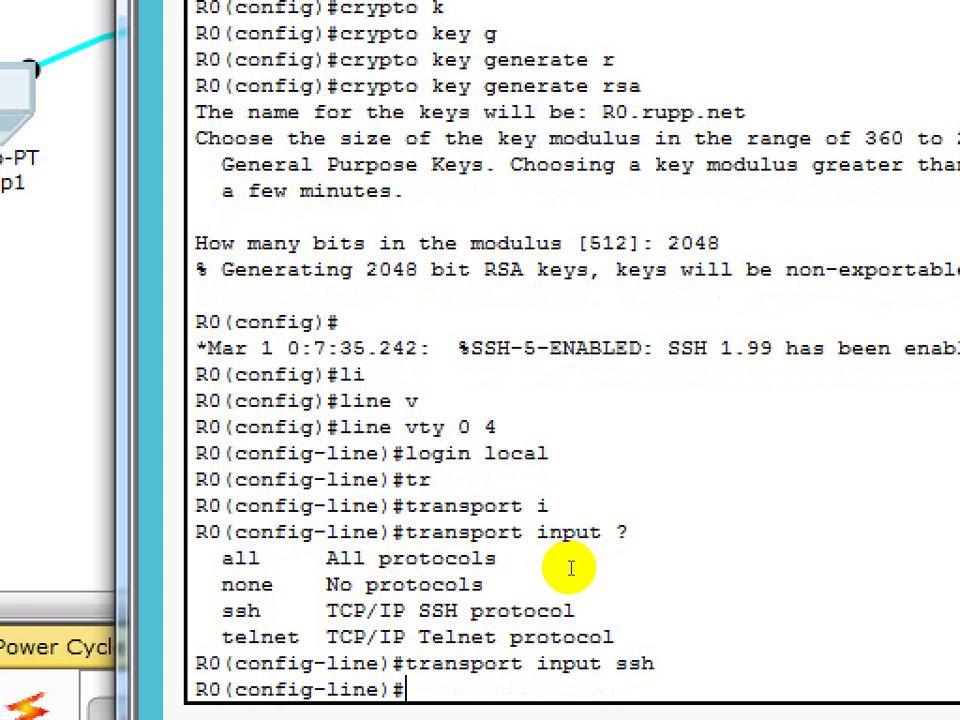
Leave configuration mode, save with wr, and close the router console.
{"action": "key", "text": "ctrl+z"}
{"action": "key", "text": "Return"}
{"action": "key", "text": "Return"}
{"action": "key", "text": "Return"}
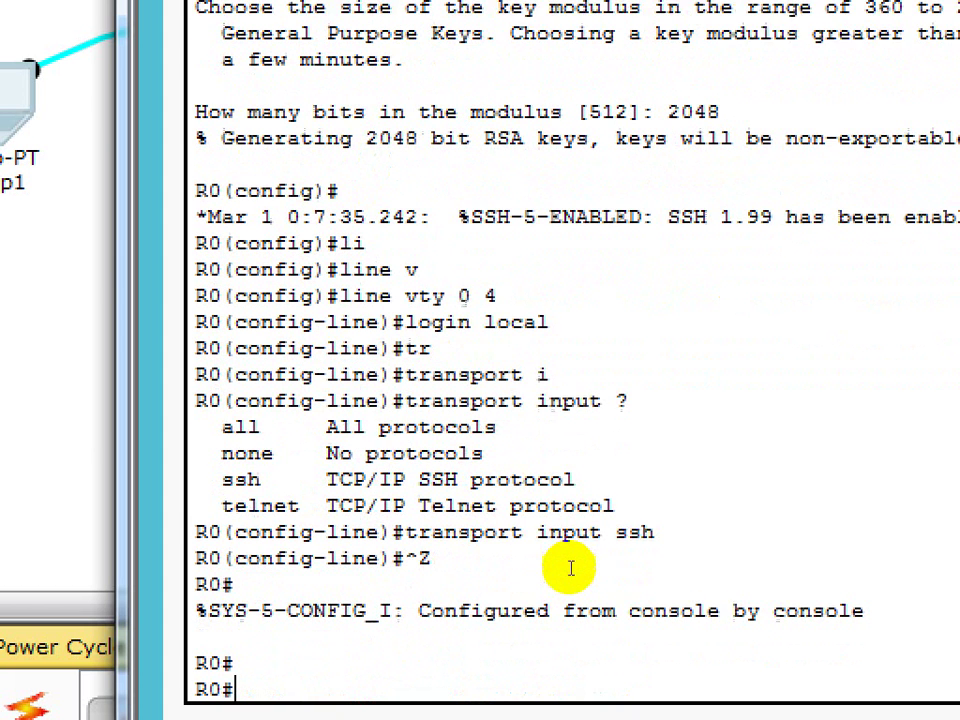
{"action": "type", "text": "wr"}
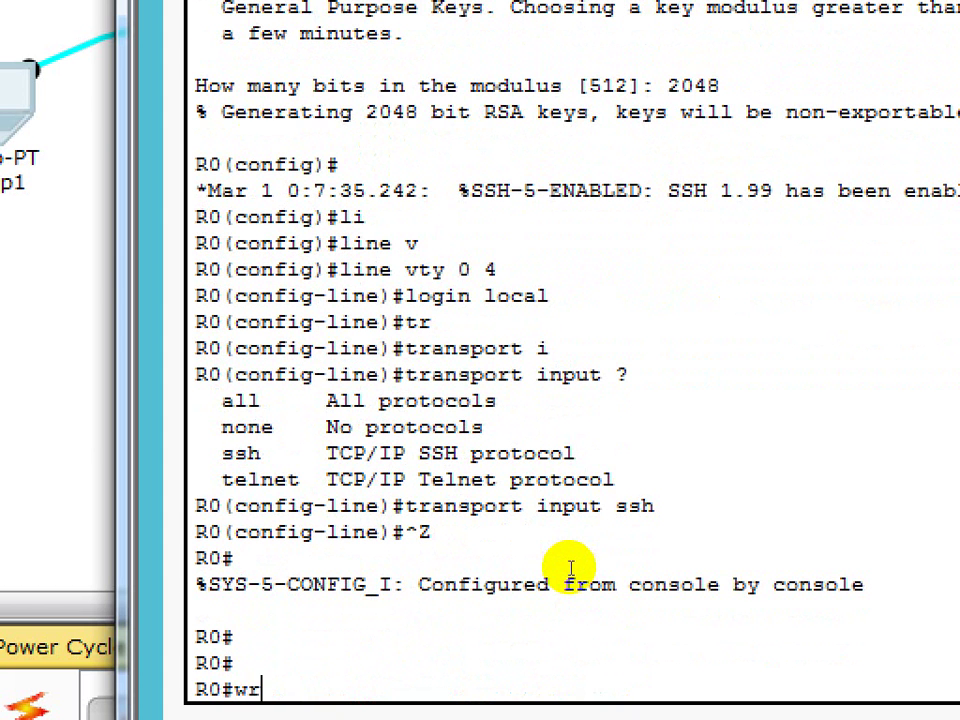
{"action": "key", "text": "Return"}
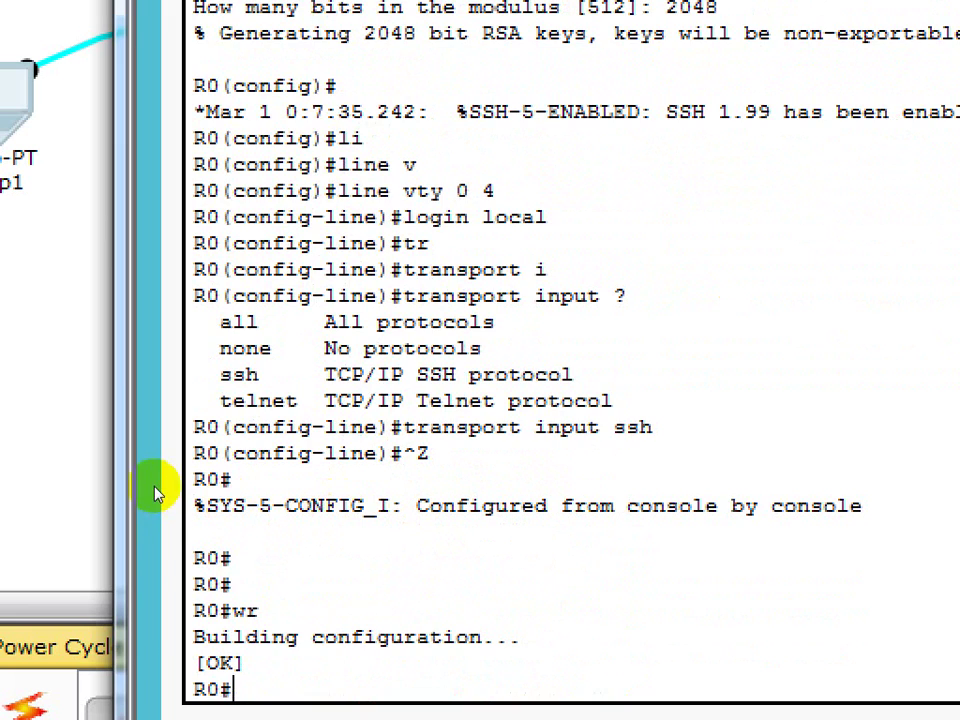
{"action": "left_click", "coordinate": [154, 491]}
{"action": "left_click", "coordinate": [380, 428]}
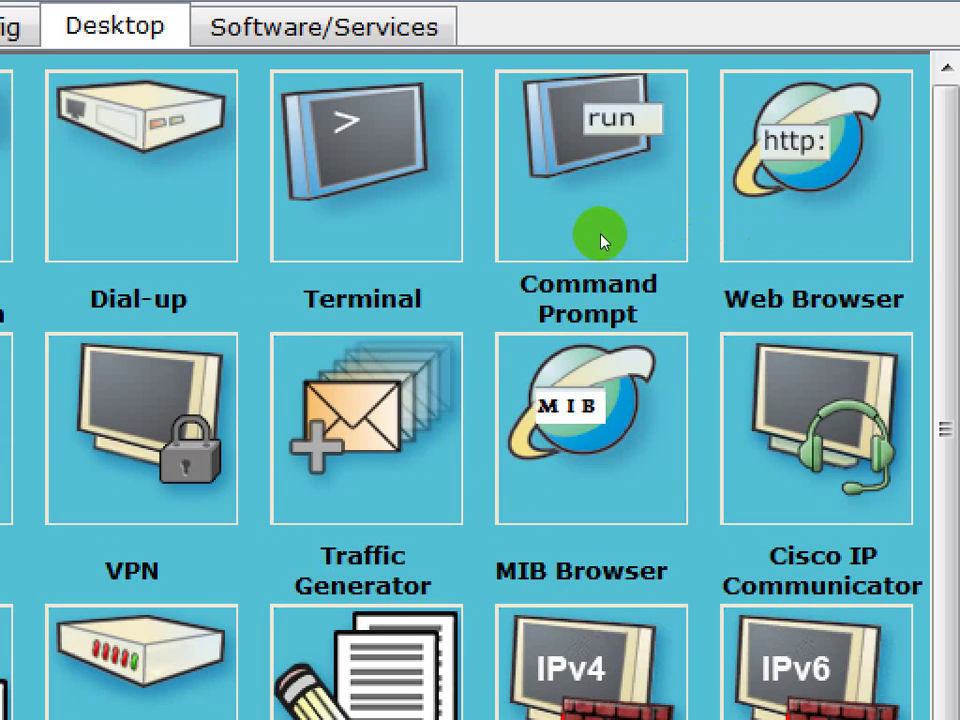
Rerun telnet 192.168.1.1 from the laptop's Command Prompt and see it refused.
{"action": "left_click", "coordinate": [601, 240]}
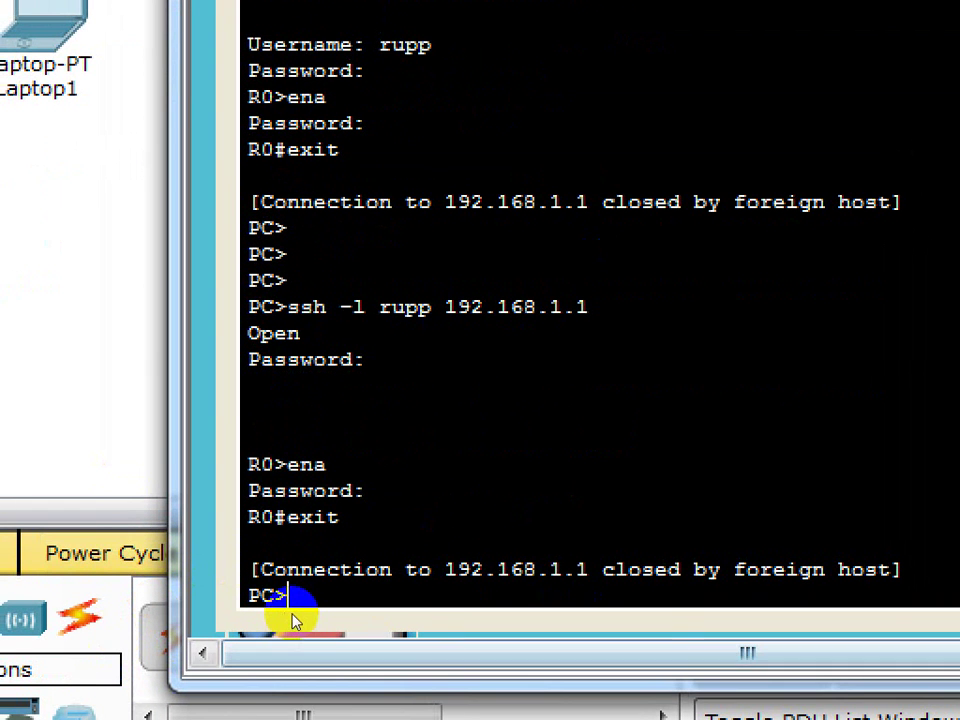
{"action": "key", "text": "Up"}
{"action": "key", "text": "Up"}
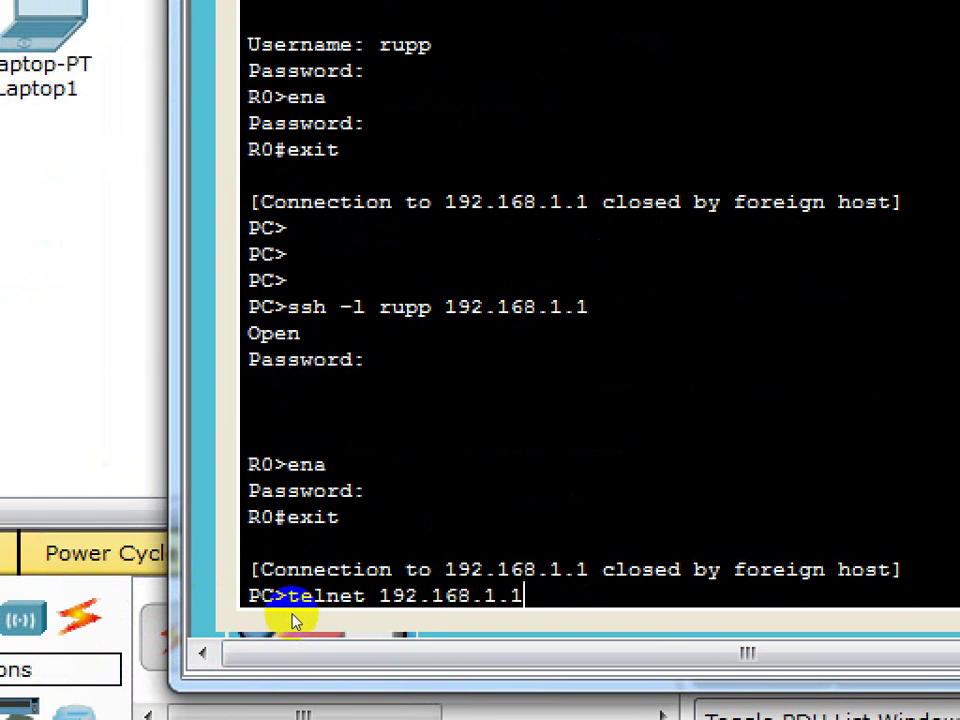
{"action": "key", "text": "Return"}
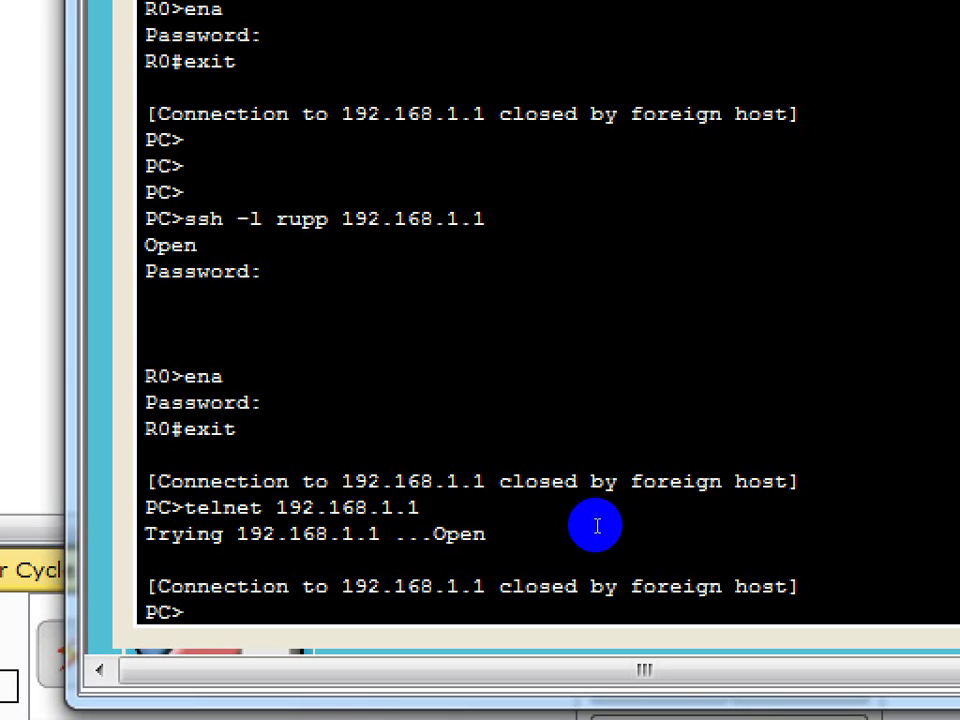
Rerun the SSH connection to 192.168.1.1, log in, and exit the session.
{"action": "key", "text": "Up"}
{"action": "key", "text": "Up"}
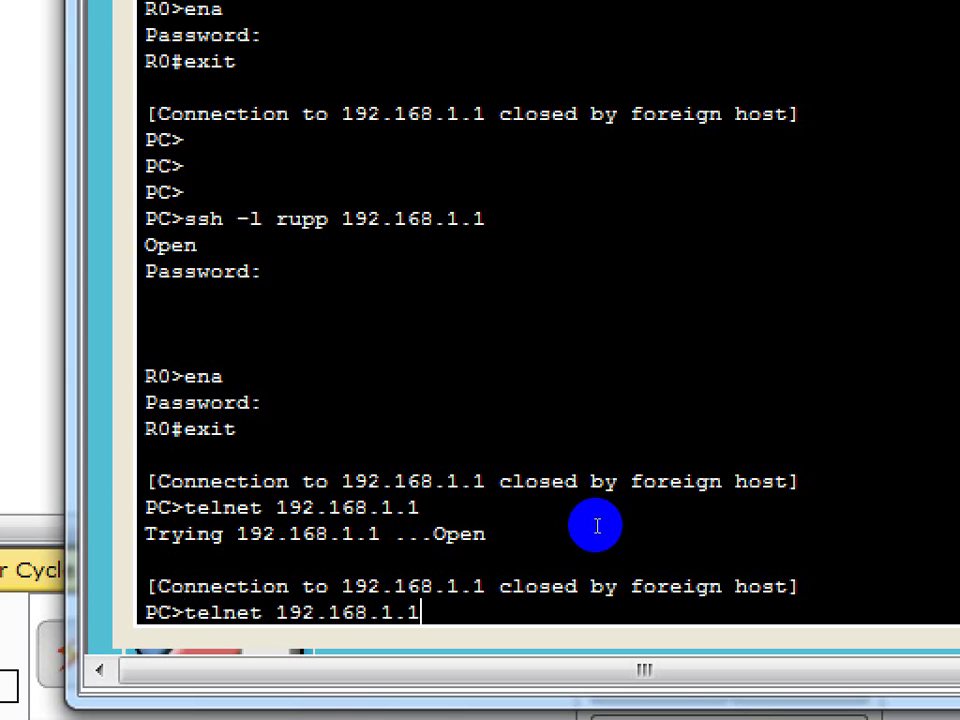
{"action": "key", "text": "Return"}
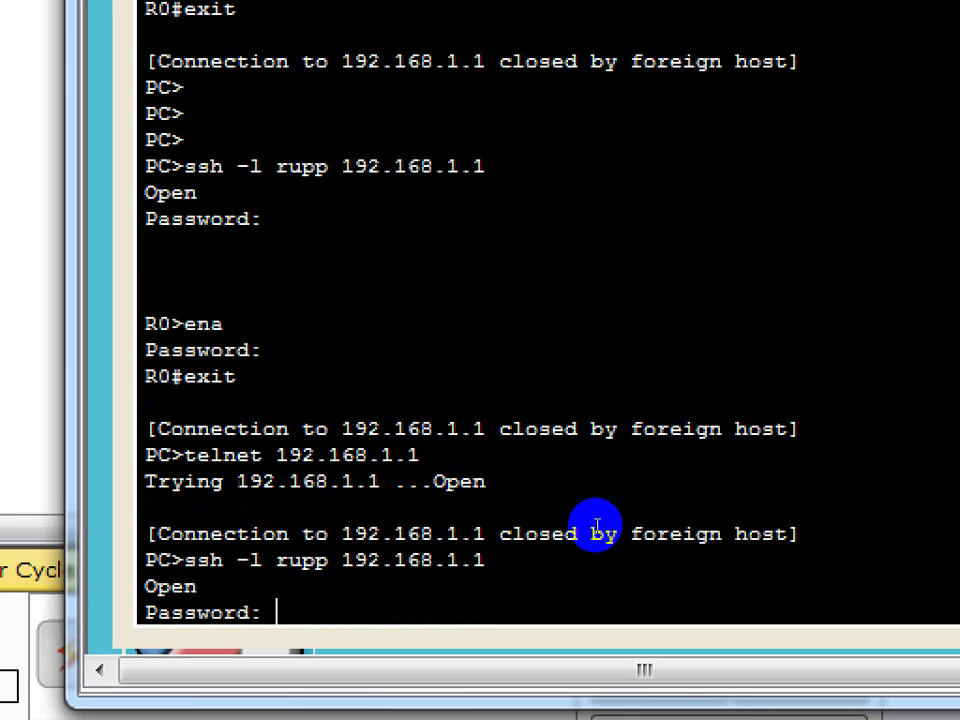
{"action": "key", "text": "Return"}
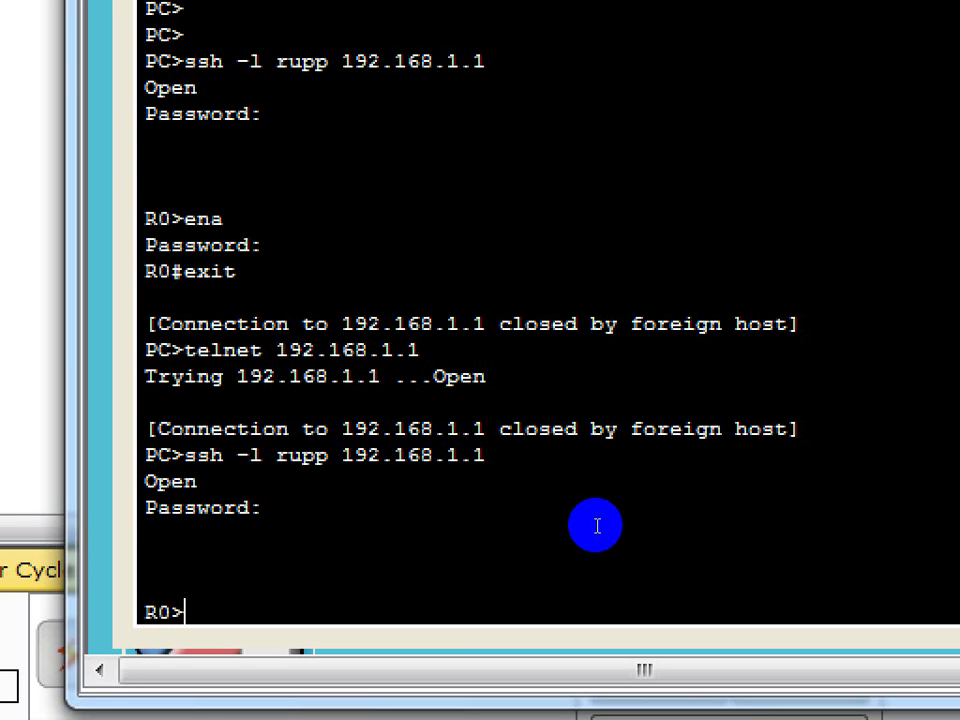
{"action": "type", "text": "exi"}
{"action": "type", "text": "t"}
{"action": "key", "text": "Return"}
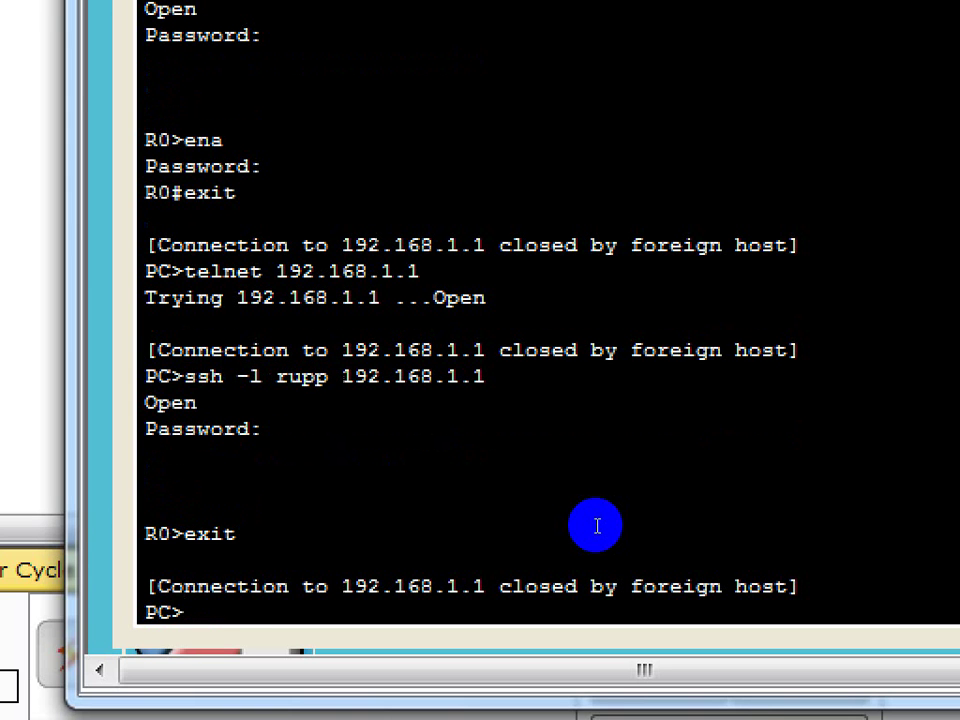